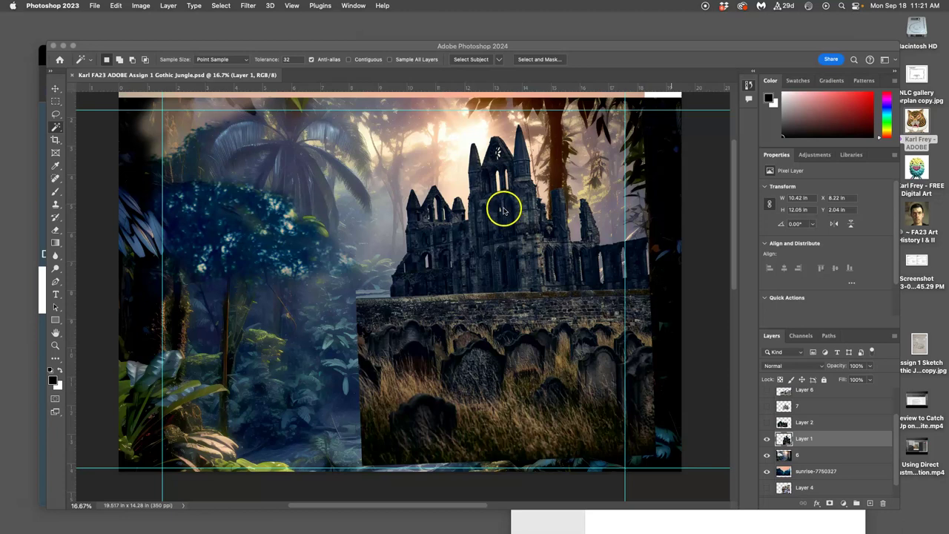
- Show the History panel and pan around the abbey ruin's cut-out edges against the jungle
left_click(749, 85)
scroll(530, 218, "up", 3)
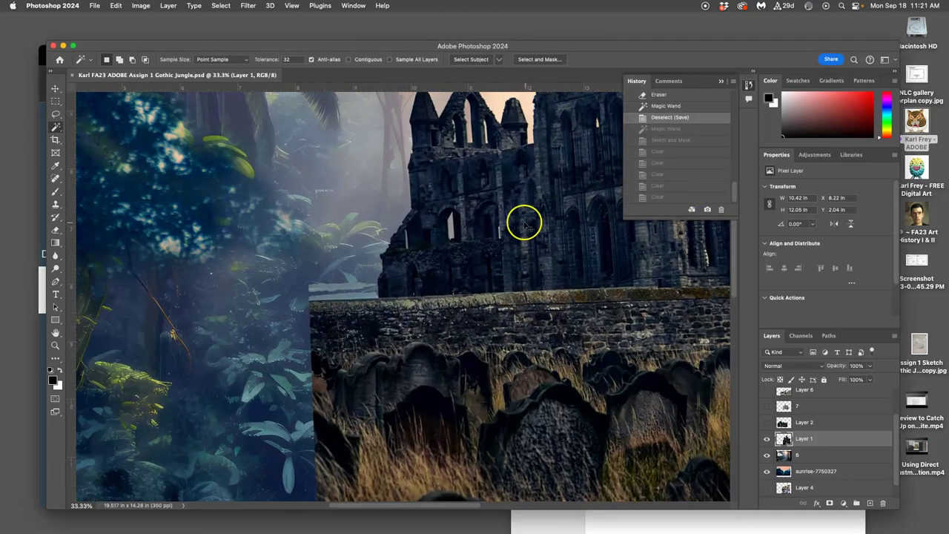
scroll(523, 221, "up", 5)
scroll(515, 217, "down", 5)
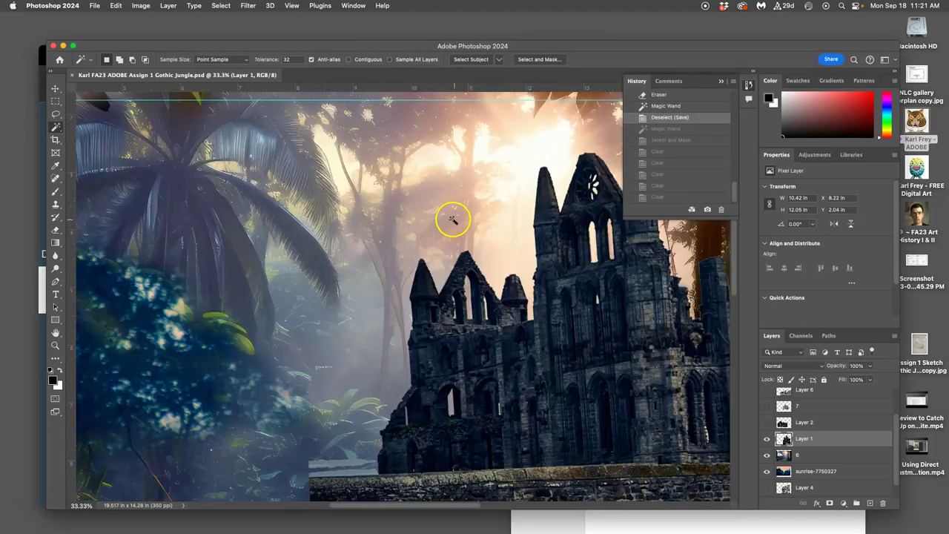
scroll(445, 219, "right", 5)
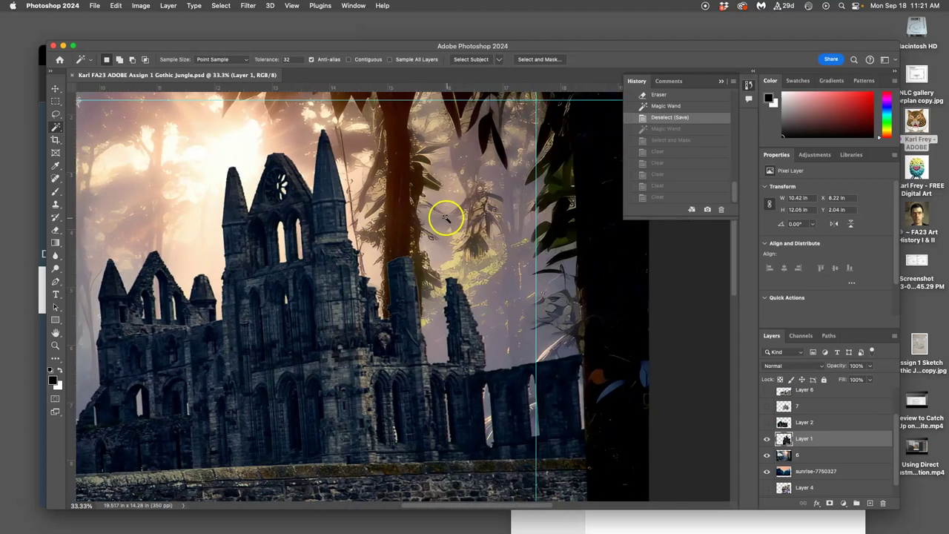
scroll(445, 218, "left", 4)
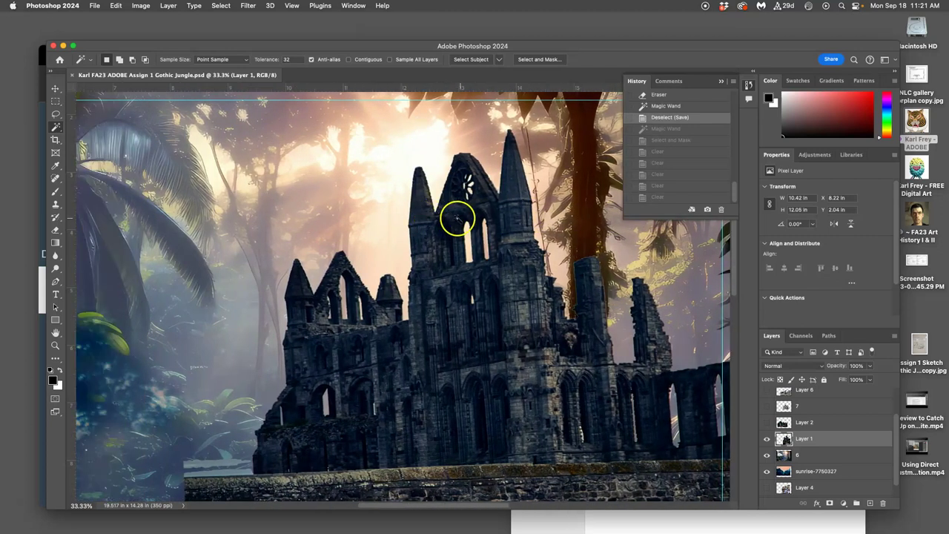
scroll(475, 219, "right", 2)
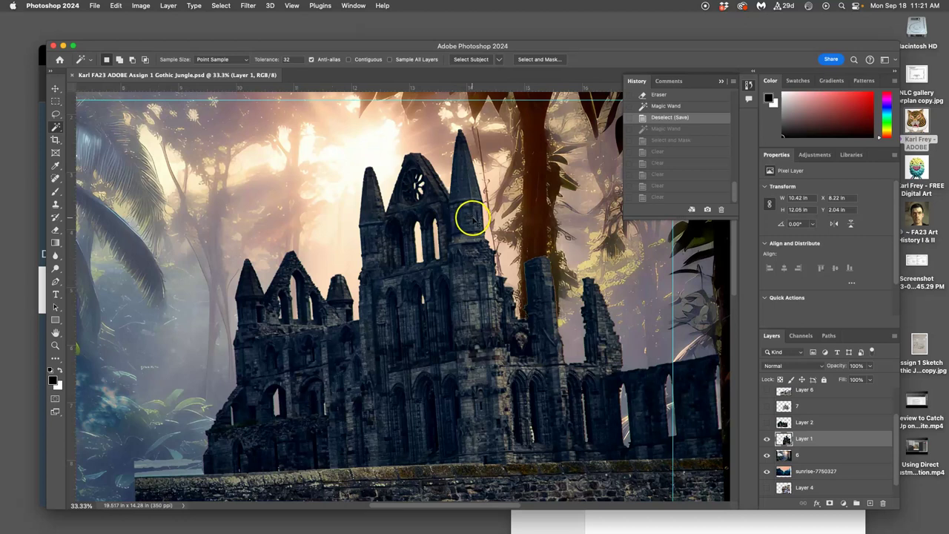
scroll(474, 219, "up", 6)
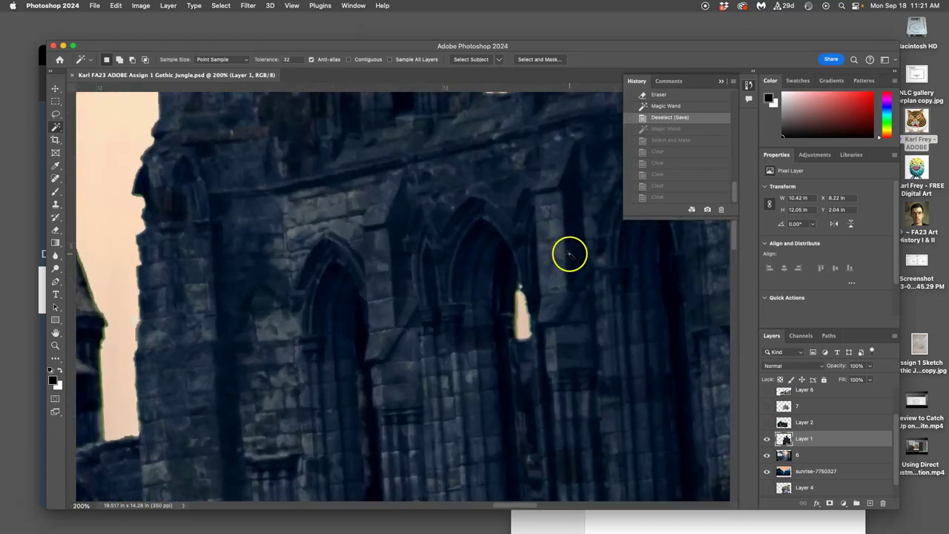
scroll(562, 254, "right", 10)
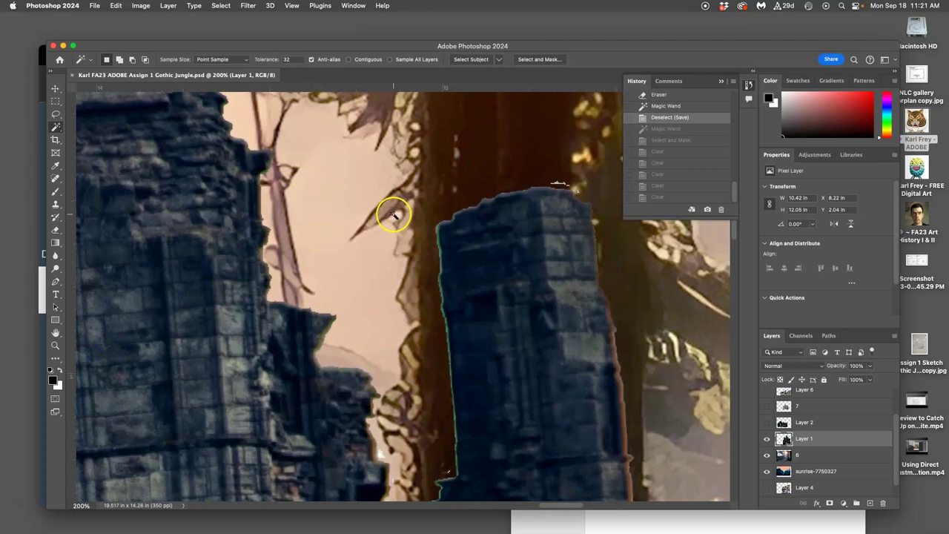
scroll(393, 215, "up", 3)
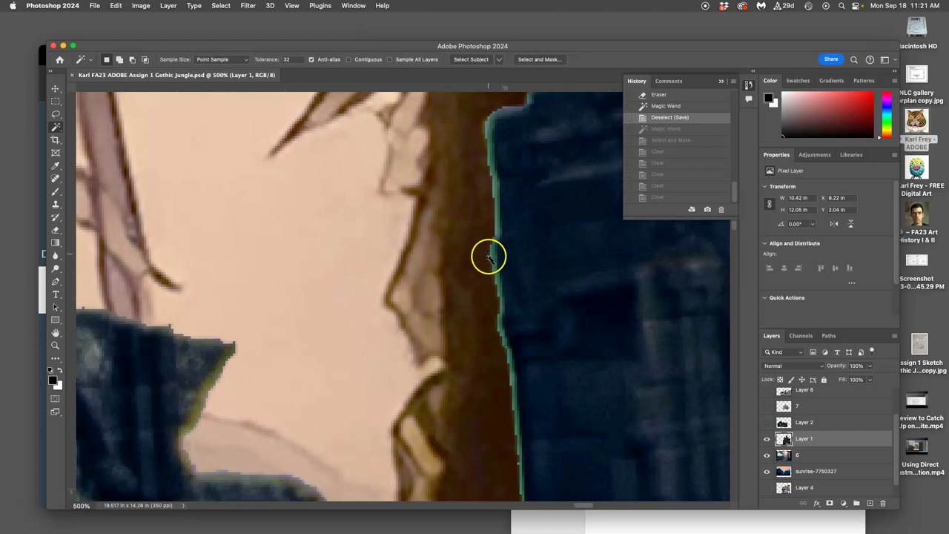
scroll(495, 279, "down", 2)
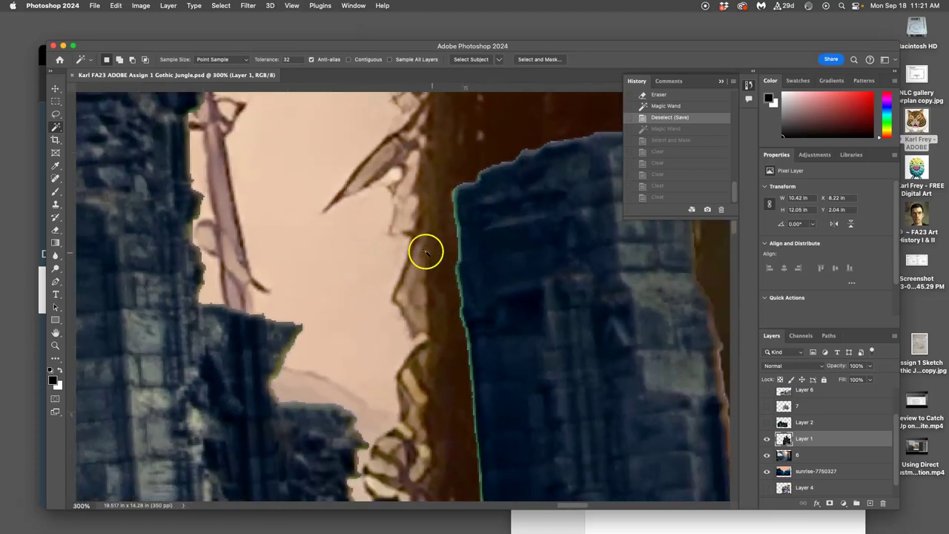
scroll(398, 230, "down", 5)
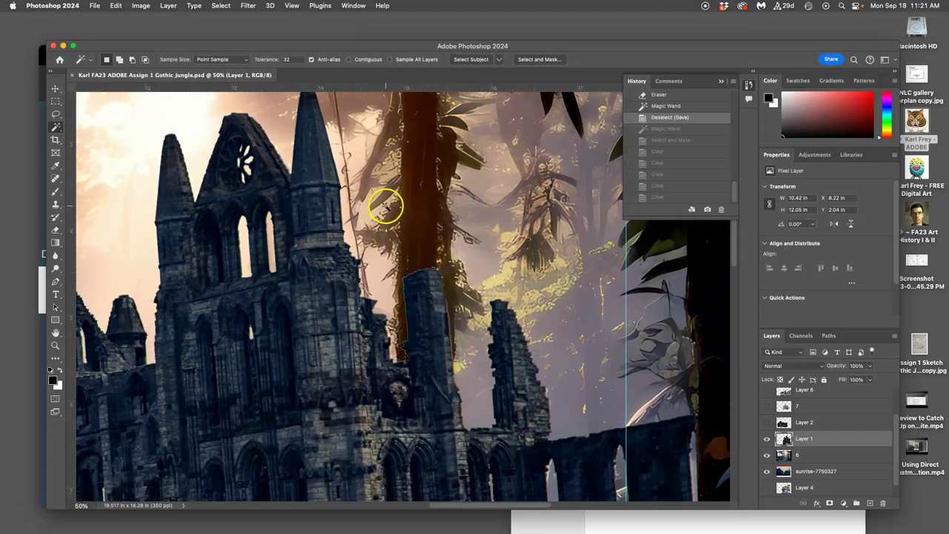
- Hide layer 6, the sunrise layer and the white Layer 3
scroll(385, 208, "down", 3)
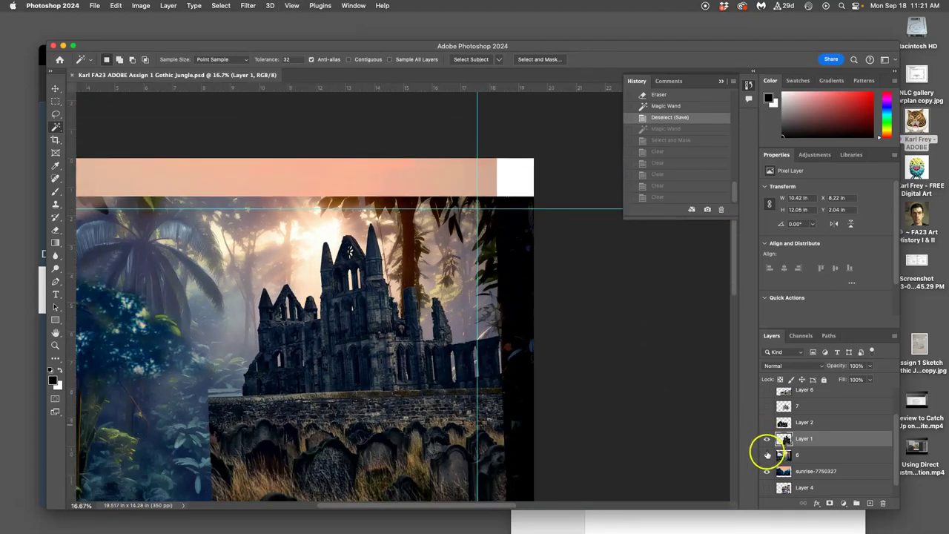
left_click(767, 455)
left_click(767, 471)
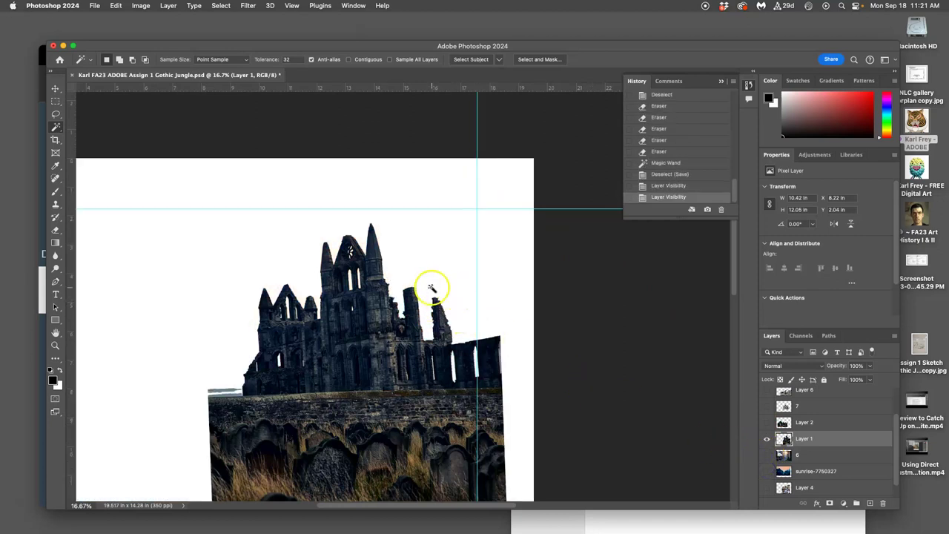
scroll(816, 460, "down", 1)
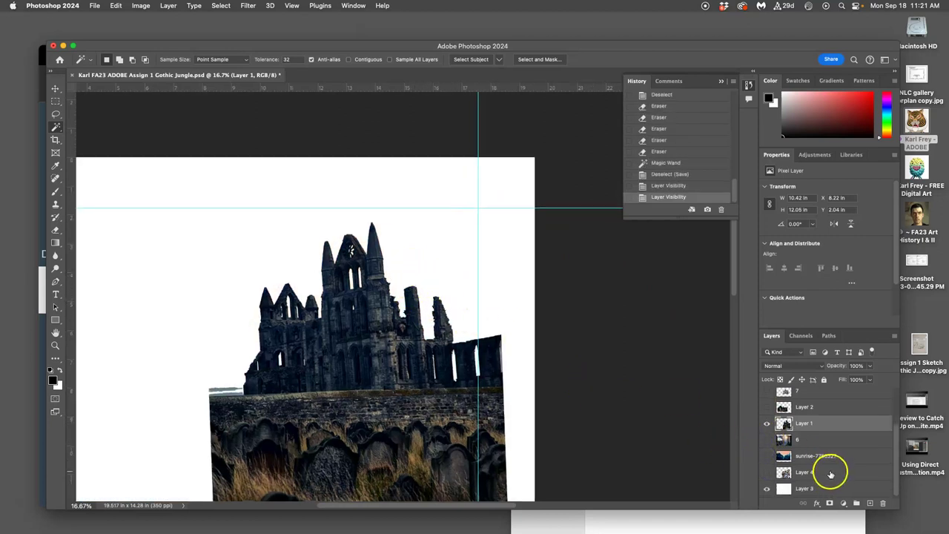
left_click(767, 488)
scroll(402, 258, "up", 5)
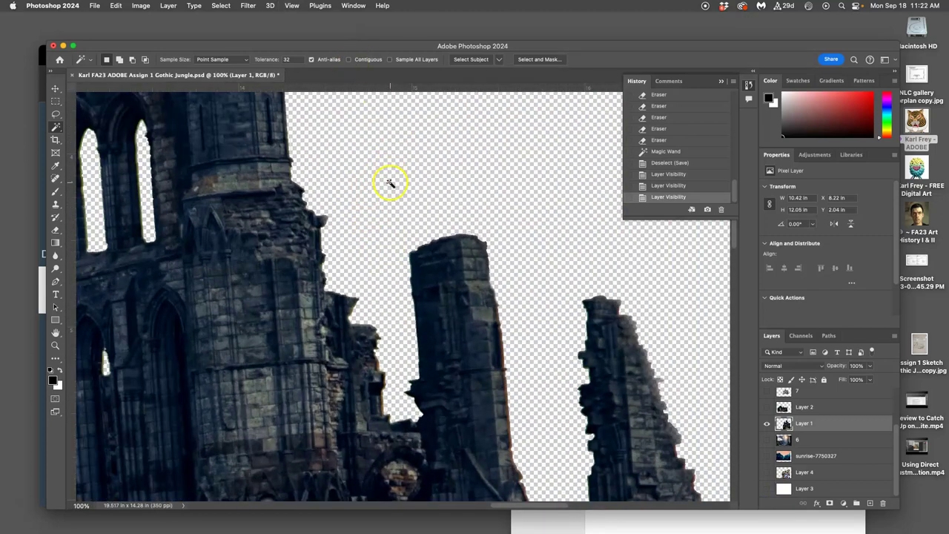
- Magic Wand the transparent area around the abbey, then show Layer 3 and the abbey layer again
left_click(383, 234)
scroll(401, 296, "left", 5)
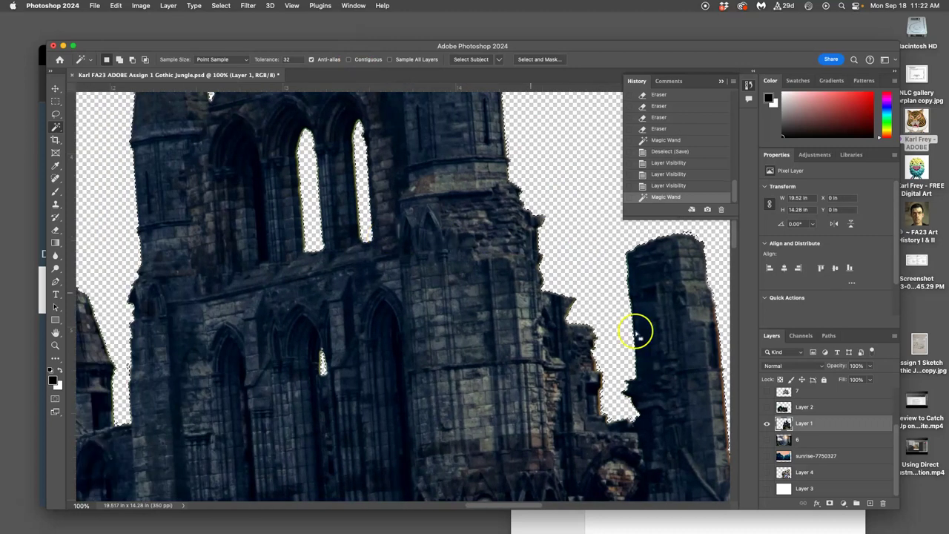
left_click(767, 423)
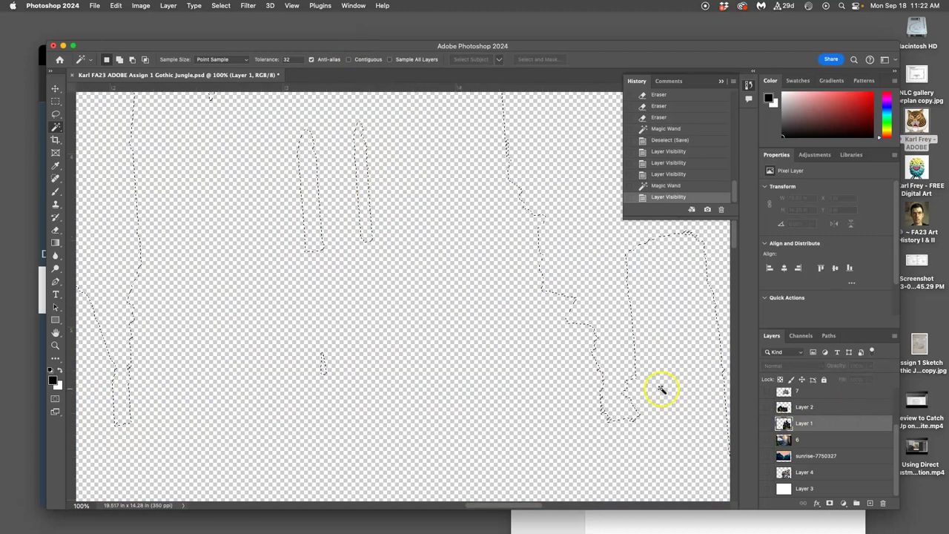
scroll(666, 393, "down", 5)
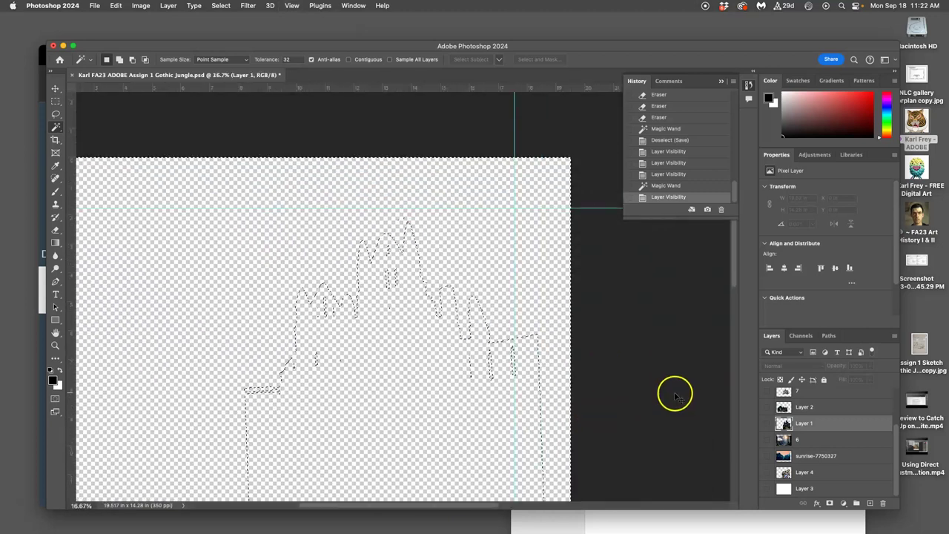
left_click(767, 489)
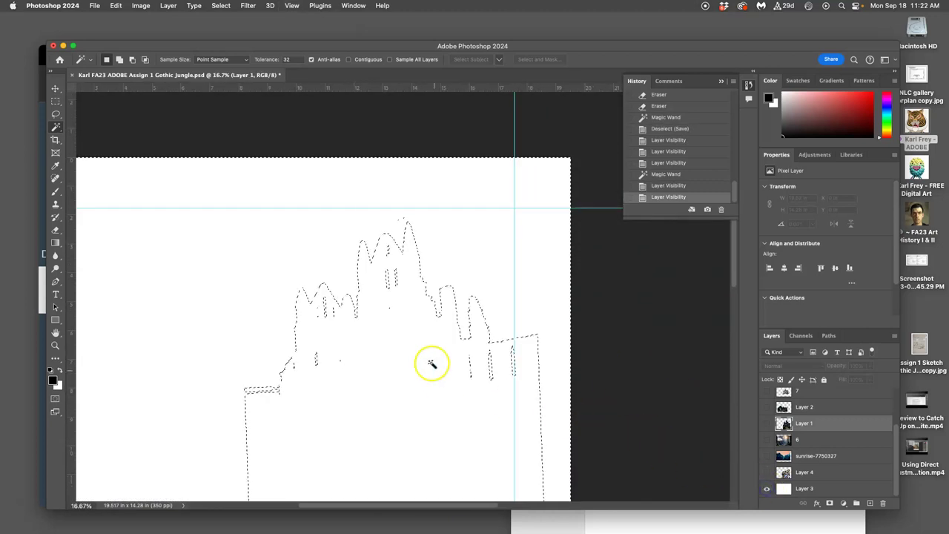
left_click(767, 422)
- Zoom in and delete the selected fringe pixels in the abbey's window openings
key("super+1")
scroll(444, 359, "up", 5)
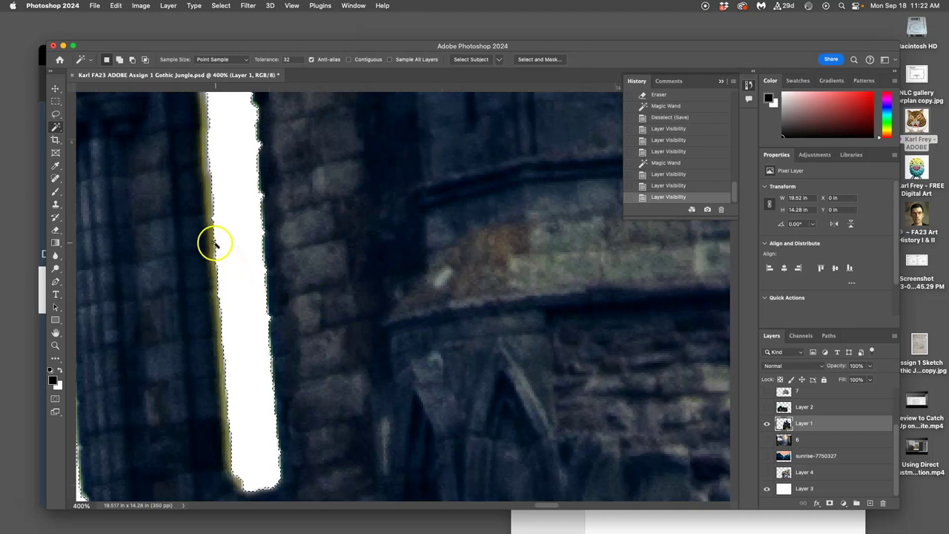
scroll(215, 239, "left", 2)
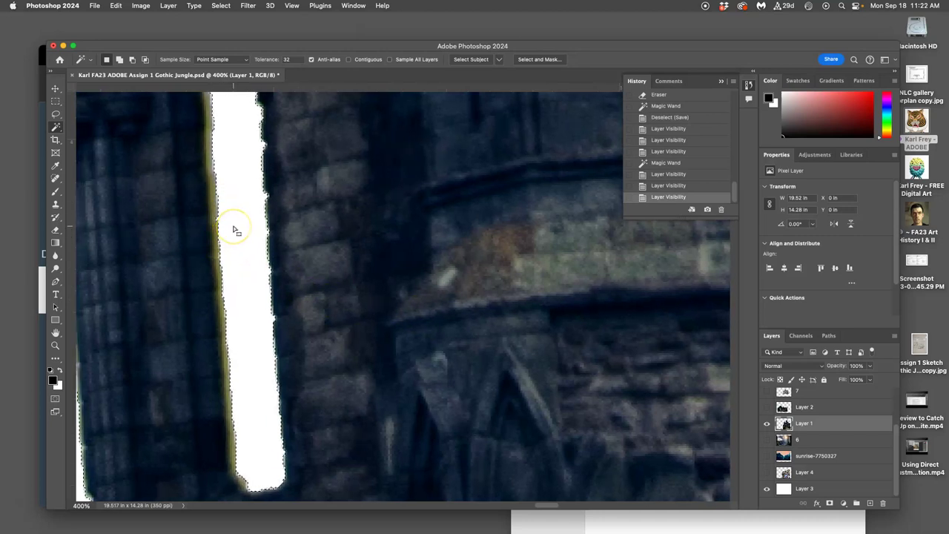
key("Delete")
key("Delete")
key("Delete")
key("Delete")
key("Delete")
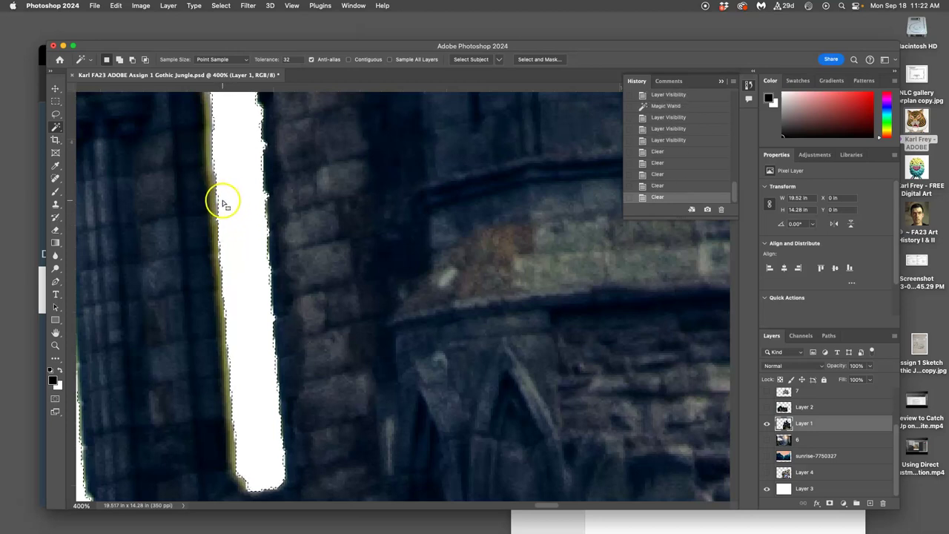
scroll(226, 208, "left", 2)
scroll(226, 208, "left", 2)
key("super+equal")
key("super+equal")
key("super+equal")
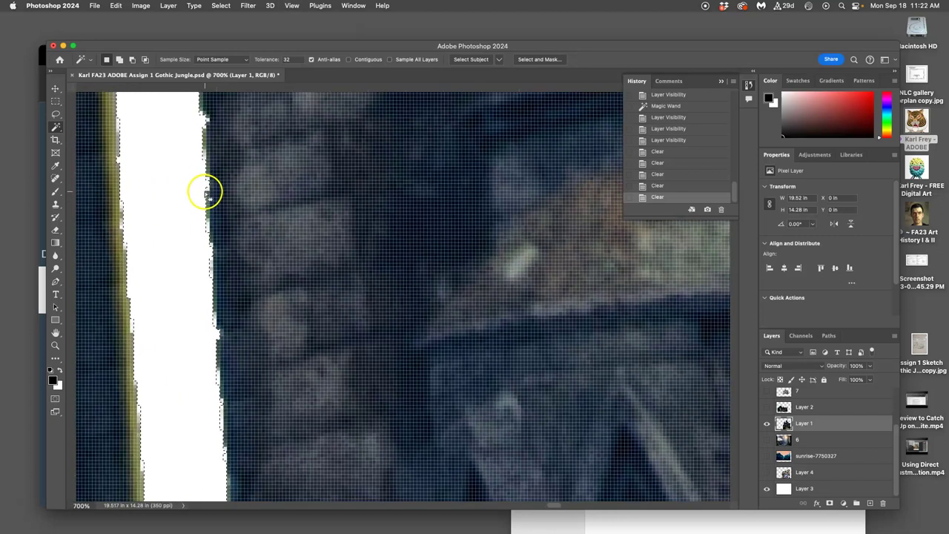
scroll(211, 185, "left", 5)
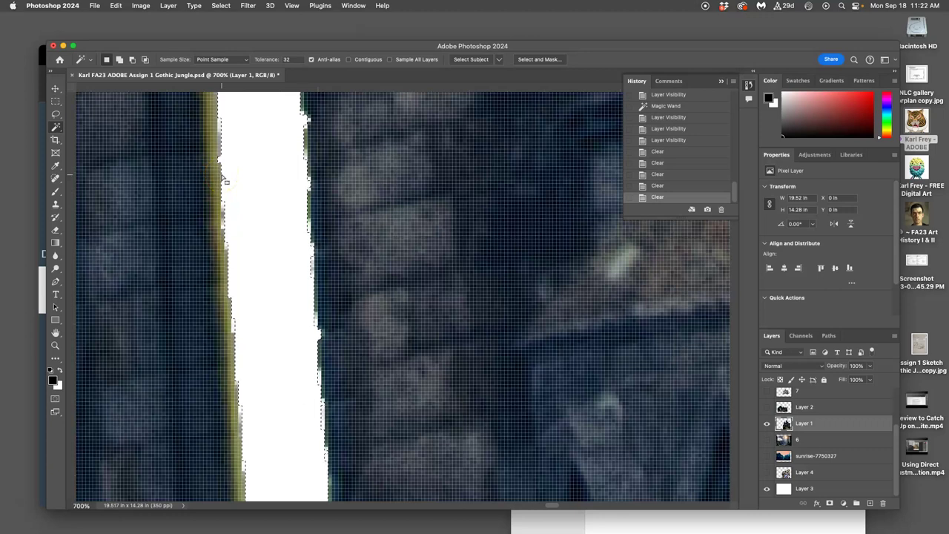
key("super+1")
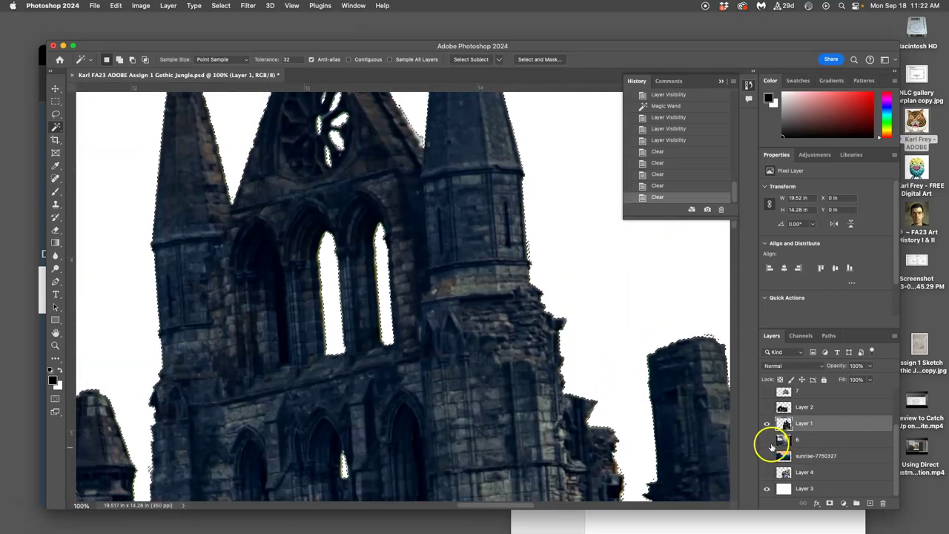
- Show jungle layer 6 and the sunrise layer again, then zoom in to check the tower edges
left_click(767, 440)
left_click(767, 455)
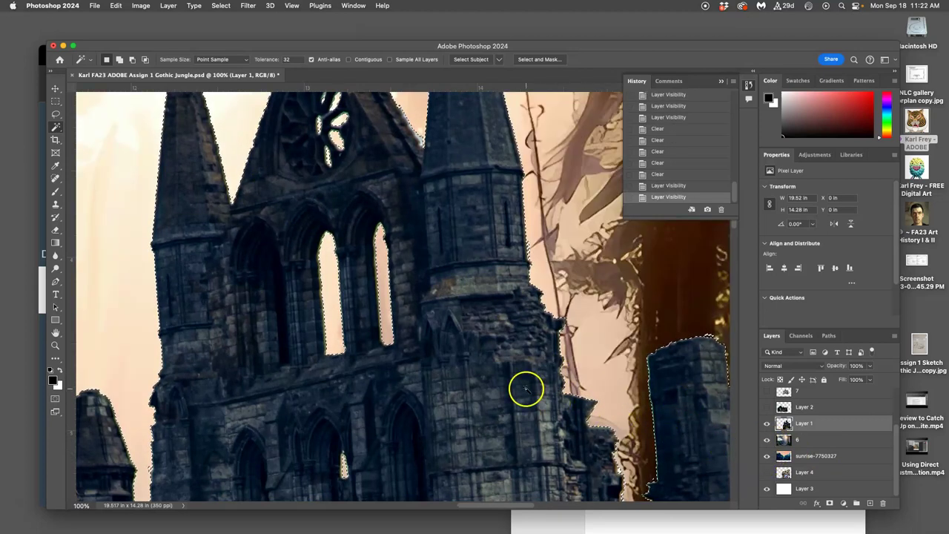
key("super+equal")
key("super+equal")
key("super+equal")
key("super+equal")
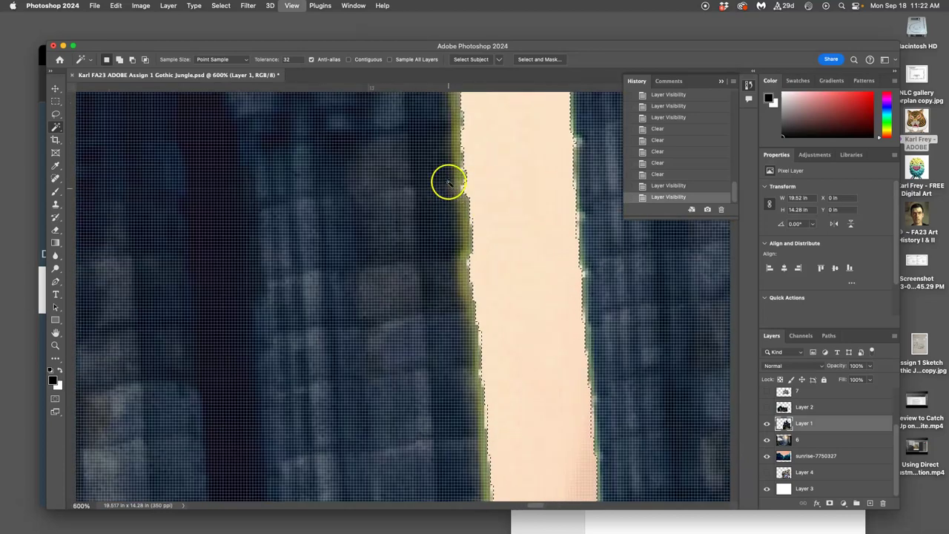
key("super+equal")
key("super+minus")
key("super+minus")
key("super+minus")
key("super+minus")
key("super+equal")
key("super+equal")
key("super+equal")
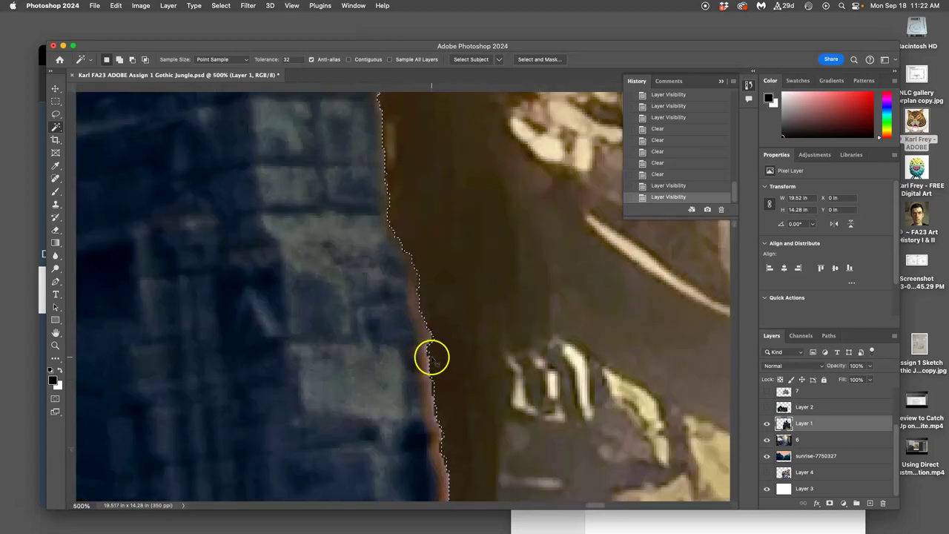
key("super+minus")
key("super+minus")
key("super+minus")
key("super+minus")
key("super+minus")
key("super+minus")
key("super+minus")
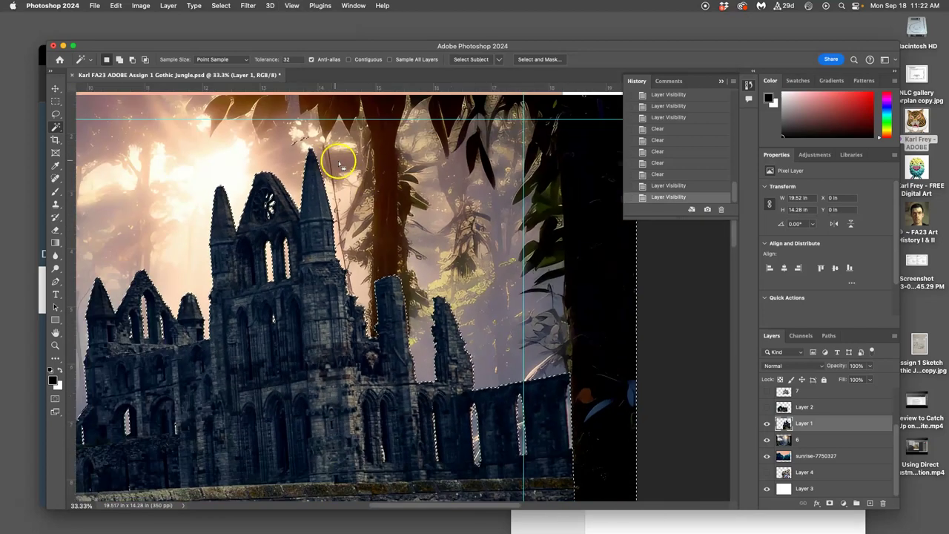
scroll(394, 210, "left", 3)
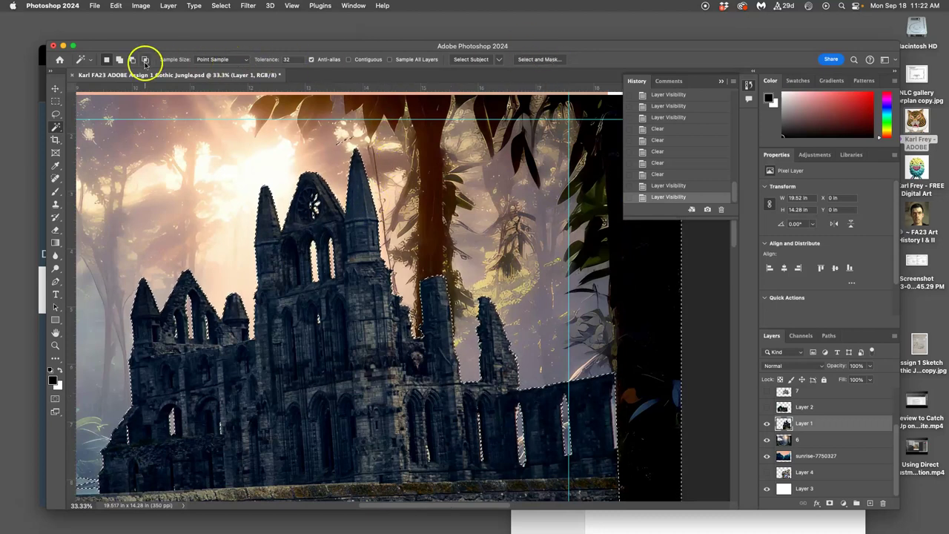
- Refine the abbey selection in Select and Mask with 5 px edge radius and 2.5 px feather
left_click(541, 61)
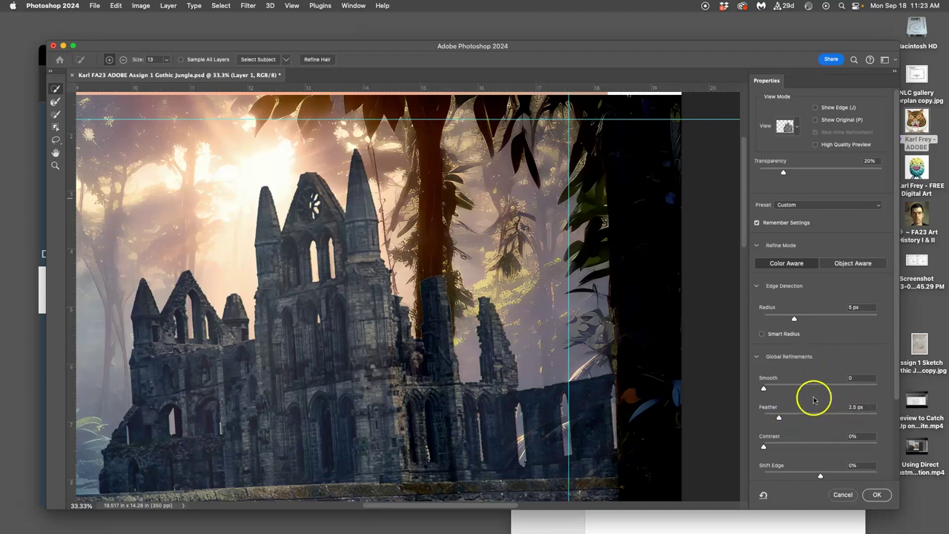
scroll(814, 401, "down", 3)
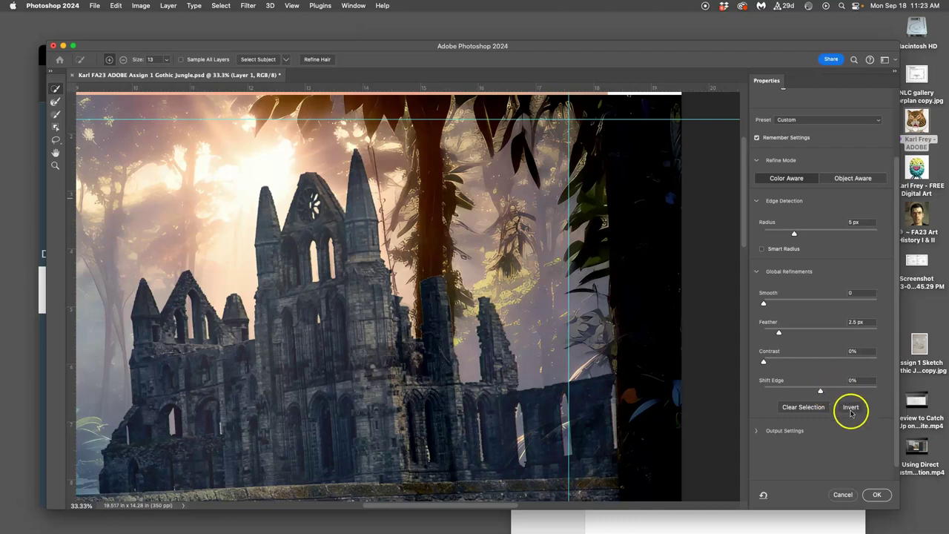
left_click(879, 495)
- Zoom in on the tower and delete the selected background pixels along its edge
scroll(477, 334, "up", 1)
key("super+equal")
key("super+equal")
key("super+equal")
key("super+equal")
key("super+equal")
key("super+equal")
key("super+equal")
key("super+equal")
key("super+equal")
key("super+equal")
key("super+equal")
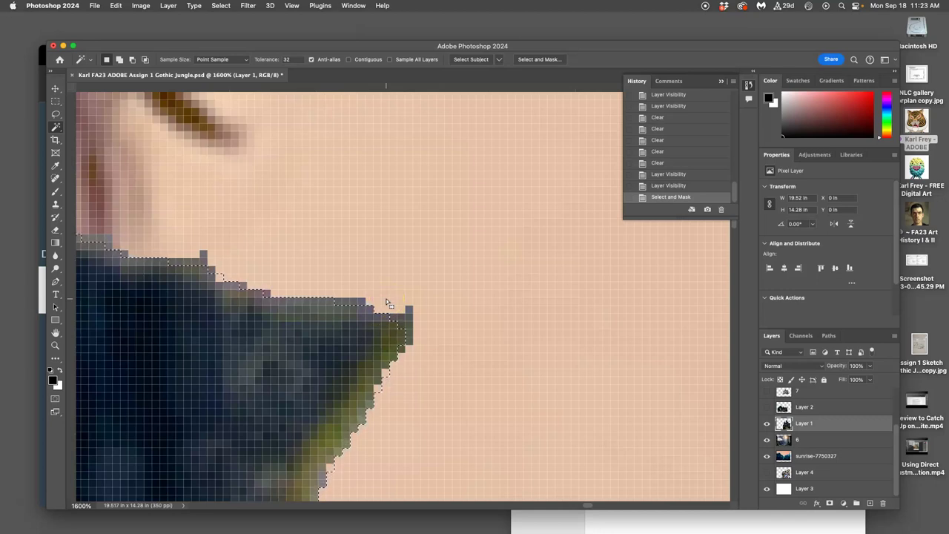
scroll(383, 299, "down", 5)
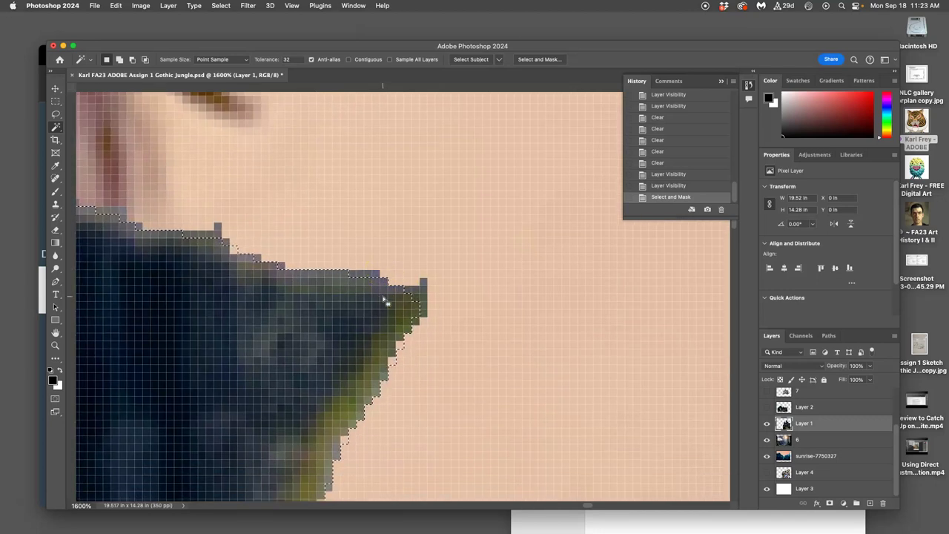
scroll(383, 298, "up", 5)
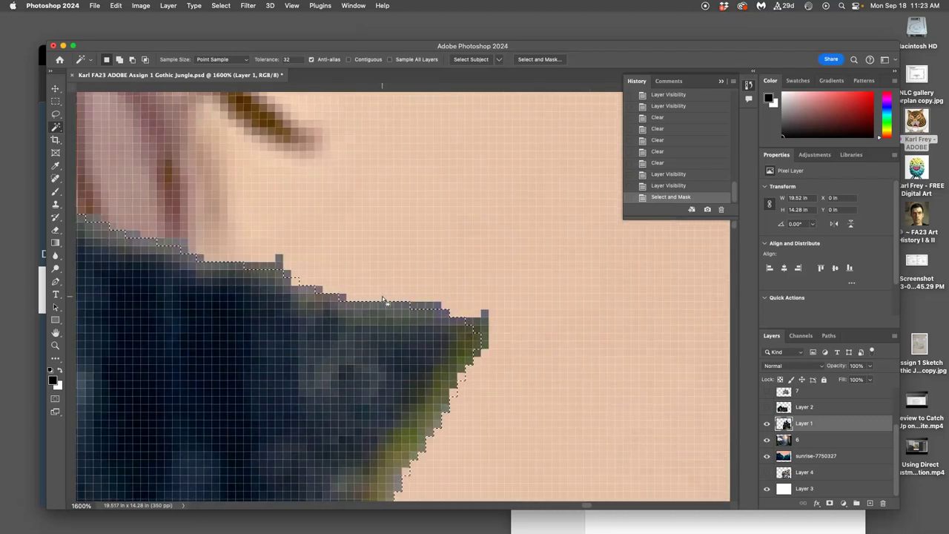
key("Delete")
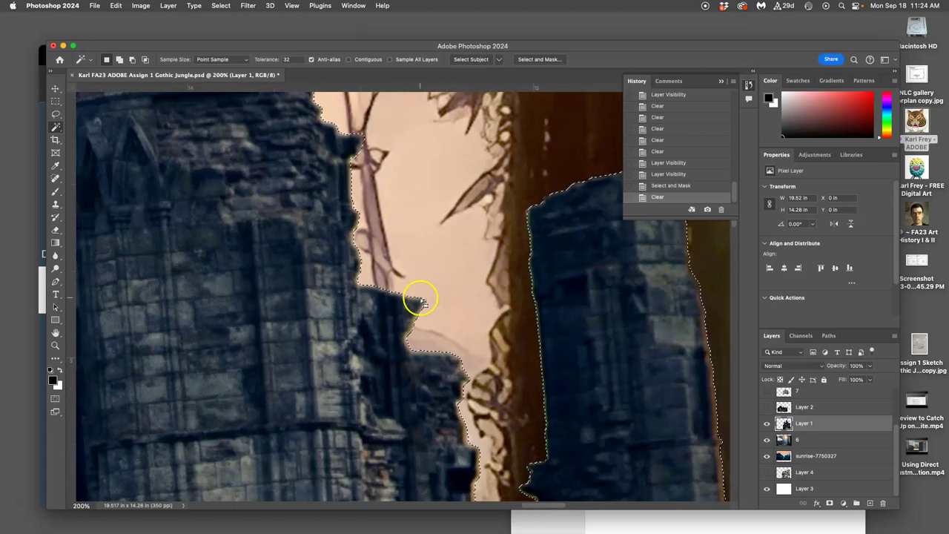
scroll(422, 297, "left", 5)
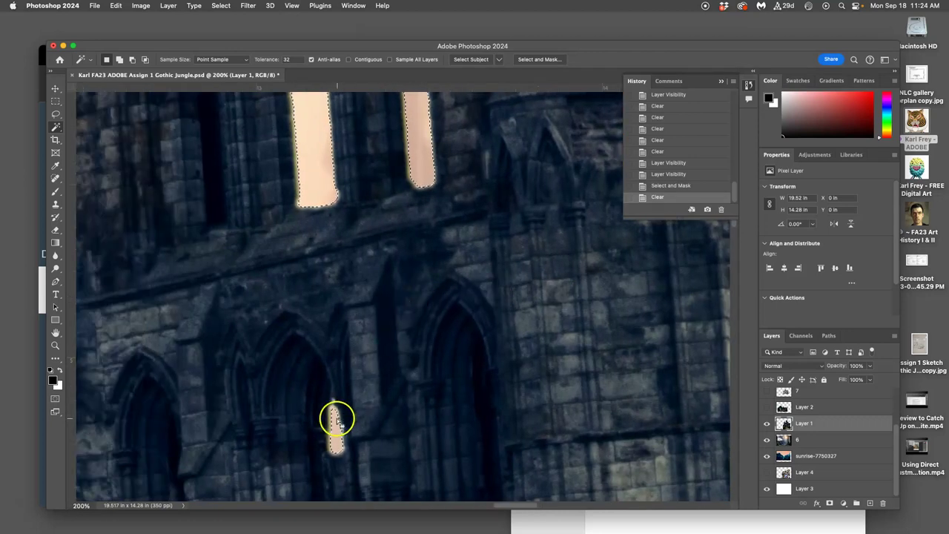
scroll(322, 193, "up", 5)
- Clear the selected sky inside the windows and the remaining sky patches
key("Delete")
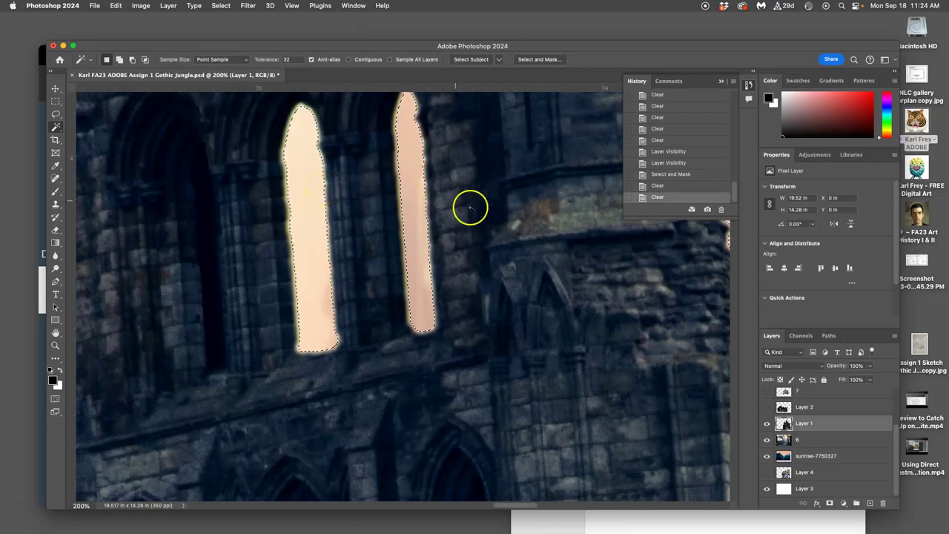
scroll(471, 205, "right", 7)
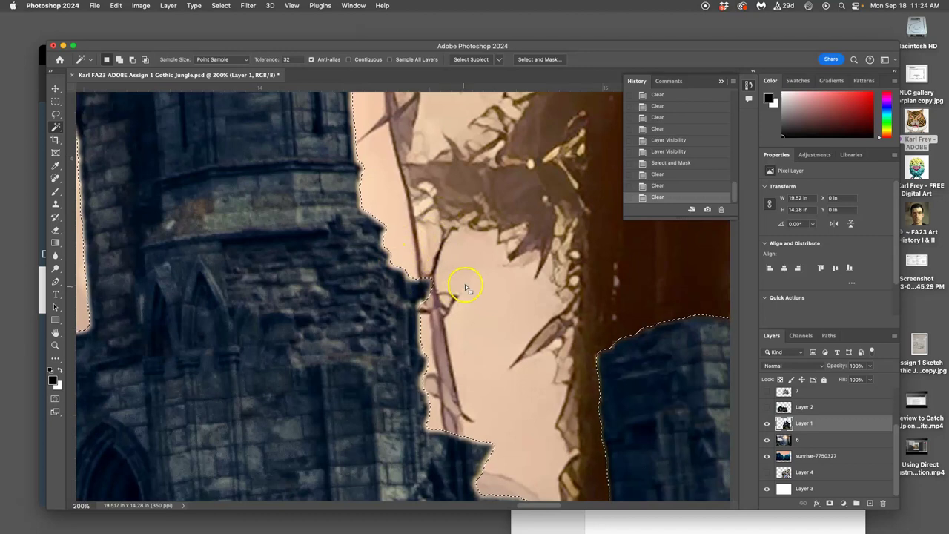
key("Delete")
scroll(467, 282, "right", 4)
scroll(473, 277, "right", 5)
scroll(472, 276, "right", 1)
key("Delete")
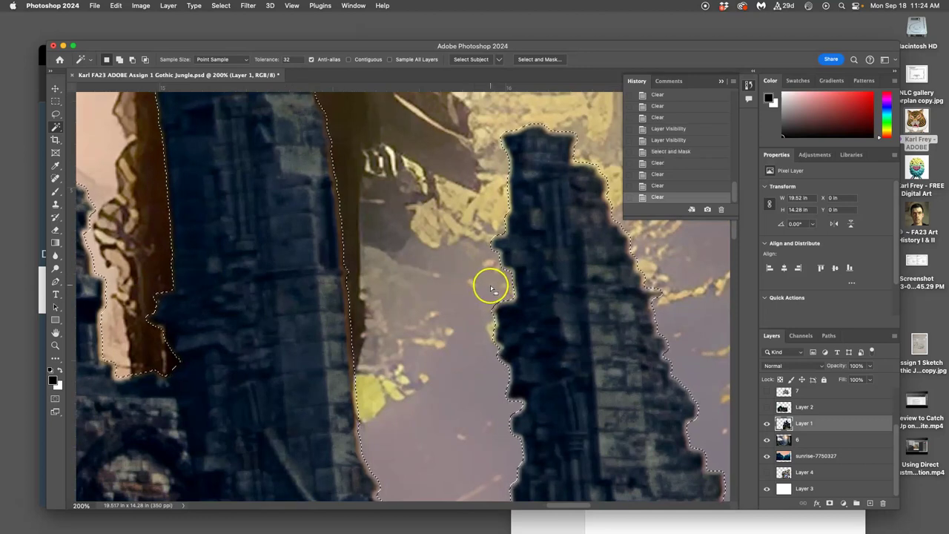
- Deselect and pan around the ruin to review the cleaned edges
key("super+d")
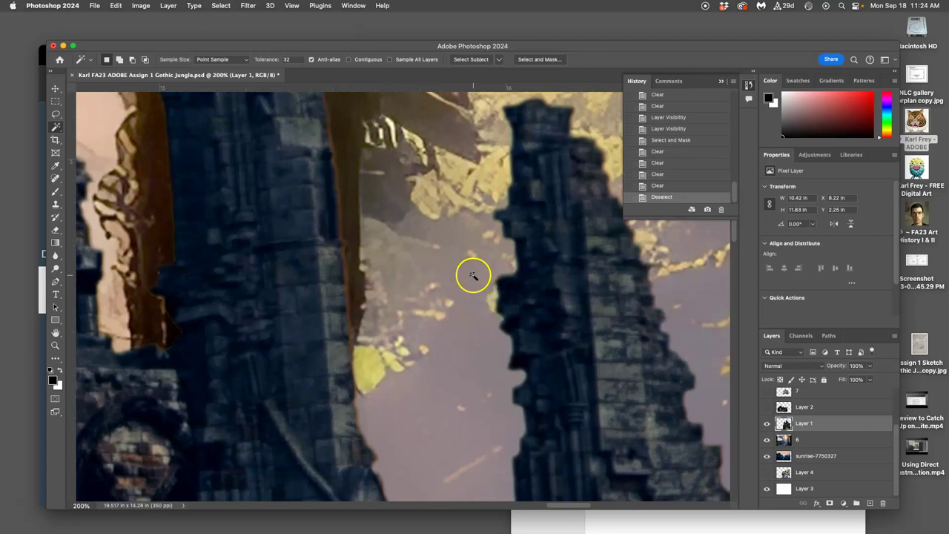
scroll(473, 276, "down", 5)
scroll(454, 277, "left", 3)
scroll(453, 277, "left", 3)
scroll(451, 276, "up", 5)
scroll(437, 275, "down", 5)
scroll(437, 275, "up", 10)
scroll(438, 274, "down", 5)
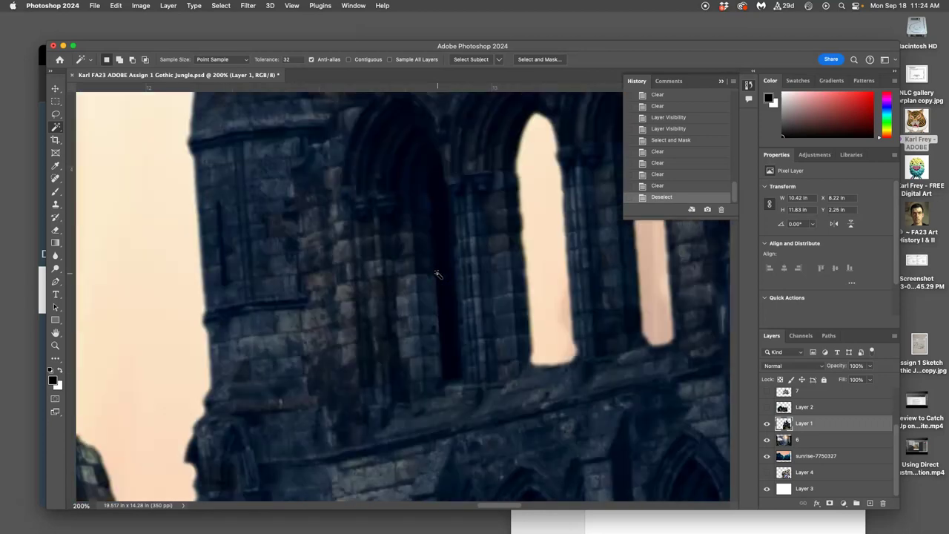
scroll(438, 275, "down", 3)
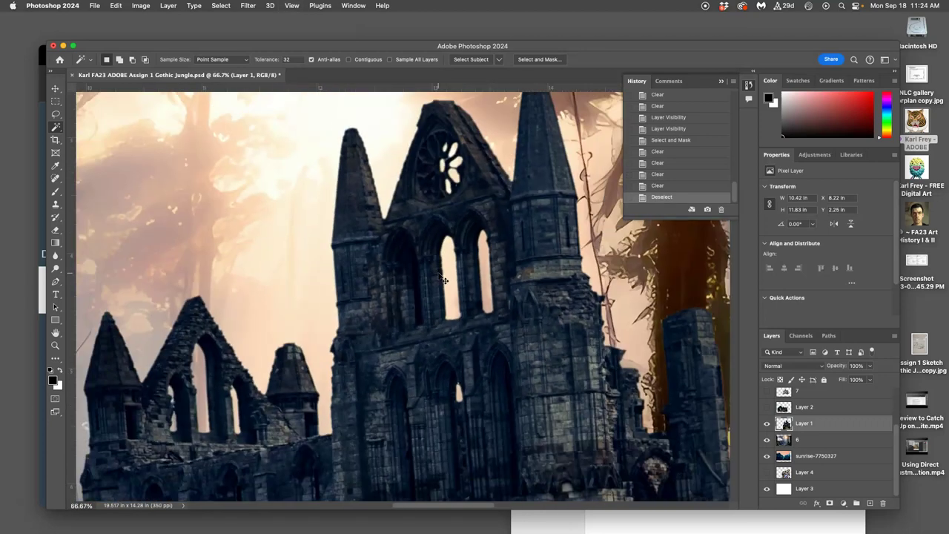
scroll(443, 280, "down", 6)
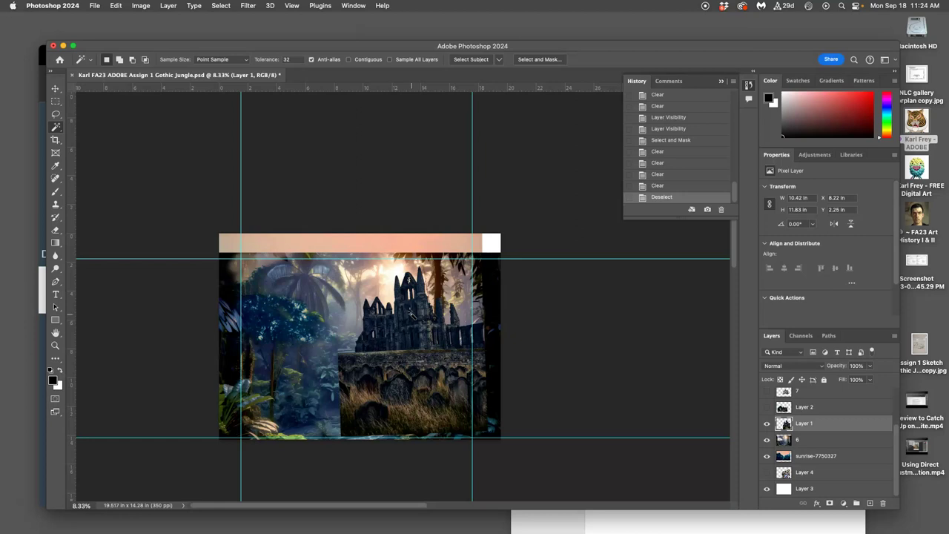
- Show the temple ruins on Layer 2 and make it the active layer
left_click(767, 407)
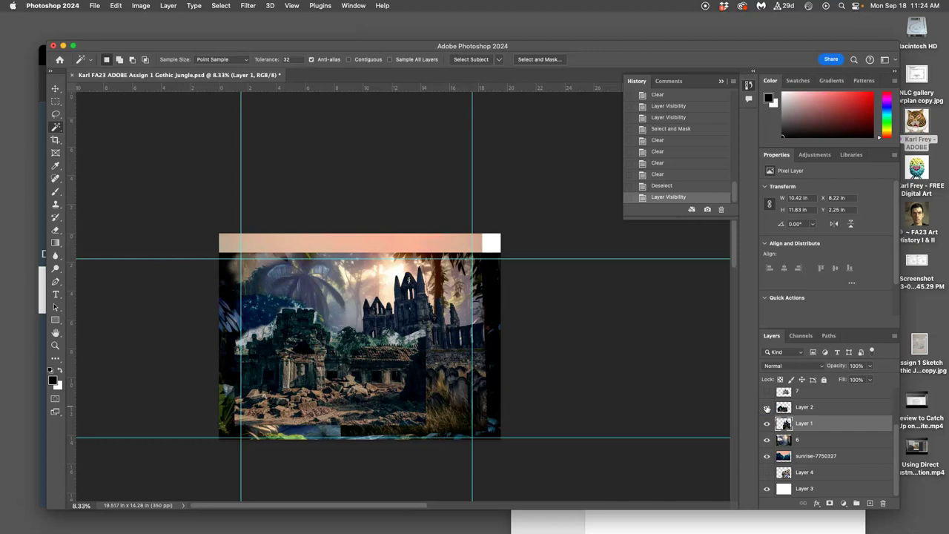
left_click(806, 406)
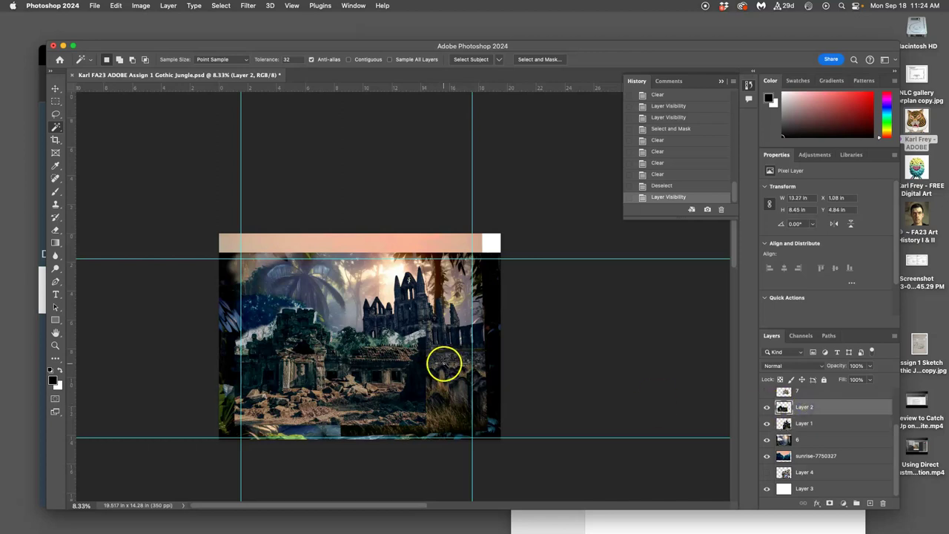
scroll(444, 363, "up", 3)
scroll(408, 349, "down", 1)
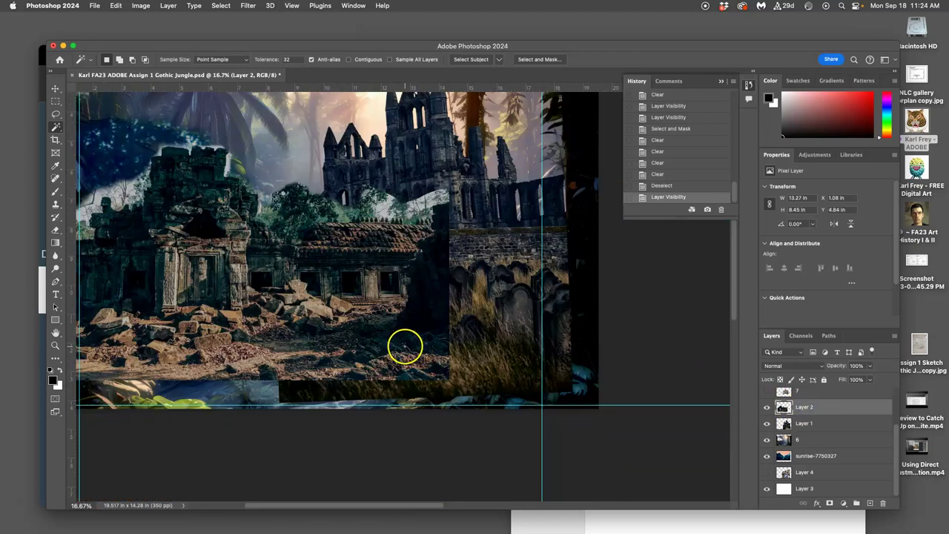
scroll(405, 347, "left", 1)
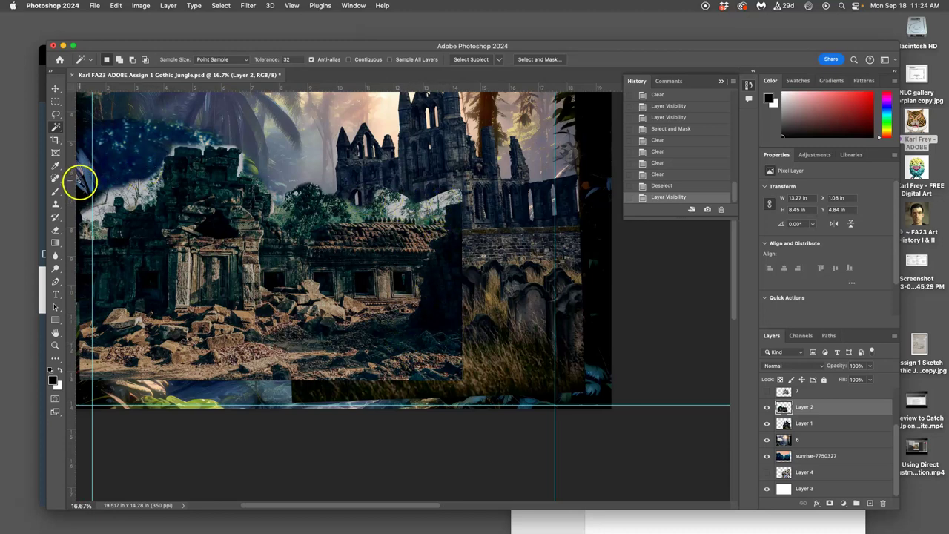
- Erase Layer 2's right edge with a 162 px soft Eraser to blend it into the abbey
left_click(55, 230)
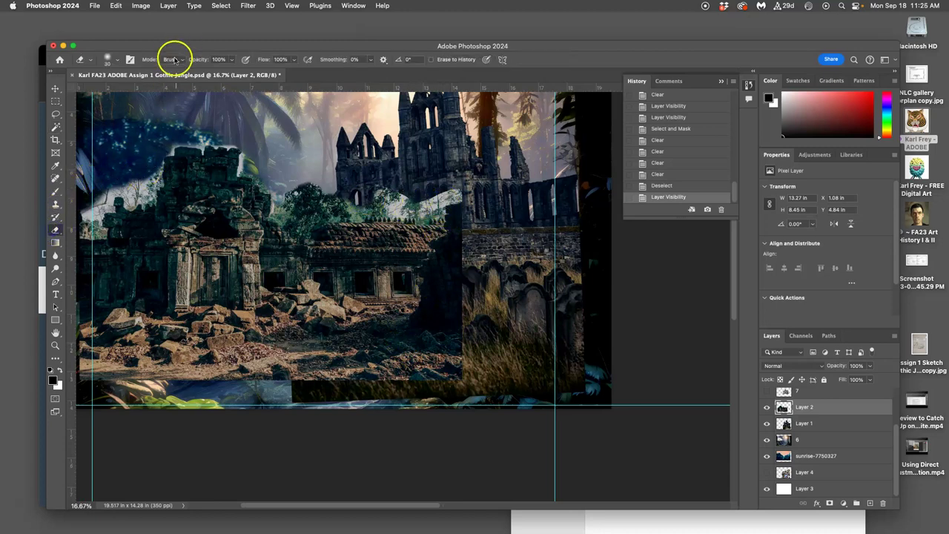
left_click(114, 60)
left_click_drag(106, 89, 134, 90)
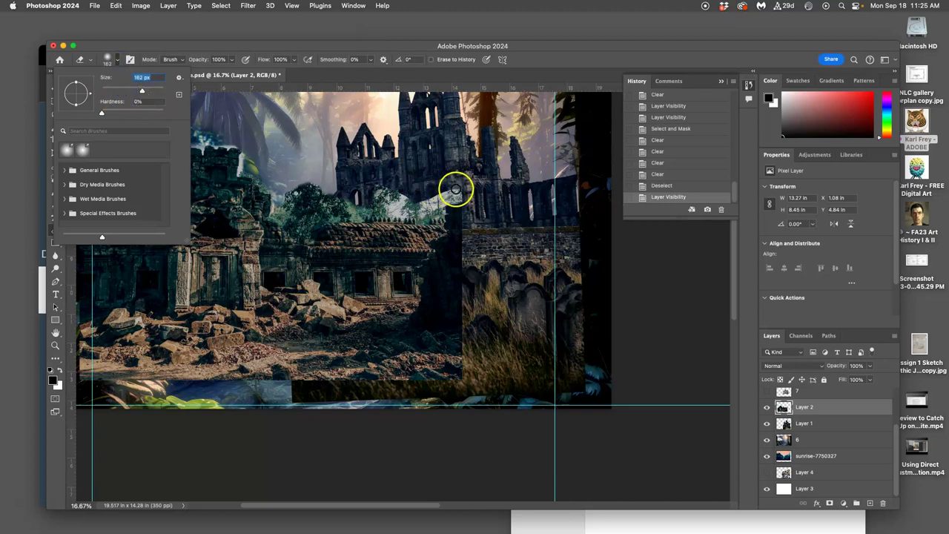
left_click_drag(465, 180, 460, 327)
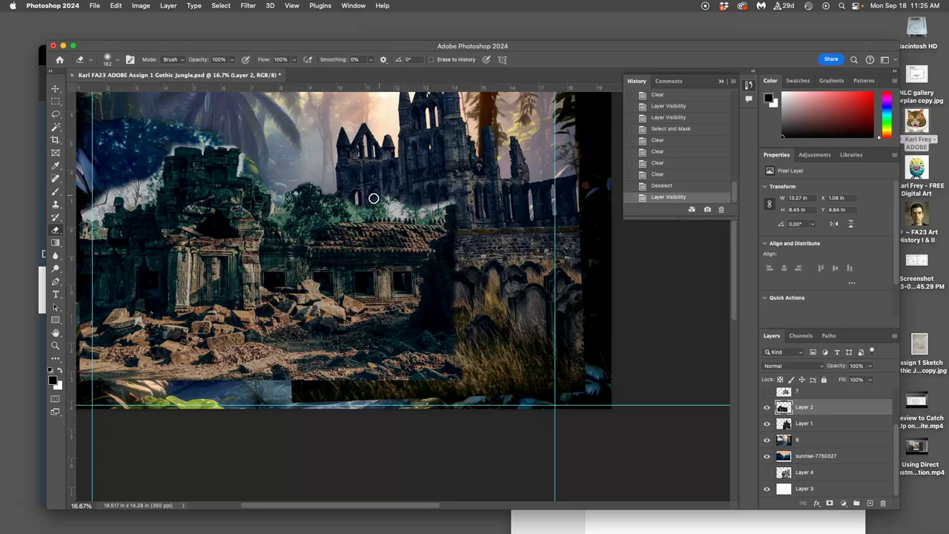
mouse_move(288, 191)
left_mouse_down()
mouse_move(259, 131)
mouse_move(259, 214)
mouse_move(339, 179)
left_mouse_up()
scroll(256, 131, "left", 3)
key("super+minus")
key("super+minus")
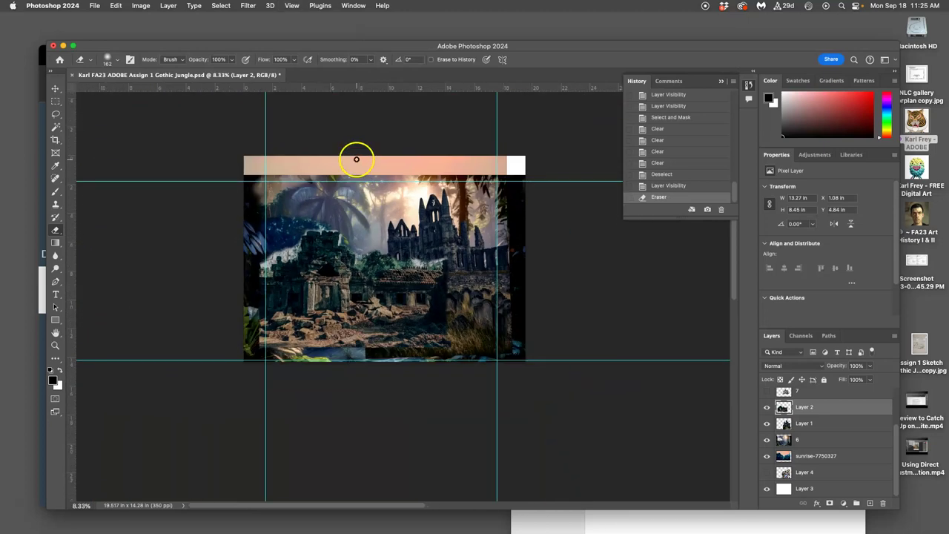
key("super+equal")
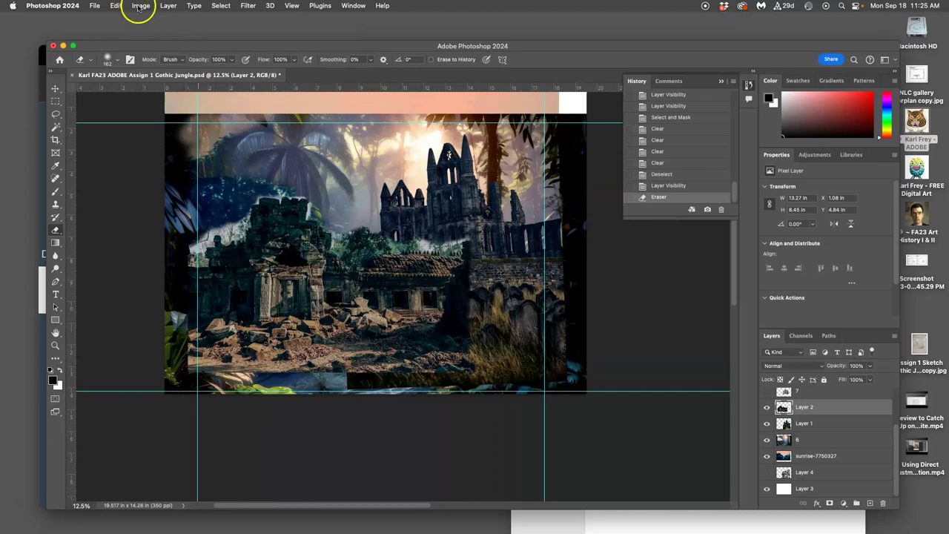
- Apply Levels to Layer 2 with input 0 / 1.29 / 252 and output white 228
left_click(139, 6)
mouse_move(213, 33)
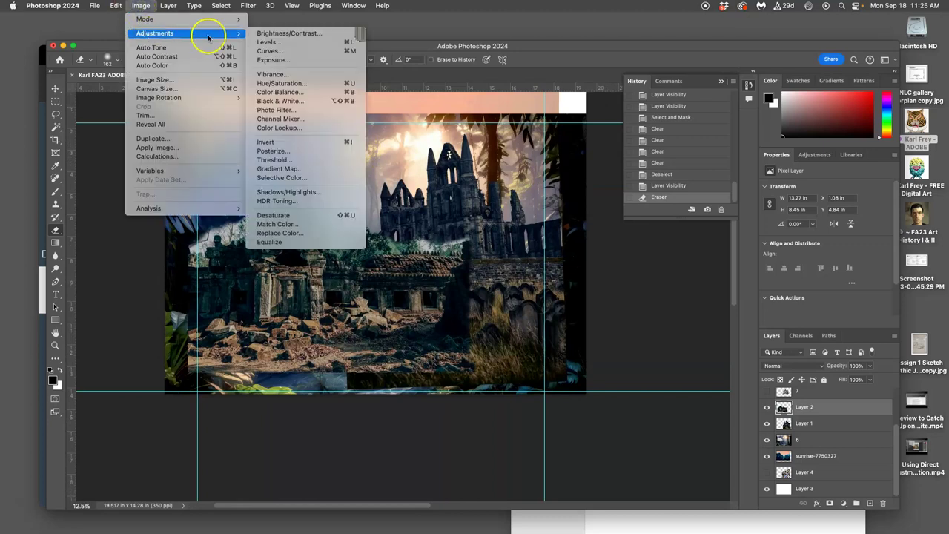
left_click(264, 43)
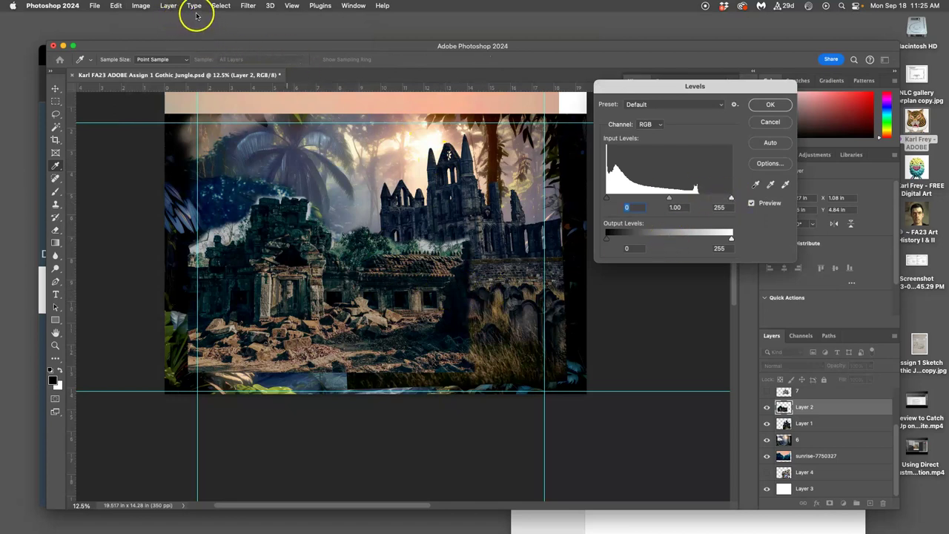
left_click(168, 6)
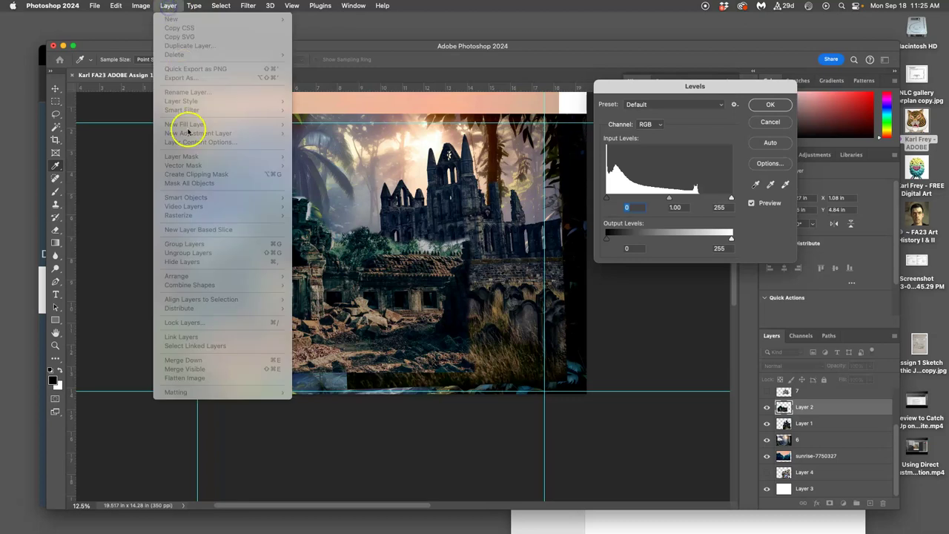
left_click(584, 109)
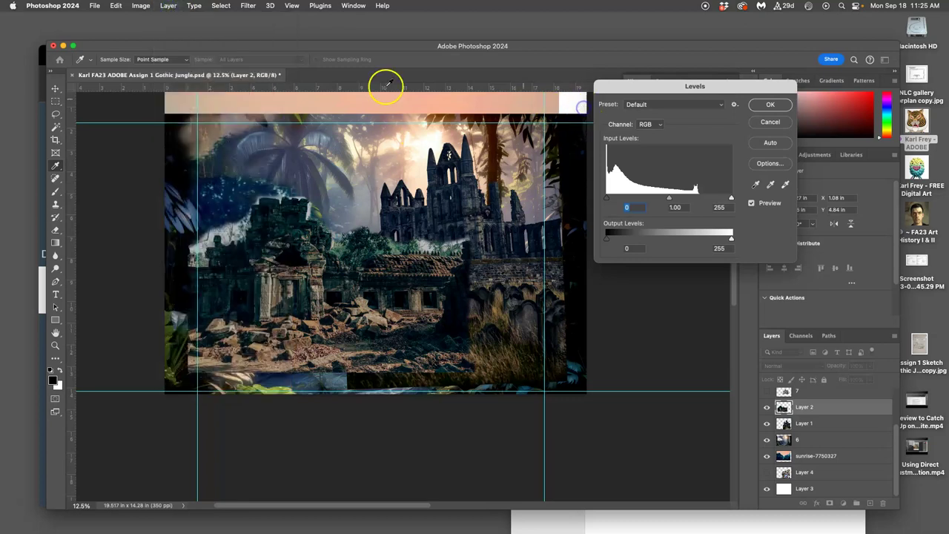
left_click(141, 6)
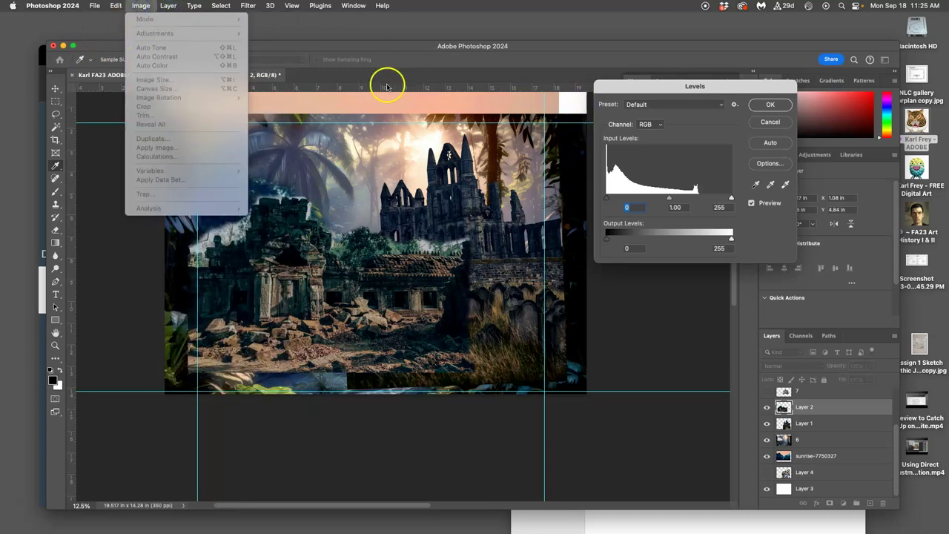
left_click(682, 182)
left_click(670, 200)
left_click_drag(670, 201, 657, 200)
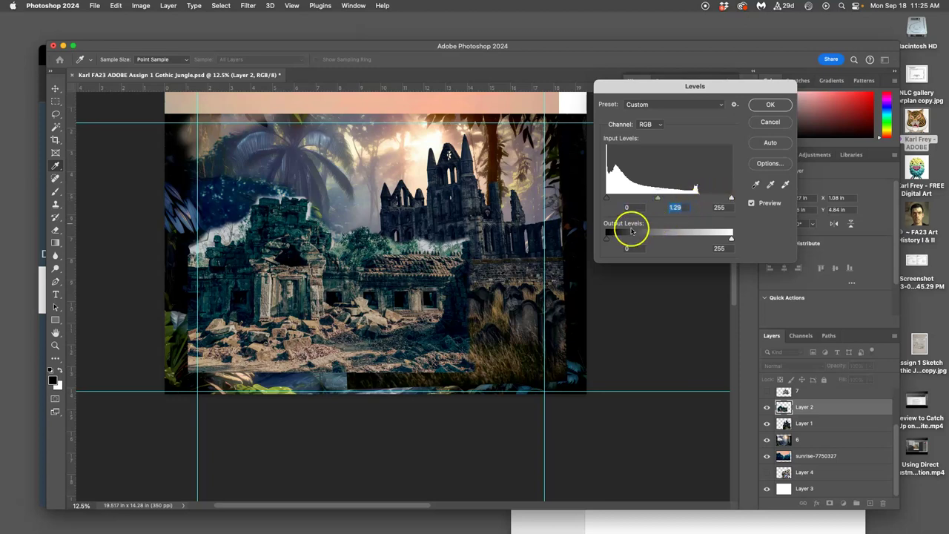
left_click_drag(726, 239, 703, 240)
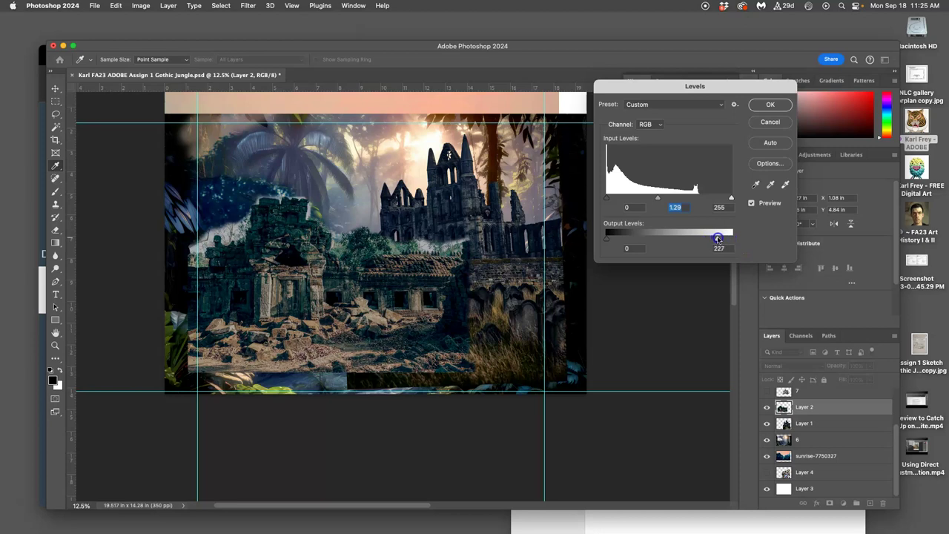
mouse_move(732, 198)
left_mouse_down()
mouse_move(695, 201)
mouse_move(724, 201)
left_mouse_up()
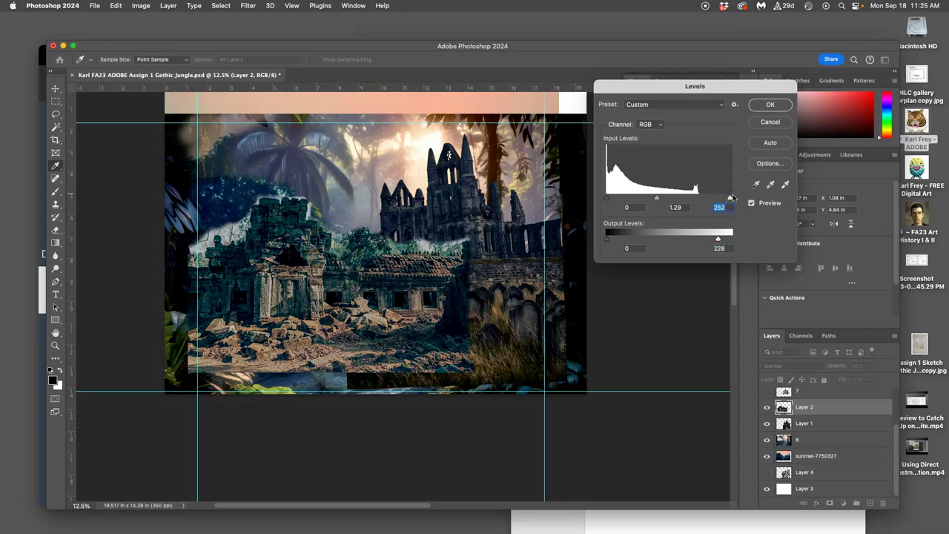
left_click(770, 105)
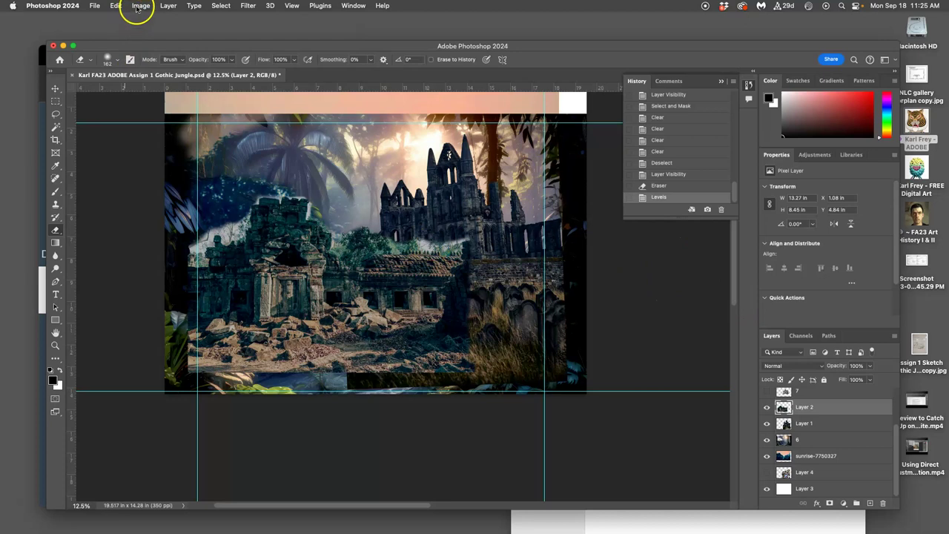
- Apply Color Balance to Layer 2, setting the shadows to -12, +2, +5
left_click(140, 6)
mouse_move(235, 36)
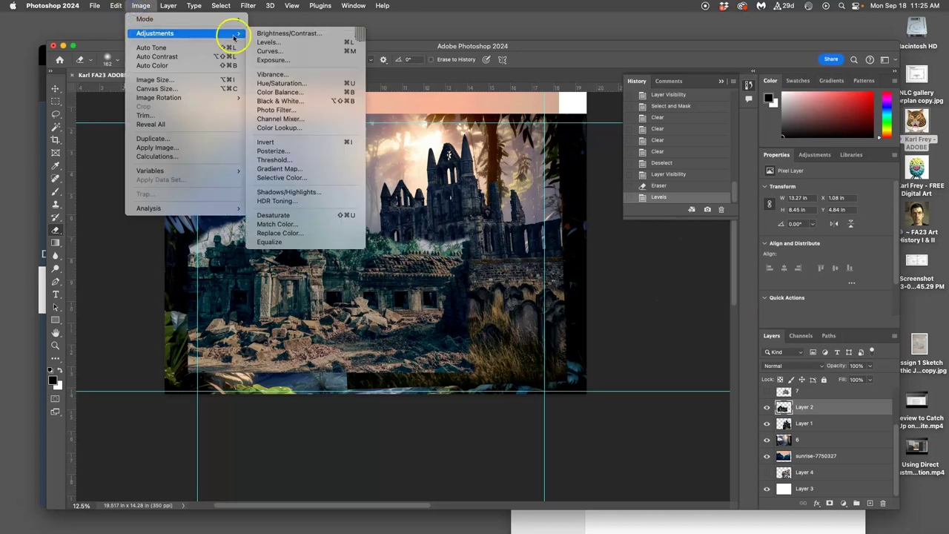
left_click(282, 92)
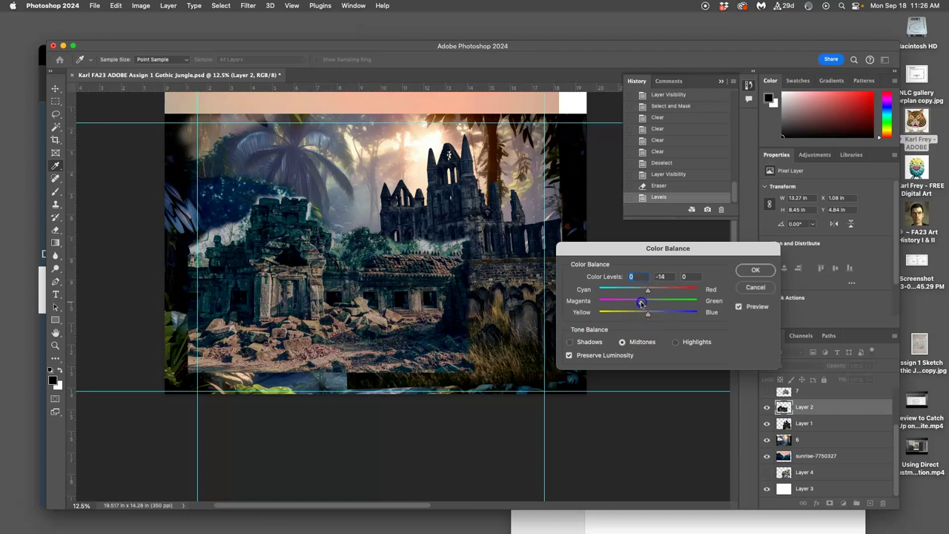
left_click_drag(642, 303, 643, 303)
left_click(644, 292)
left_click(676, 343)
left_click(650, 303)
left_click(568, 342)
left_click(755, 269)
- Apply Hue/Saturation to Layer 2 with Hue +4, Saturation -3 and Lightness 0
left_click(141, 5)
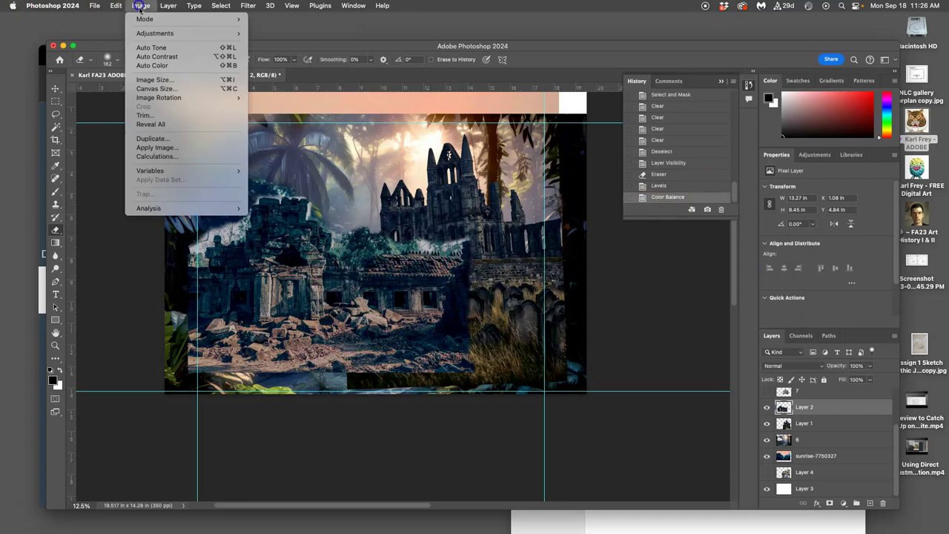
mouse_move(199, 35)
left_click(286, 83)
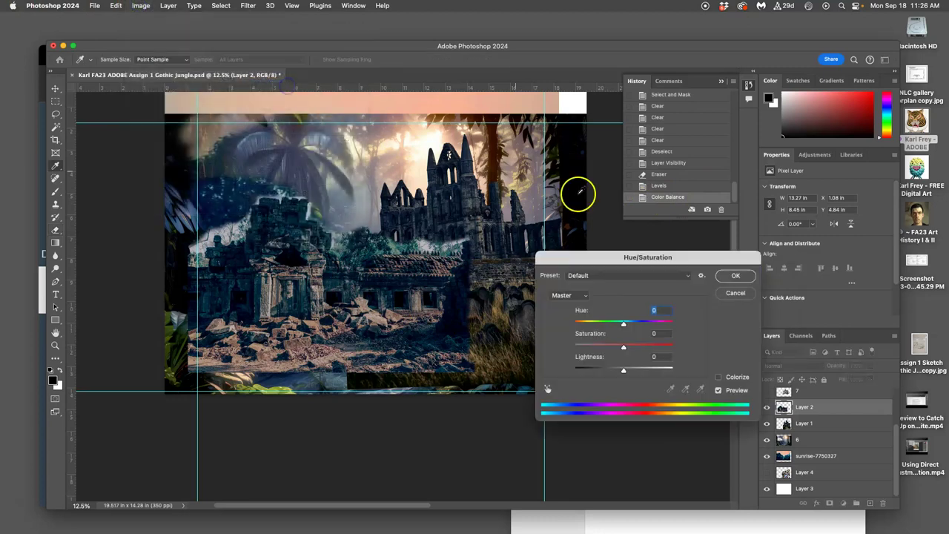
mouse_move(624, 323)
left_mouse_down()
mouse_move(613, 327)
mouse_move(621, 326)
left_mouse_up()
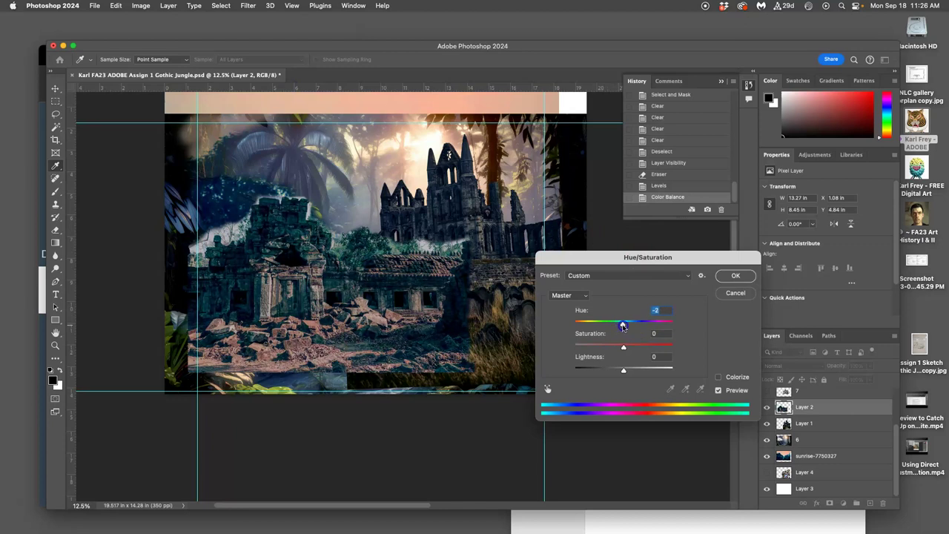
left_click(624, 347)
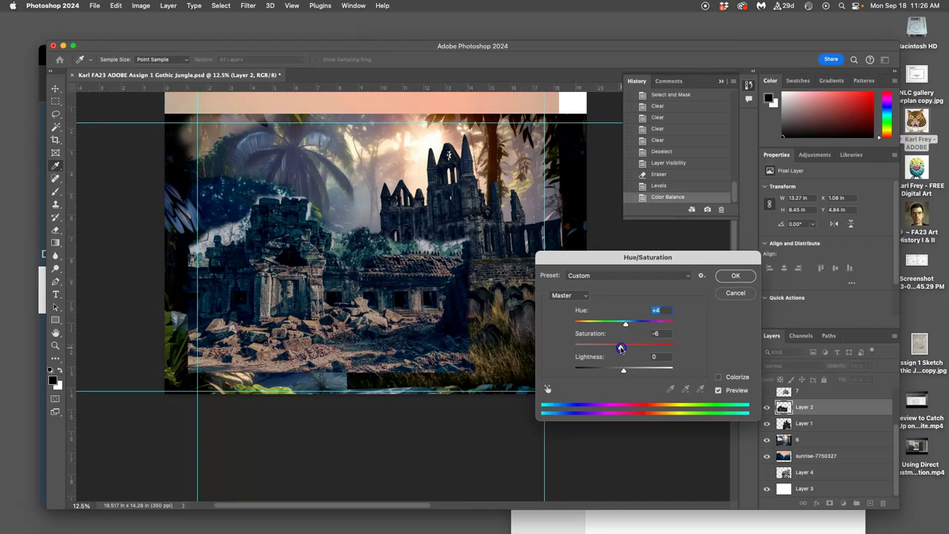
left_click_drag(623, 349, 642, 352)
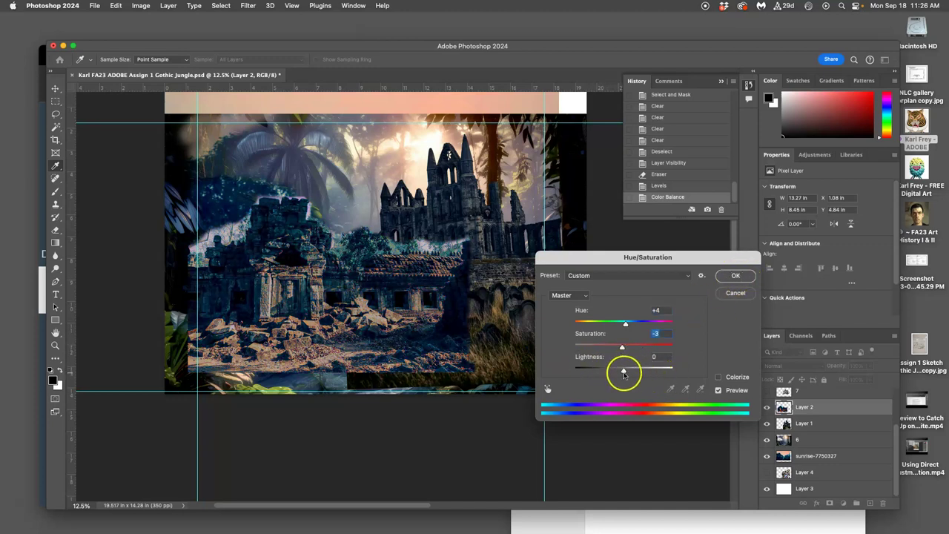
left_click(730, 277)
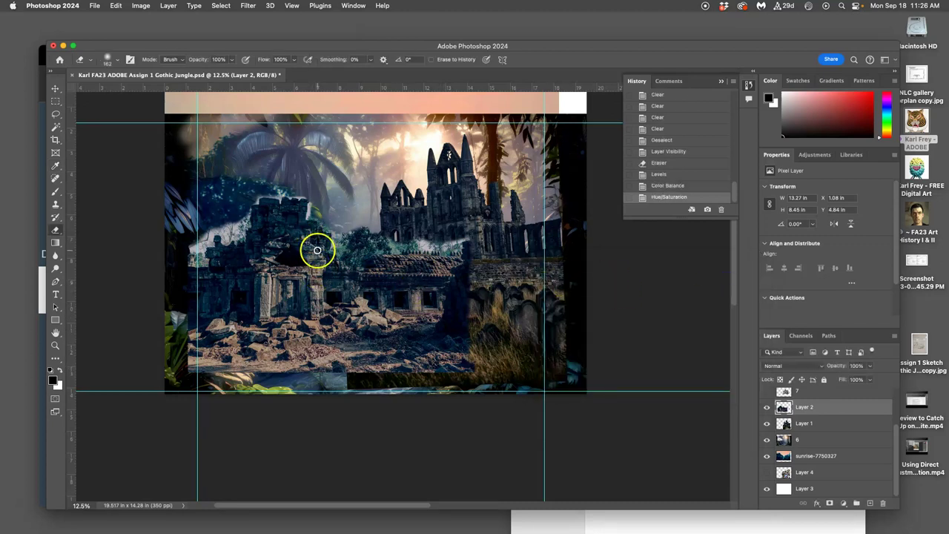
- Magic Wand the pale sky patch left of the temple with Contiguous on, then deselect
scroll(319, 252, "up", 3)
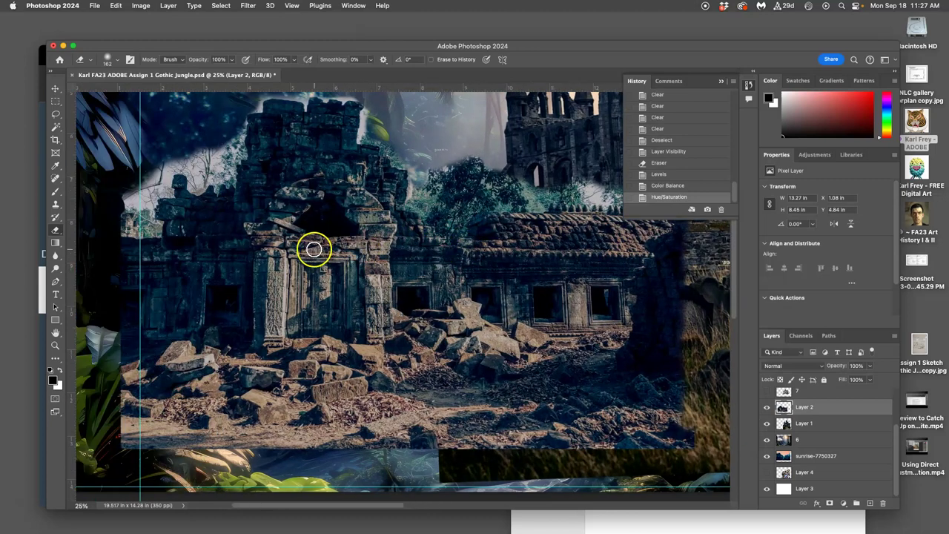
scroll(314, 250, "up", 3)
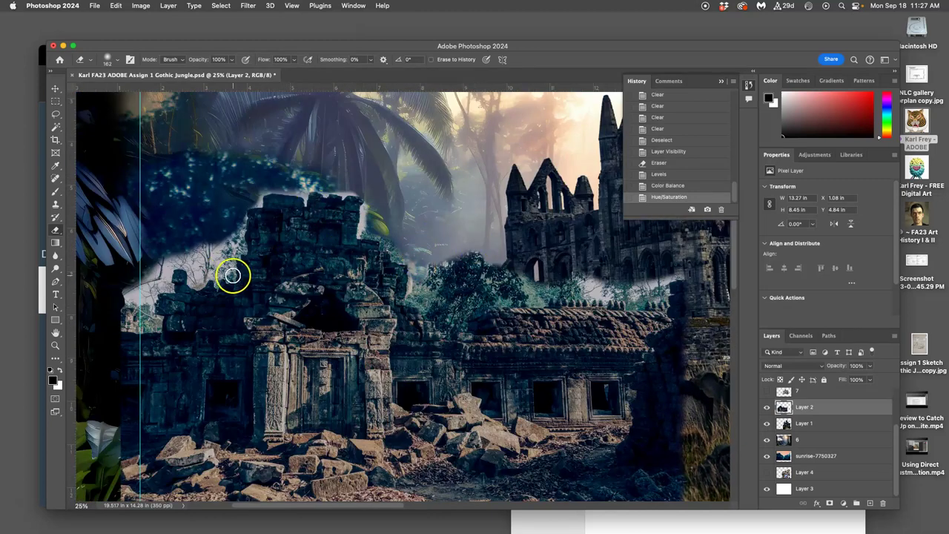
left_click(56, 126)
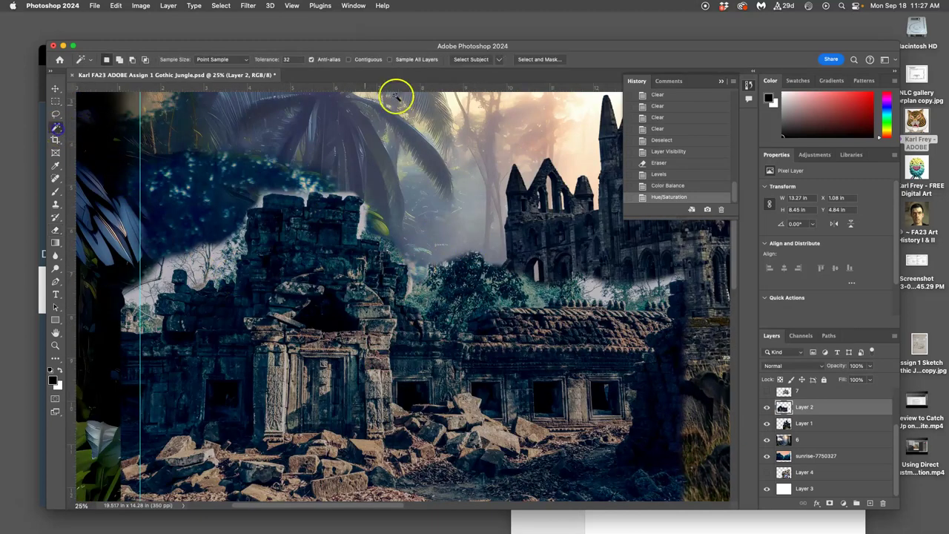
left_click(350, 60)
left_click(169, 272)
left_click(190, 267)
left_click(200, 264)
left_click(218, 252)
left_click(200, 255)
left_click(189, 263)
left_click(178, 267)
left_click(167, 271)
left_click(159, 275)
left_click(151, 279)
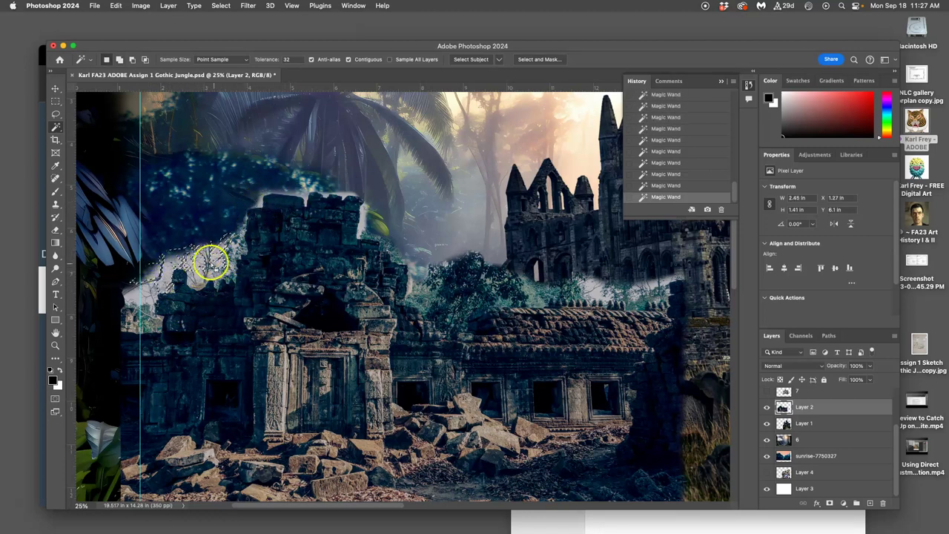
key("super+d")
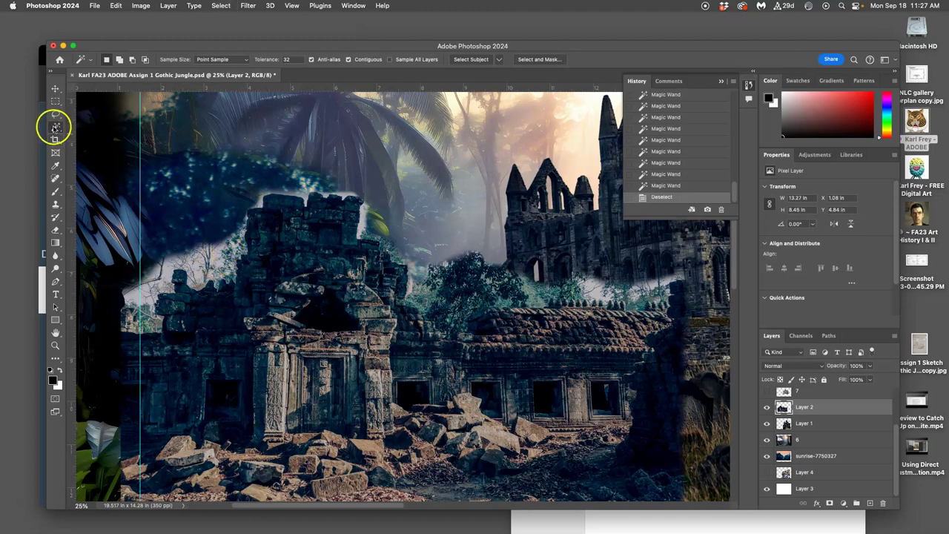
- Quick Select the whole temple ruin, test a delete and undo it, then invert the selection
right_click(56, 126)
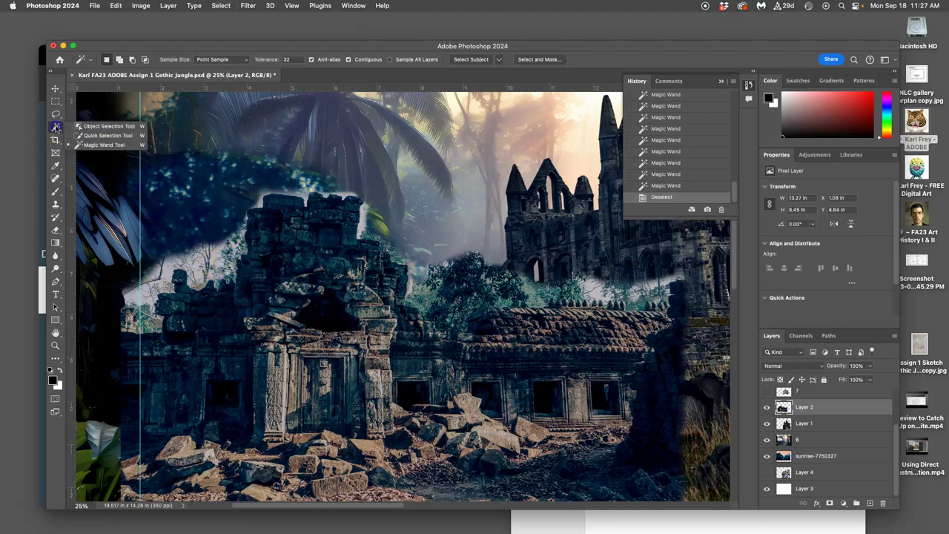
left_click(99, 137)
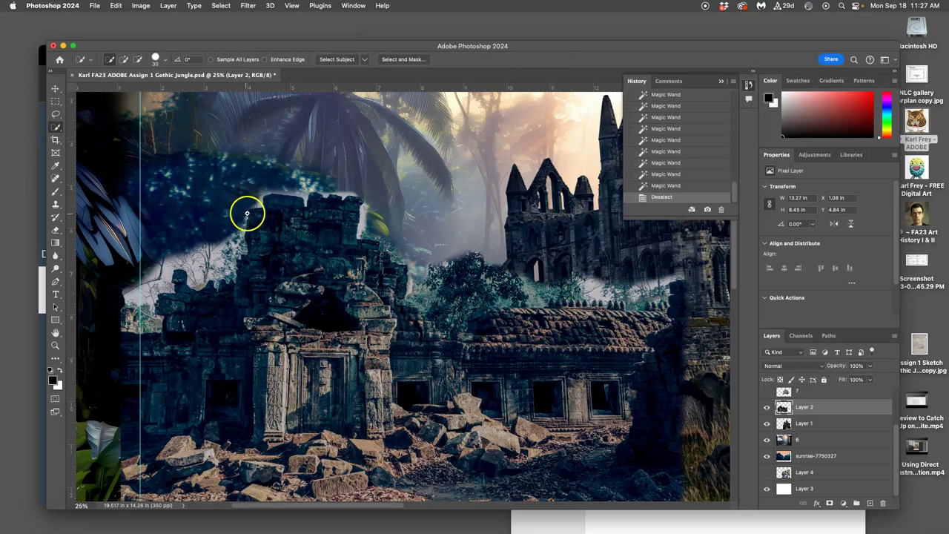
mouse_move(261, 207)
left_mouse_down()
mouse_move(286, 200)
mouse_move(275, 201)
left_mouse_up()
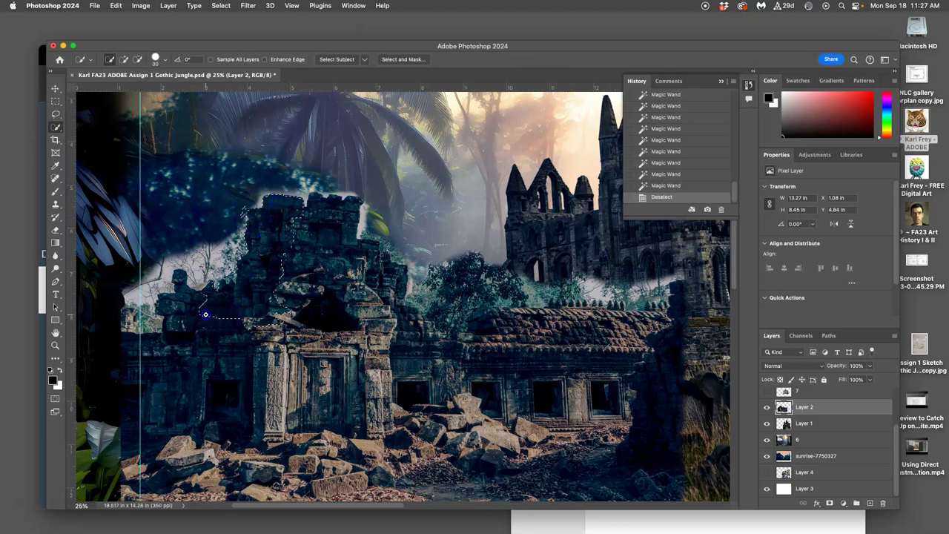
mouse_move(276, 334)
left_mouse_down()
mouse_move(331, 278)
mouse_move(270, 247)
mouse_move(307, 257)
mouse_move(304, 216)
mouse_move(382, 282)
left_mouse_up()
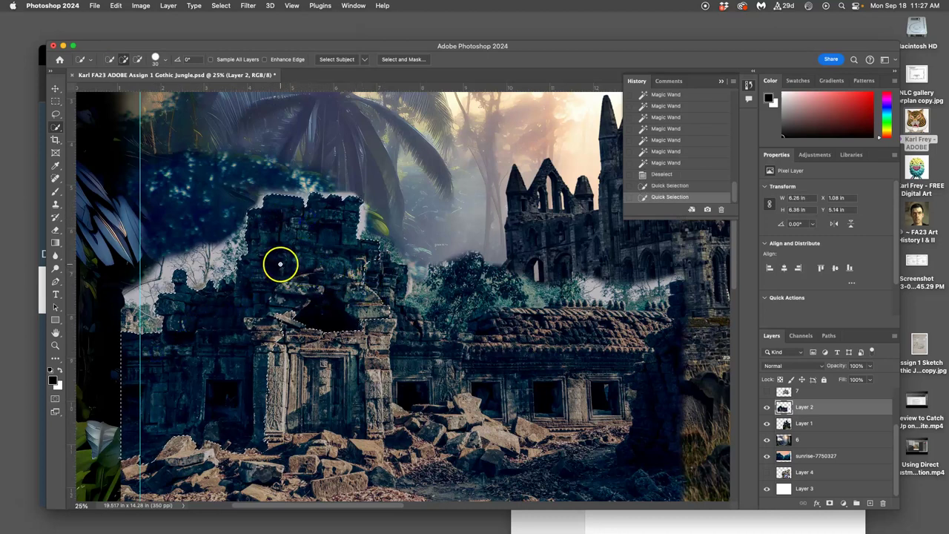
scroll(282, 263, "up", 1)
scroll(271, 265, "left", 4)
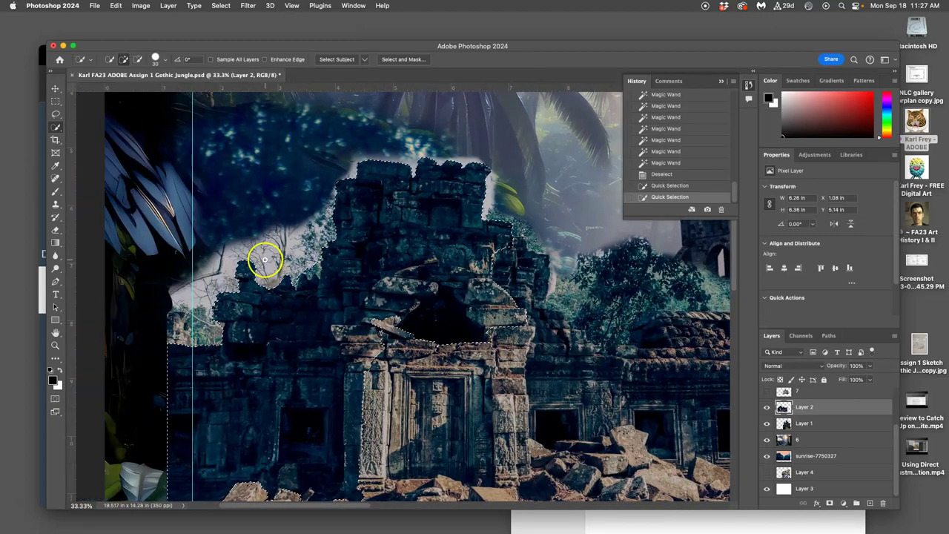
key("Delete")
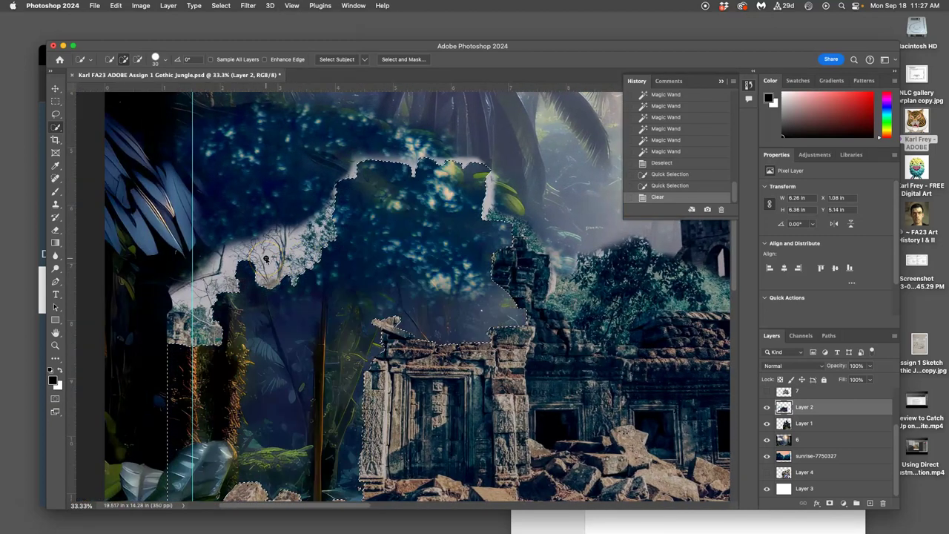
key("super+z")
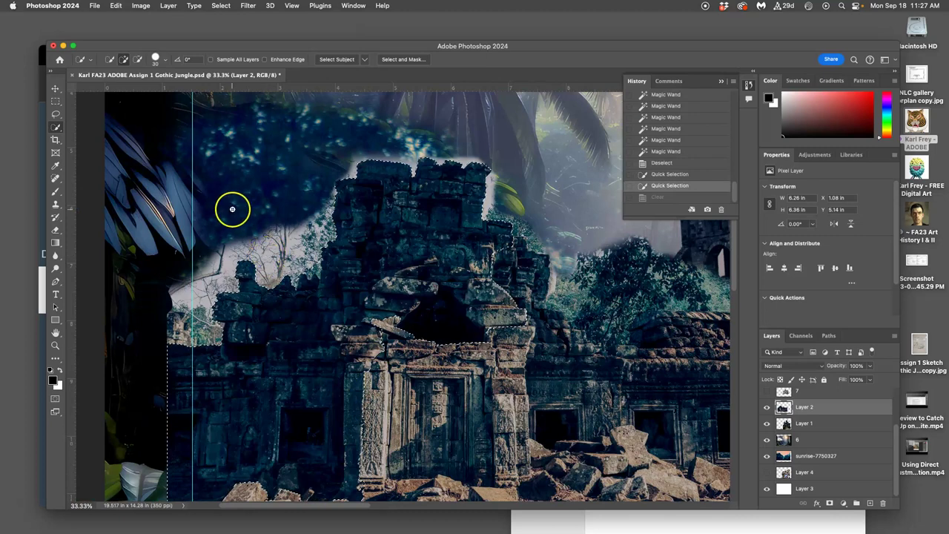
left_click(220, 6)
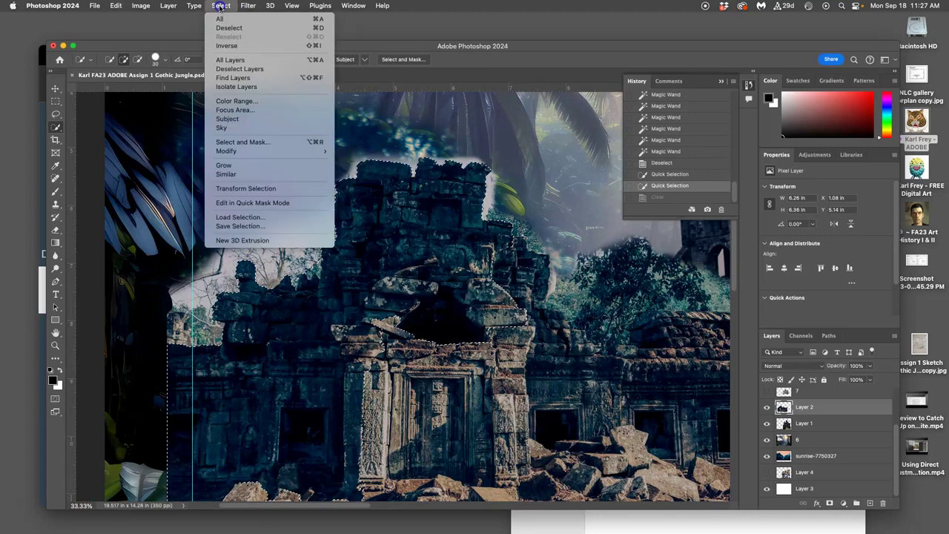
left_click(229, 49)
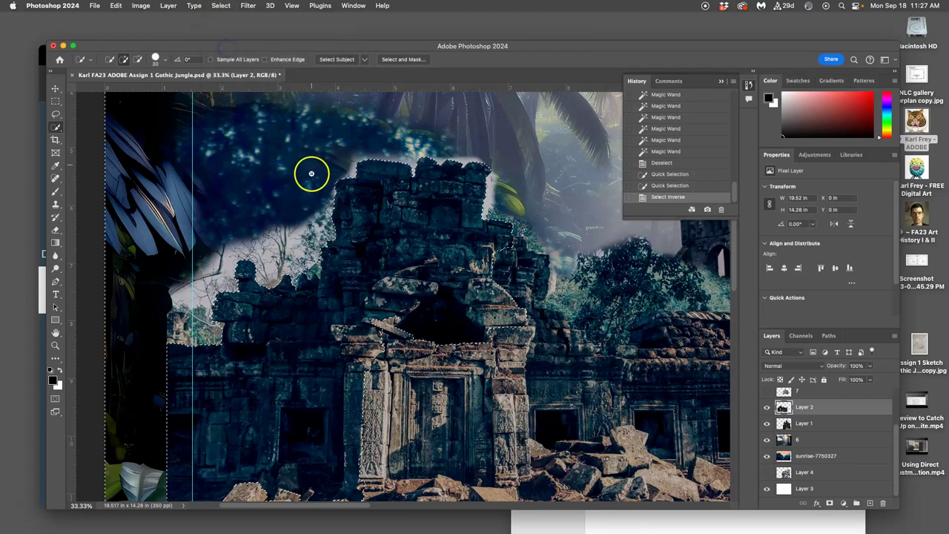
- Erase the white halo above the temple top and along its upper-right, left and lower-left edges
left_click(54, 230)
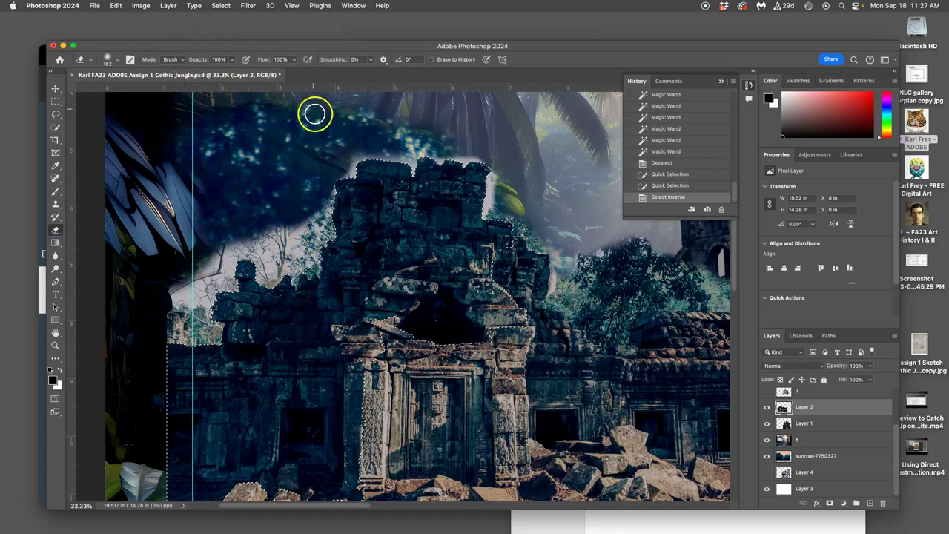
mouse_move(323, 130)
left_mouse_down()
mouse_move(363, 151)
mouse_move(338, 180)
mouse_move(362, 158)
mouse_move(378, 170)
mouse_move(482, 156)
mouse_move(488, 194)
left_mouse_up()
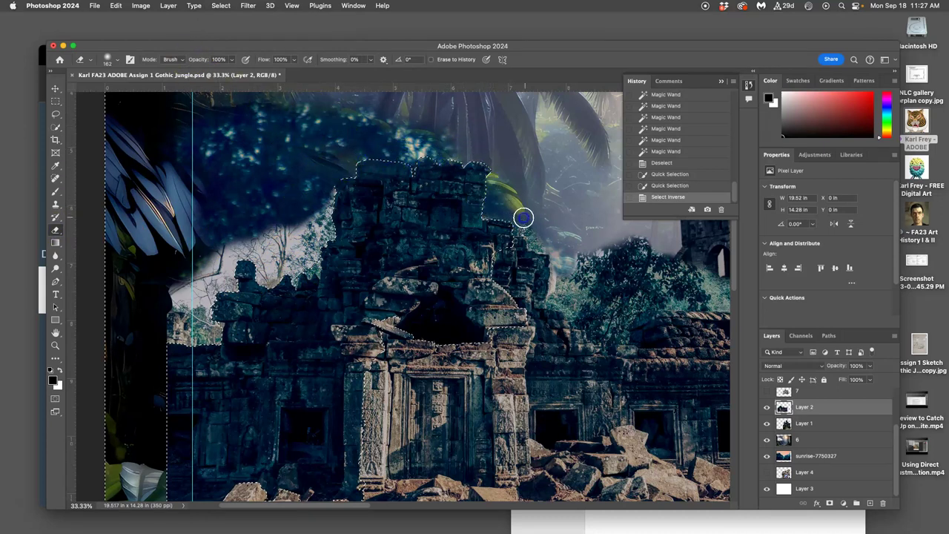
mouse_move(527, 225)
left_mouse_down()
mouse_move(483, 187)
mouse_move(484, 169)
mouse_move(432, 173)
left_mouse_up()
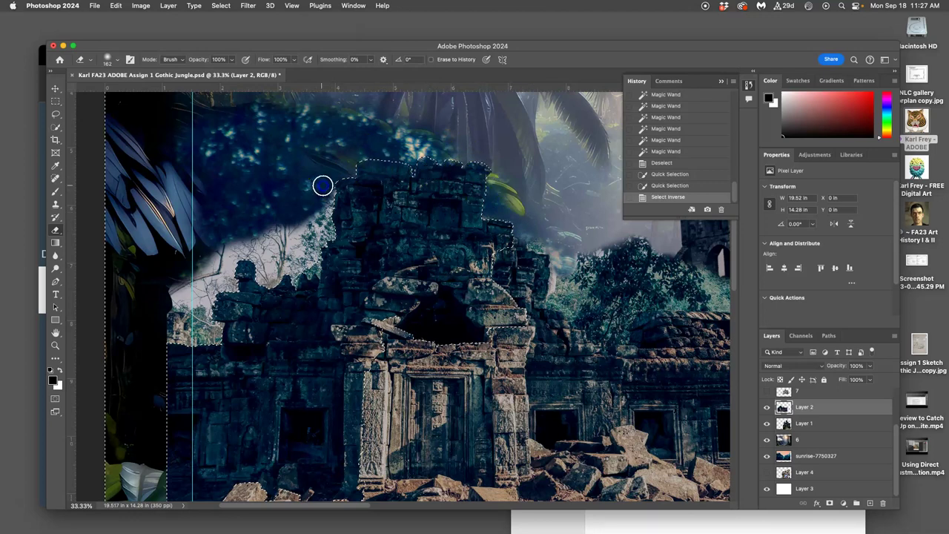
mouse_move(320, 193)
left_mouse_down()
mouse_move(339, 195)
mouse_move(316, 233)
mouse_move(312, 223)
mouse_move(266, 256)
mouse_move(278, 270)
mouse_move(314, 269)
left_mouse_up()
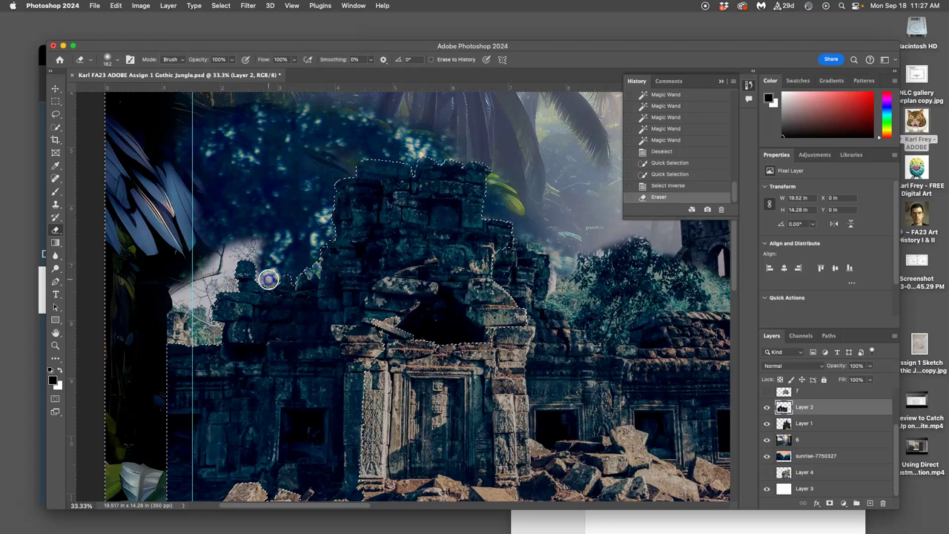
mouse_move(261, 282)
left_mouse_down()
mouse_move(257, 246)
mouse_move(198, 282)
mouse_move(221, 299)
mouse_move(241, 266)
left_mouse_up()
mouse_move(221, 318)
left_mouse_down()
mouse_move(208, 294)
mouse_move(174, 299)
mouse_move(194, 316)
mouse_move(185, 340)
mouse_move(213, 344)
mouse_move(207, 321)
mouse_move(231, 269)
left_mouse_up()
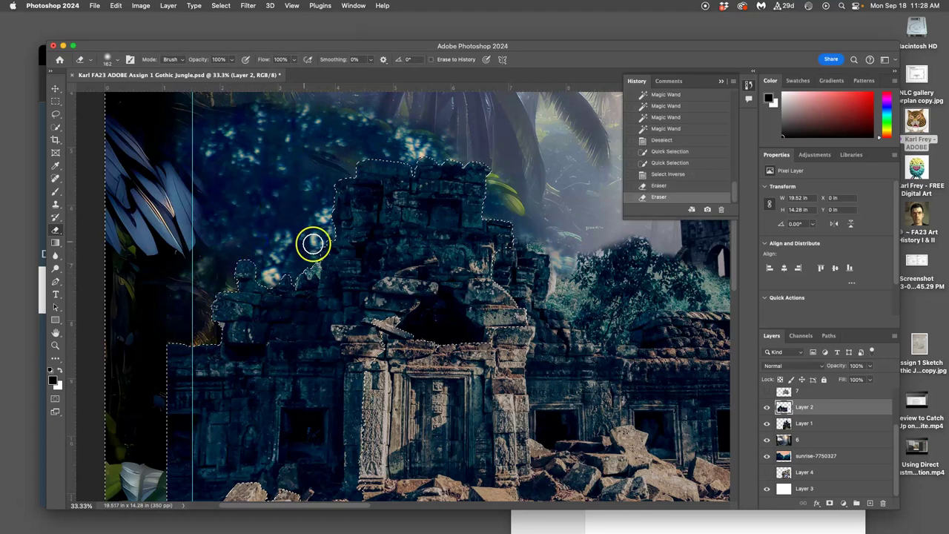
left_click_drag(314, 244, 313, 246)
- Zoom to 100% on the temple's left side and clear the selection
key("super+1")
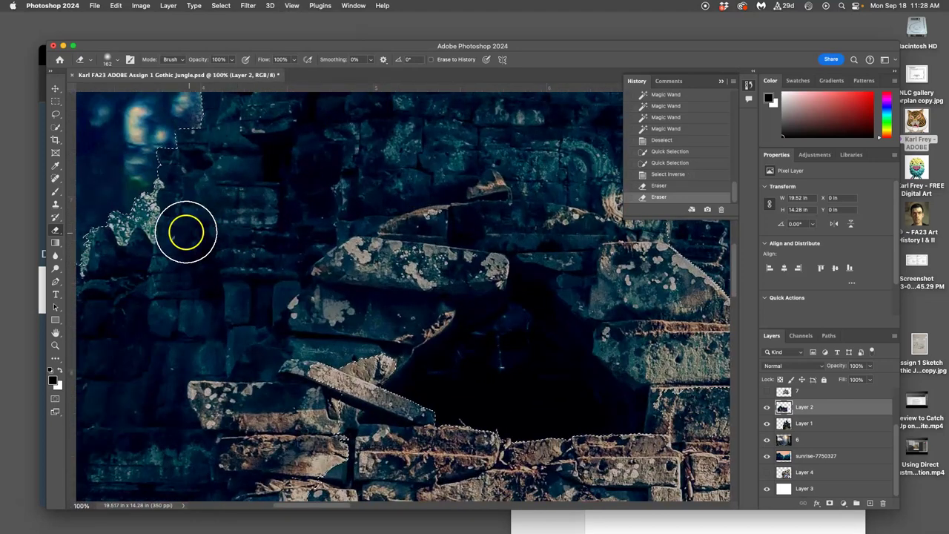
left_click_drag(181, 227, 396, 217)
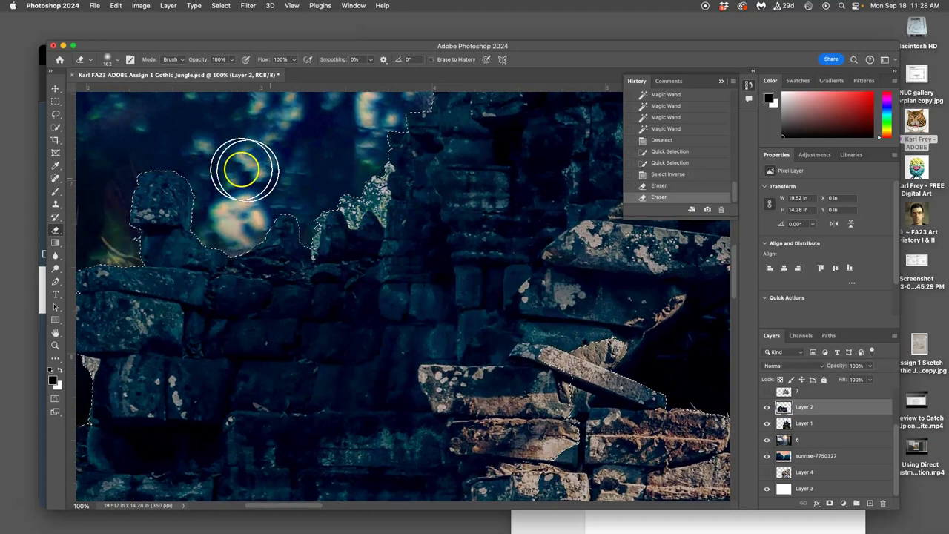
left_click(56, 114)
key("super+d")
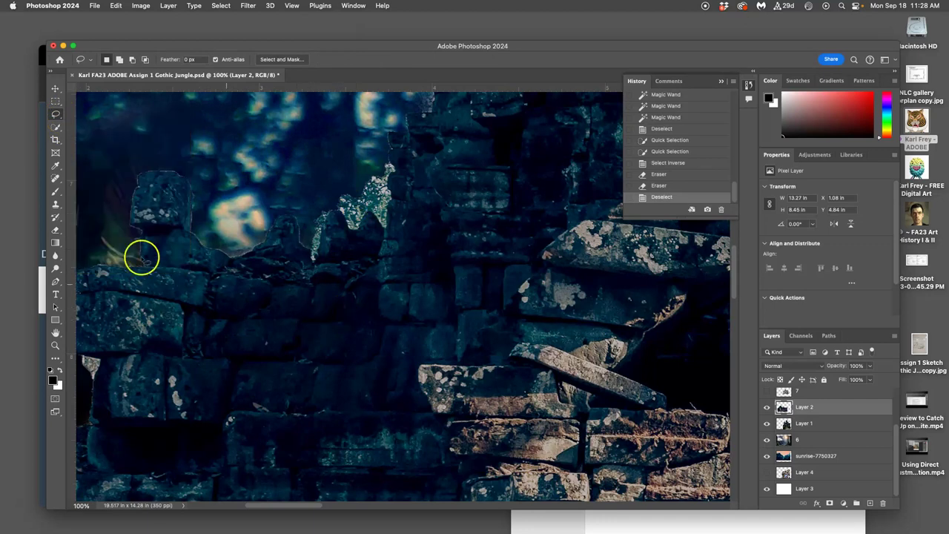
- Switch to the Eraser and shrink its brush to 57 px
left_click(56, 231)
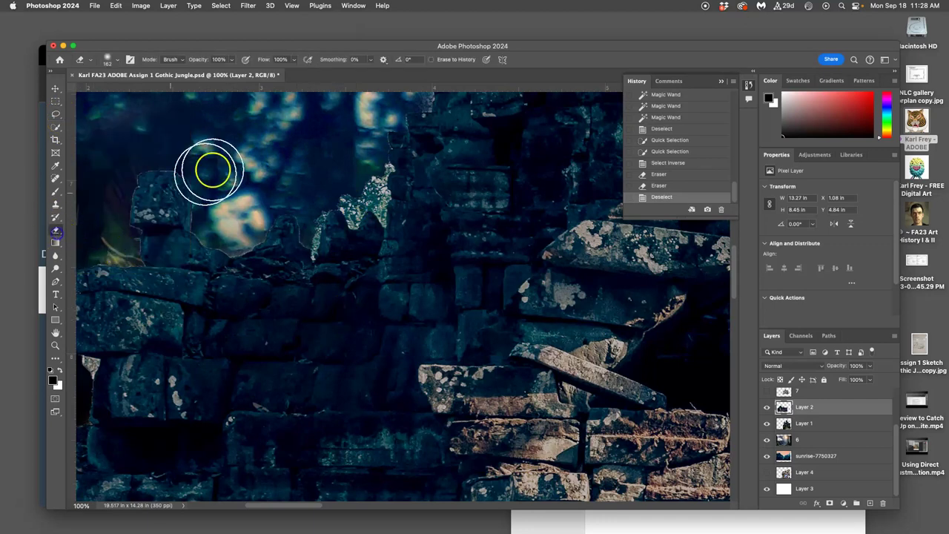
left_click(116, 59)
left_click_drag(125, 88, 119, 87)
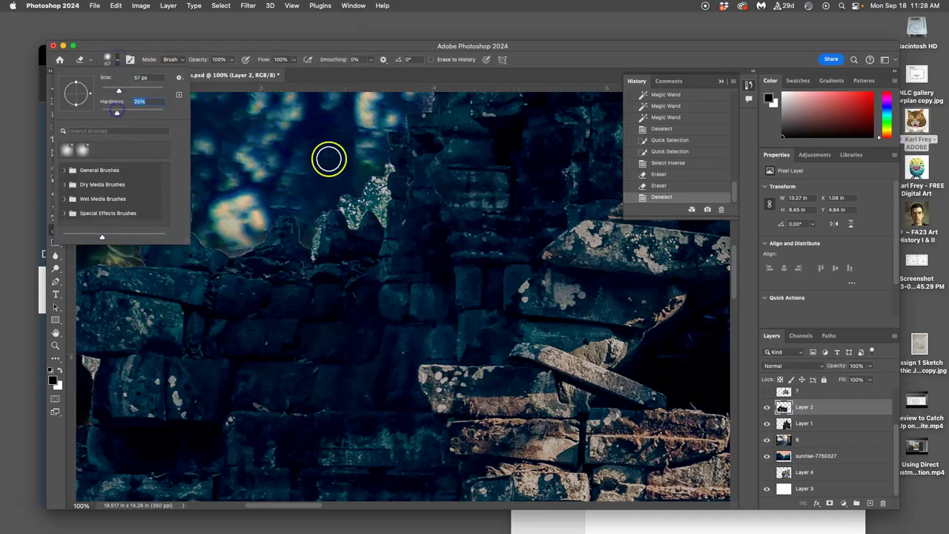
left_click(361, 185)
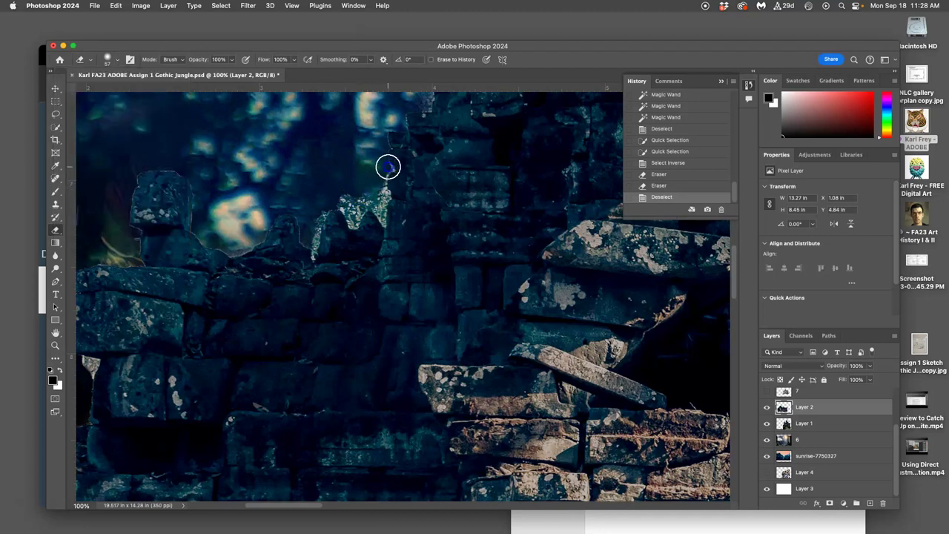
- Erase the pale rock texture along the temple's upper and right edges against the jungle
mouse_move(387, 170)
left_mouse_down()
mouse_move(384, 222)
mouse_move(363, 201)
mouse_move(352, 214)
mouse_move(342, 199)
left_mouse_up()
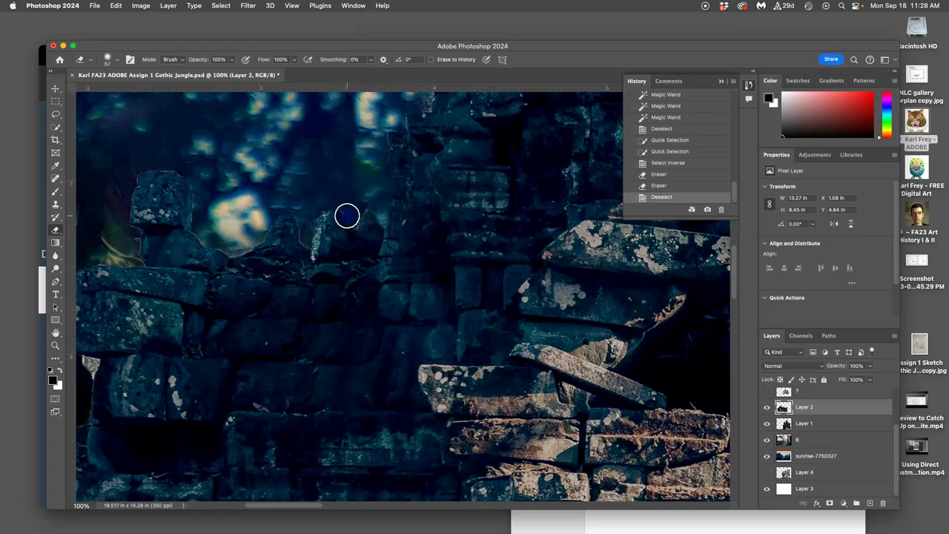
left_click_drag(373, 200, 356, 202)
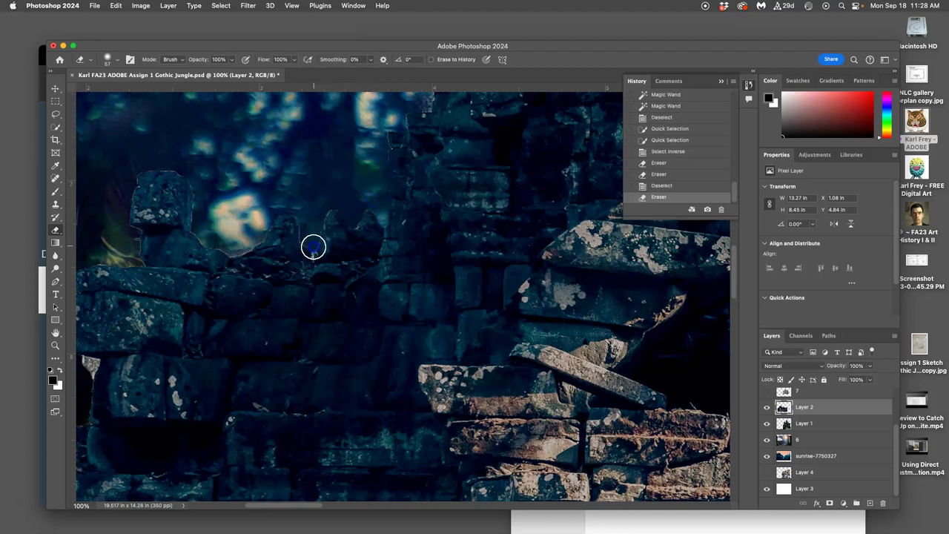
mouse_move(313, 247)
left_mouse_down()
mouse_move(371, 241)
mouse_move(417, 220)
left_mouse_up()
left_click_drag(120, 184, 372, 230)
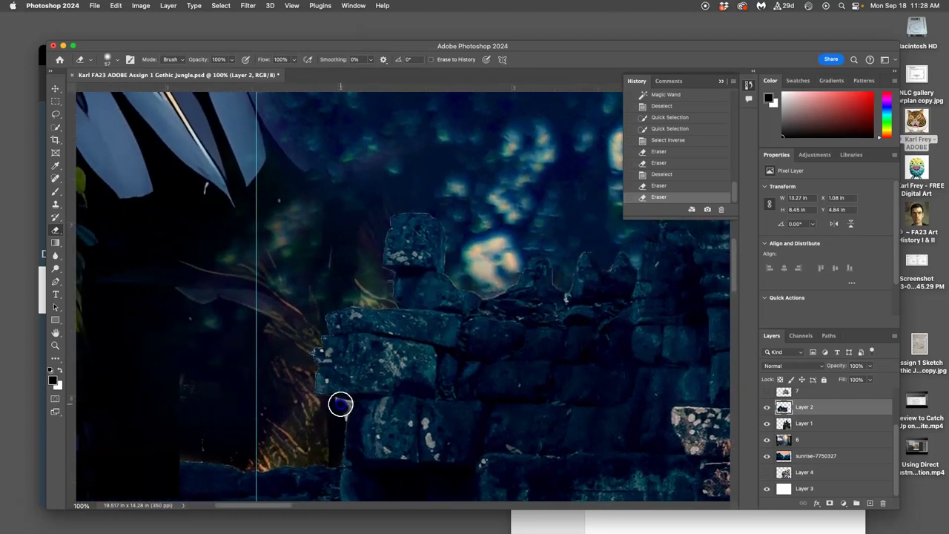
mouse_move(390, 342)
left_mouse_down()
mouse_move(431, 290)
mouse_move(376, 292)
left_mouse_up()
mouse_move(492, 260)
left_mouse_down()
mouse_move(344, 270)
mouse_move(257, 418)
mouse_move(265, 314)
mouse_move(415, 278)
mouse_move(384, 293)
mouse_move(338, 206)
mouse_move(387, 199)
left_mouse_up()
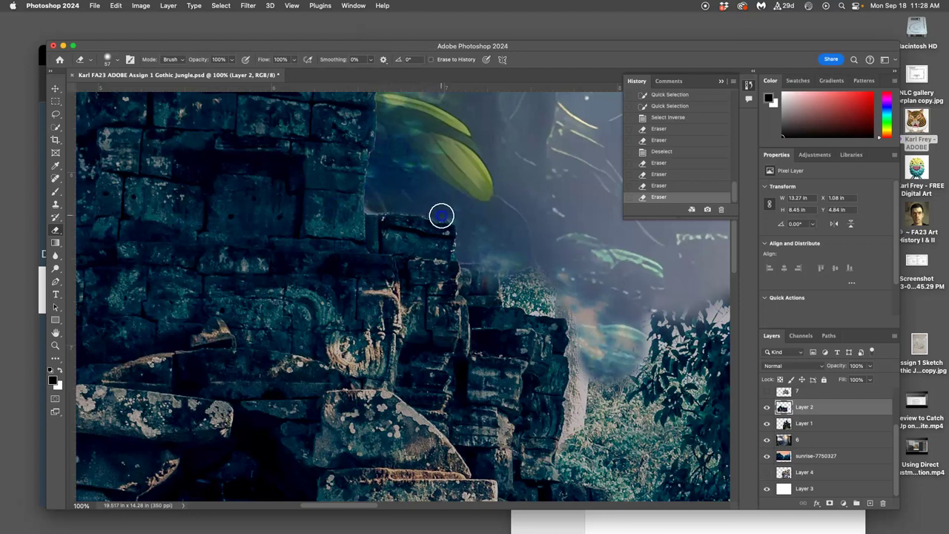
left_click_drag(445, 215, 451, 218)
mouse_move(515, 259)
left_mouse_down()
mouse_move(519, 284)
mouse_move(504, 261)
mouse_move(490, 265)
mouse_move(497, 271)
mouse_move(404, 243)
left_mouse_up()
left_click(55, 114)
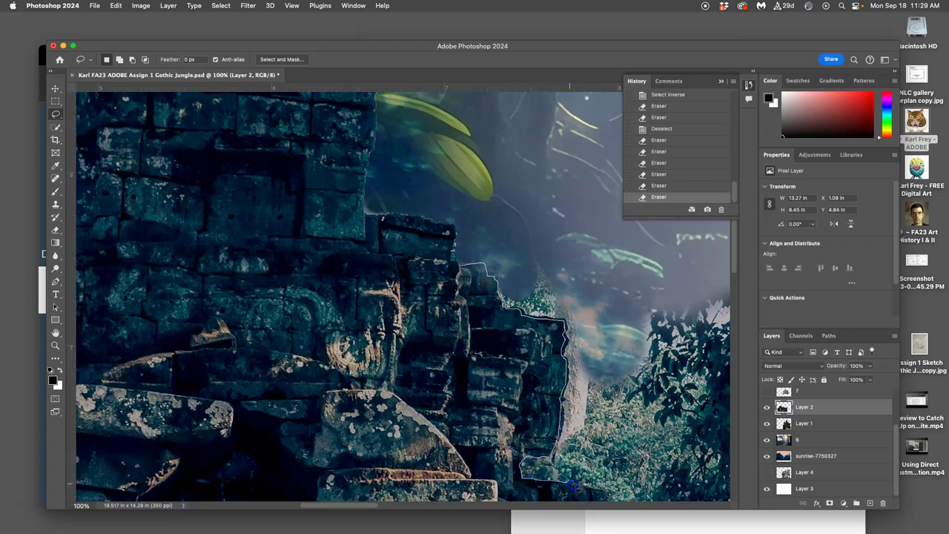
- Lasso the stones along the temple's right edge and delete them
mouse_move(607, 490)
left_mouse_down()
mouse_move(652, 399)
mouse_move(643, 258)
left_mouse_up()
left_click_drag(505, 201, 504, 201)
key("Delete")
- Undo the cut and drop the selection, keeping the right-side stones intact
left_click_drag(502, 240, 504, 242)
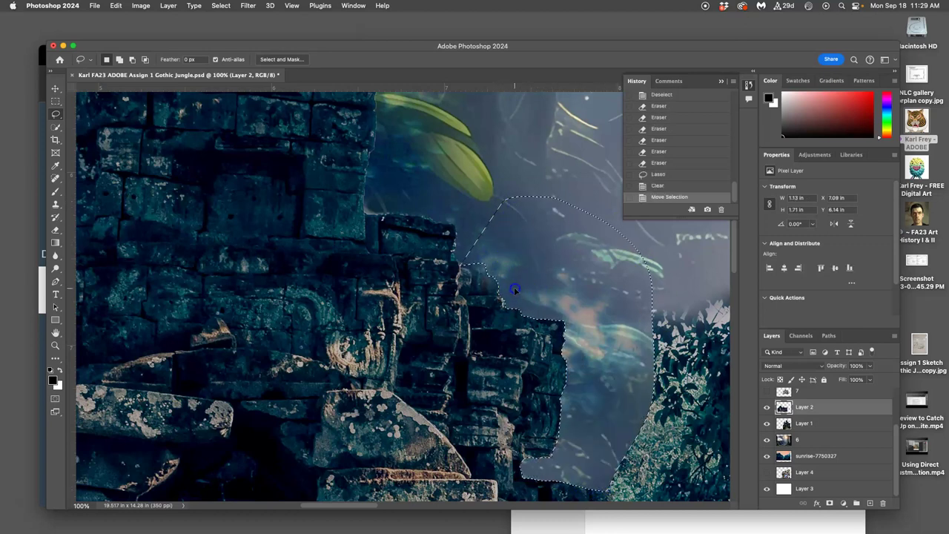
left_click(598, 226)
key("super+z")
scroll(596, 223, "down", 5)
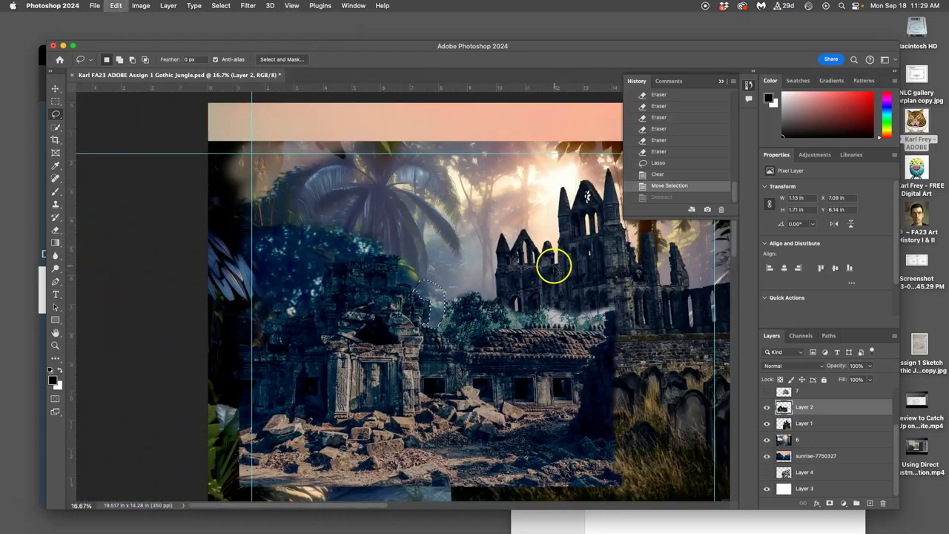
key("super+z")
key("super+z")
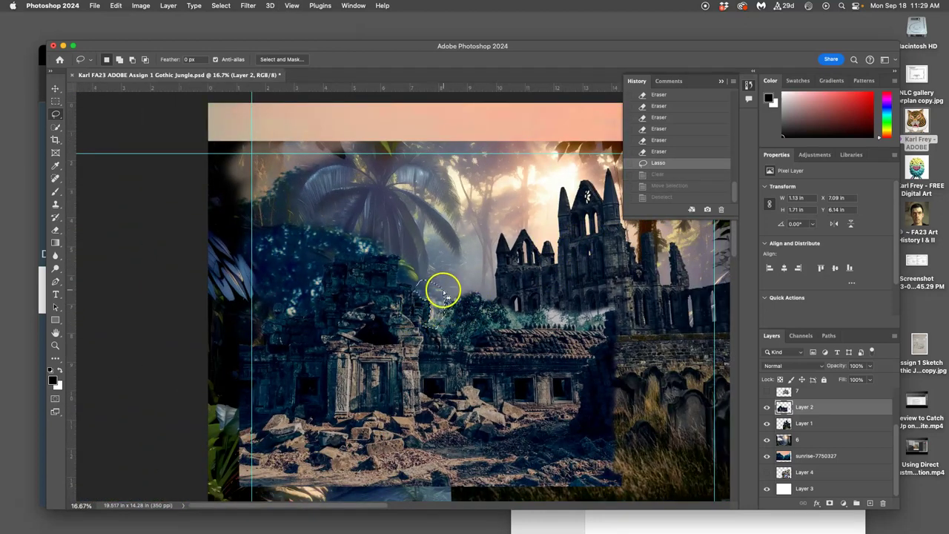
key("super+d")
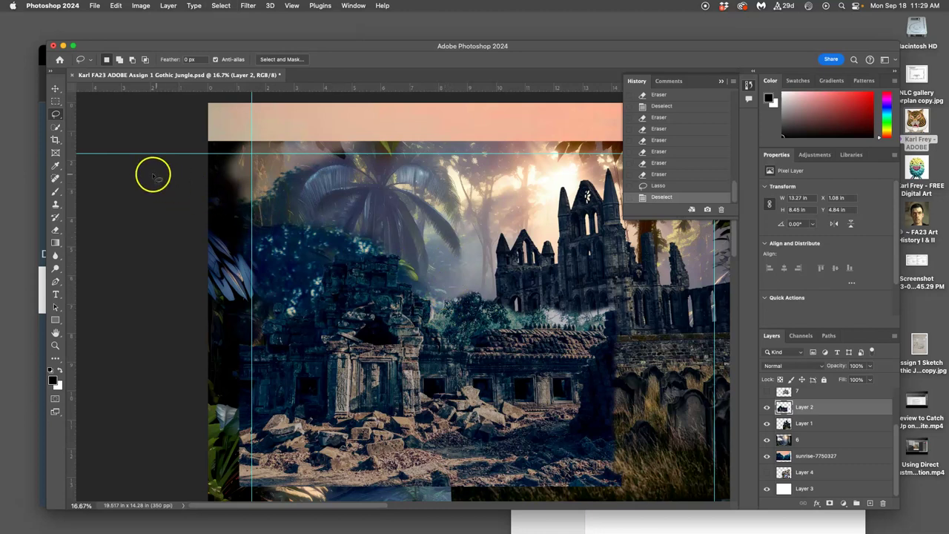
- Set the Eraser to a 284 px brush at 64% opacity
left_click(55, 230)
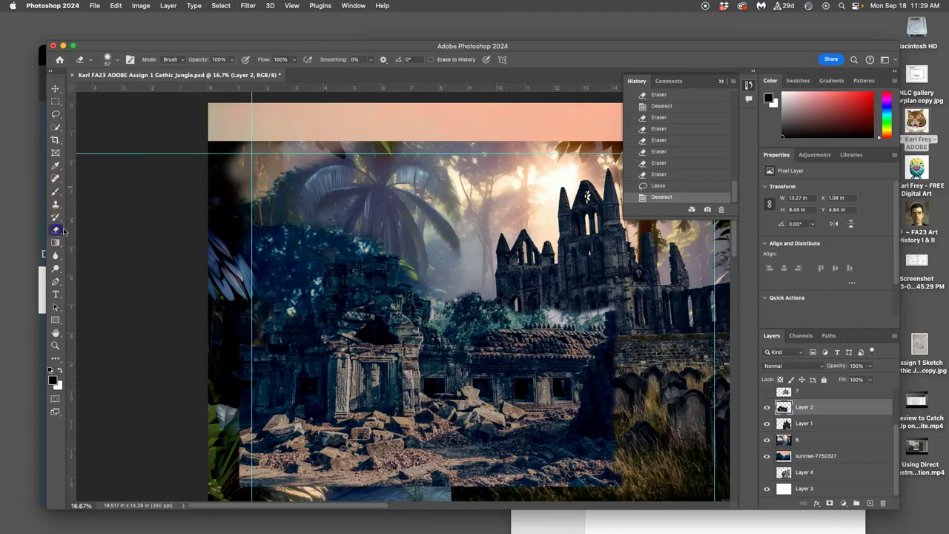
left_click(117, 60)
left_click_drag(134, 88, 141, 90)
left_click(232, 60)
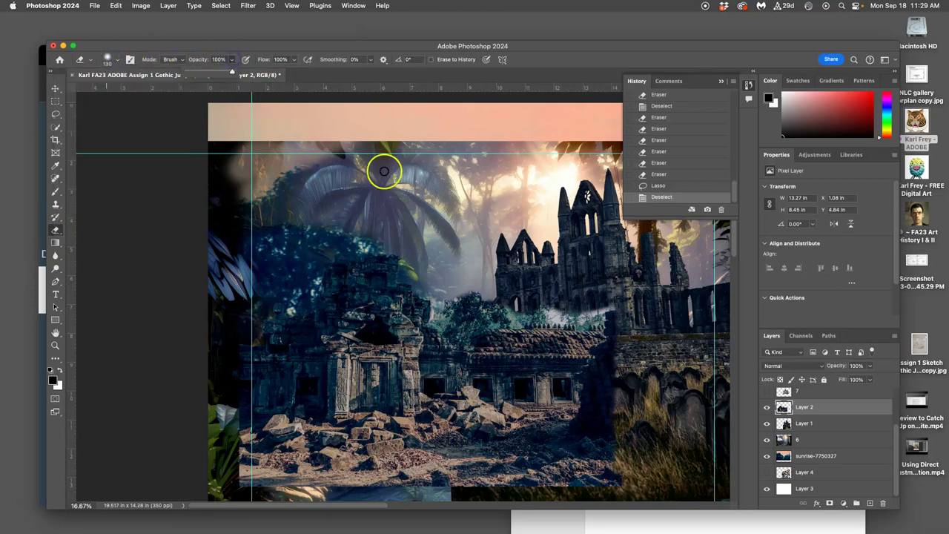
left_click(219, 60)
left_click(232, 60)
left_click_drag(235, 73, 216, 72)
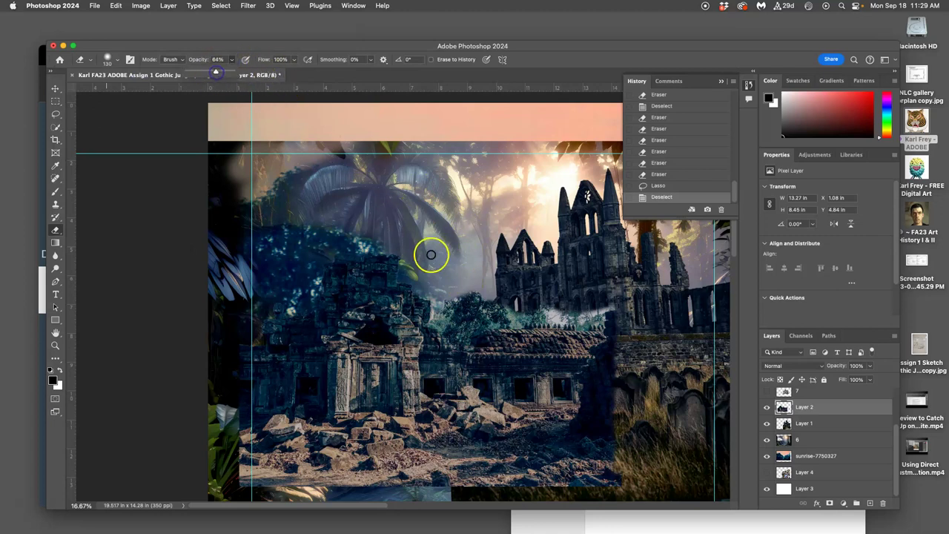
left_click(119, 60)
left_click_drag(141, 88, 150, 89)
left_click(454, 295)
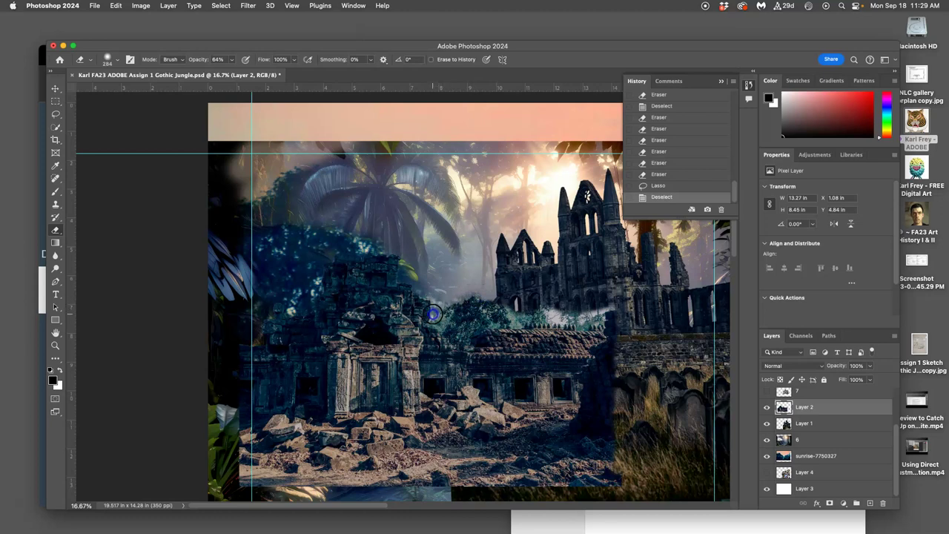
- Fade the temple's top edge into the jungle, below the church and under the palm tree
left_click(439, 311)
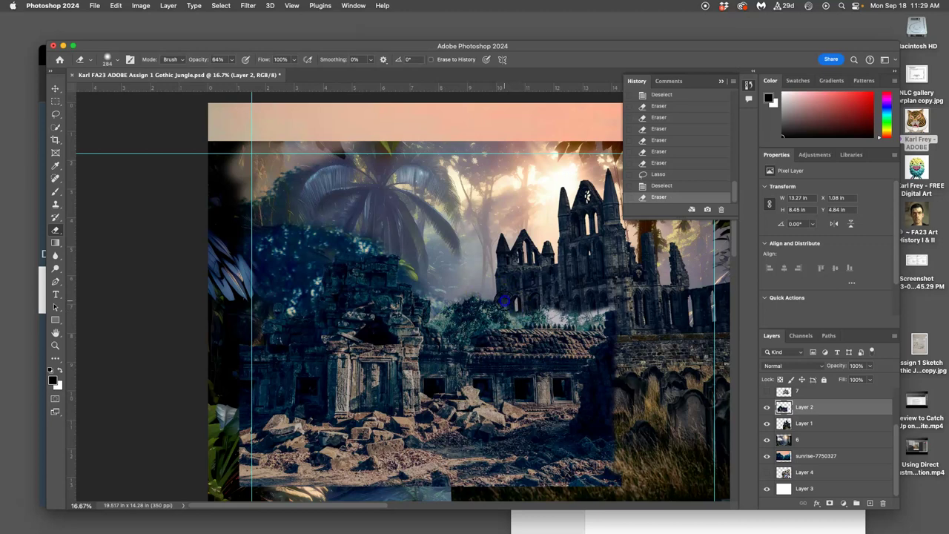
mouse_move(450, 304)
left_mouse_down()
mouse_move(492, 309)
mouse_move(507, 318)
mouse_move(551, 310)
left_mouse_up()
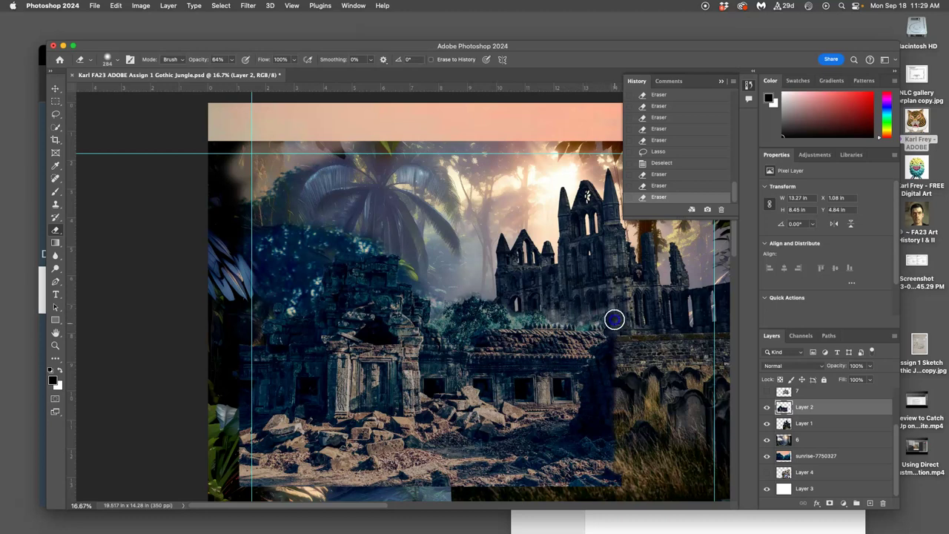
left_click_drag(576, 312, 536, 309)
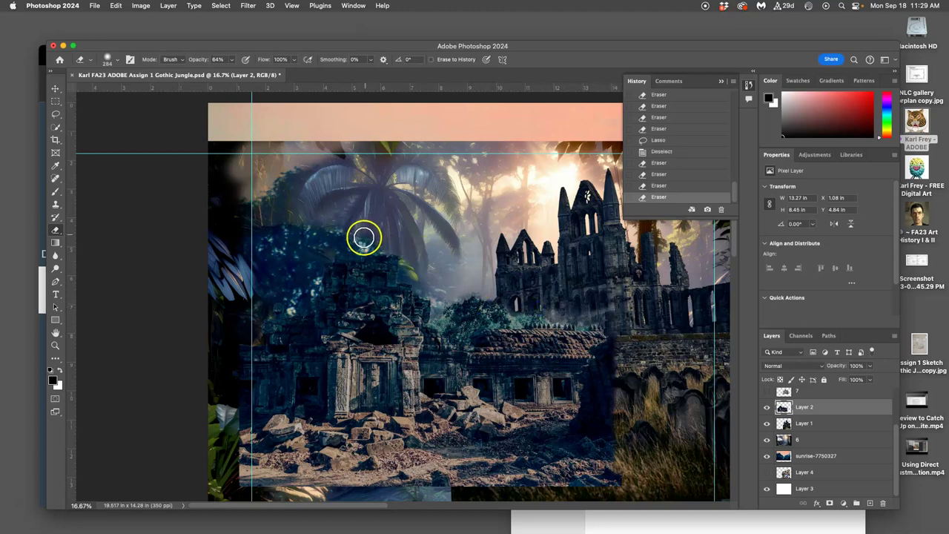
left_click_drag(337, 226, 319, 244)
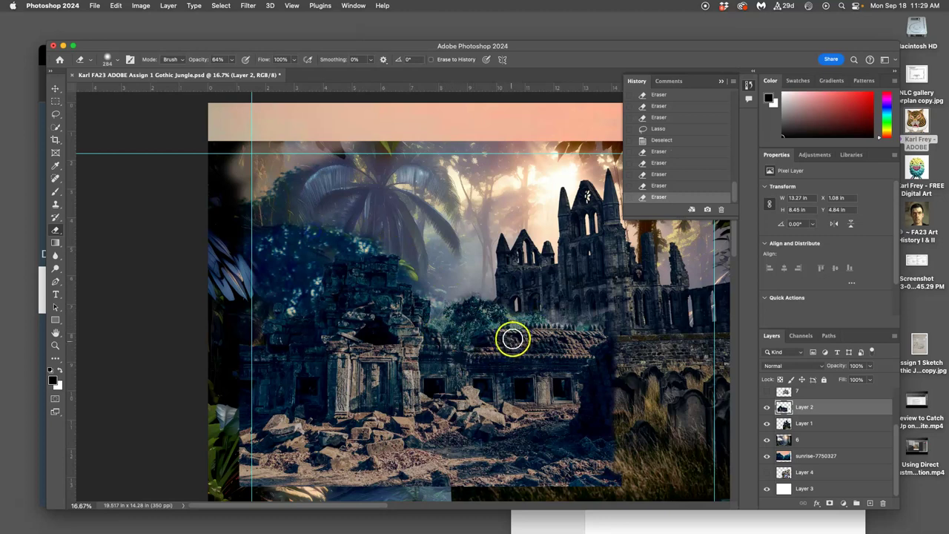
scroll(517, 336, "up", 3)
mouse_move(532, 322)
left_mouse_down()
mouse_move(464, 214)
mouse_move(404, 203)
mouse_move(371, 215)
left_mouse_up()
- Lasso the trees between the temple roof and the church, then open Image > Adjustments
left_click(55, 114)
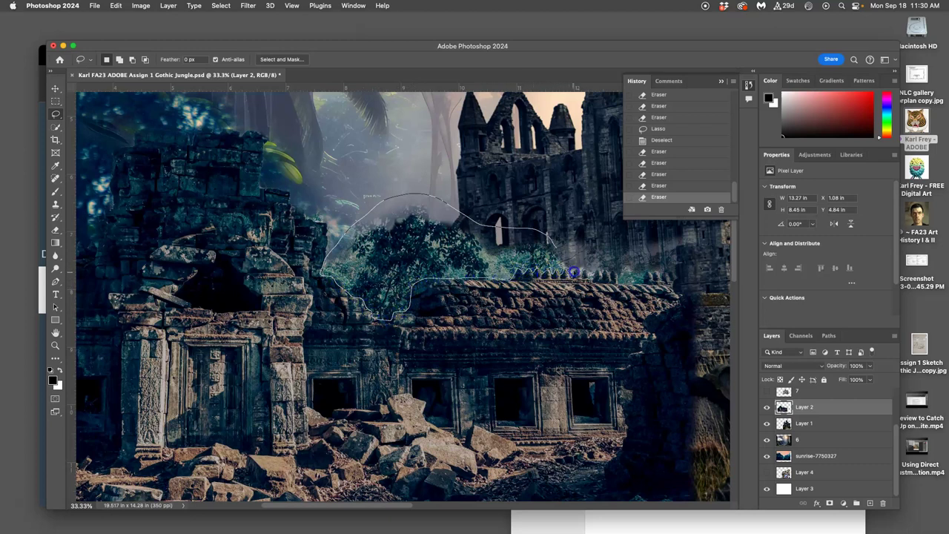
left_click_drag(563, 239, 563, 240)
left_click(141, 5)
mouse_move(152, 34)
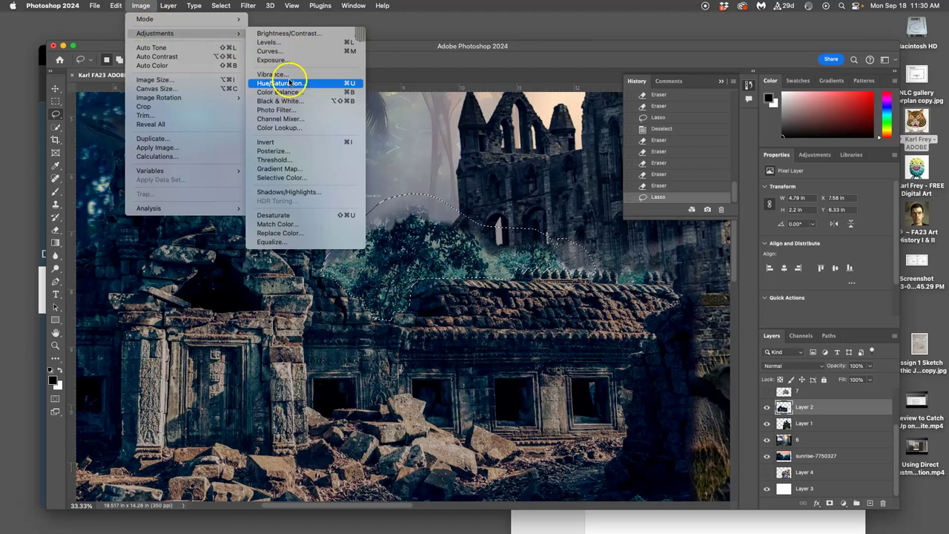
- Apply Levels to the selected foliage with input 9/1.51/255 and output 3–177
left_click(270, 41)
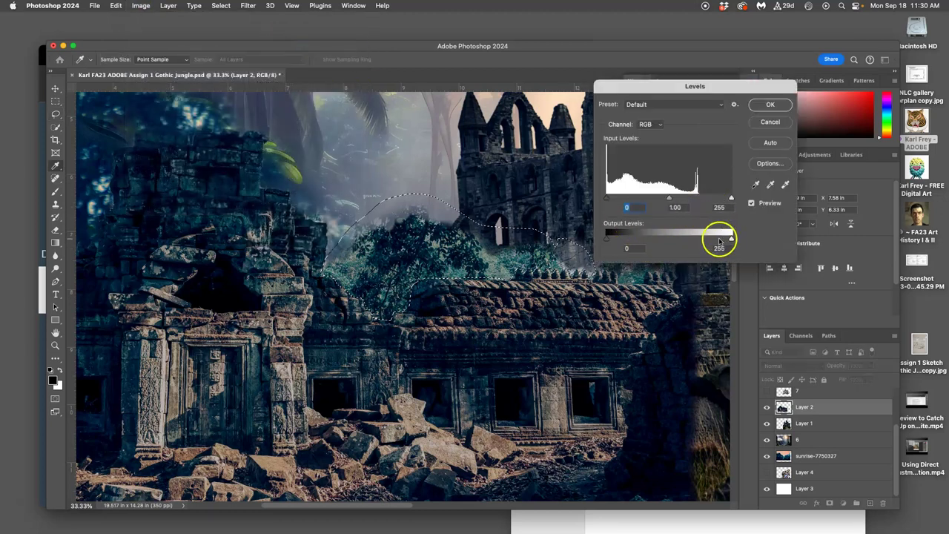
left_click_drag(730, 238, 697, 237)
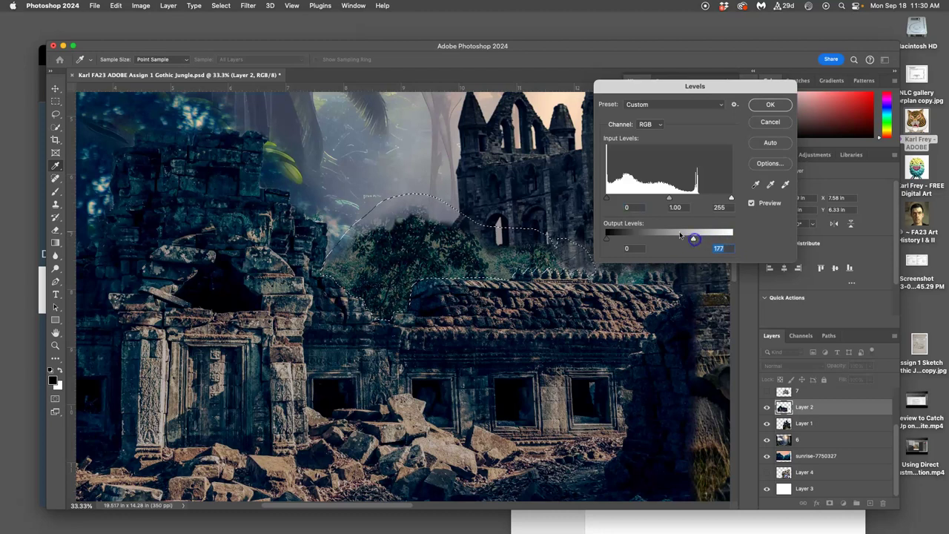
left_click_drag(608, 201, 618, 200)
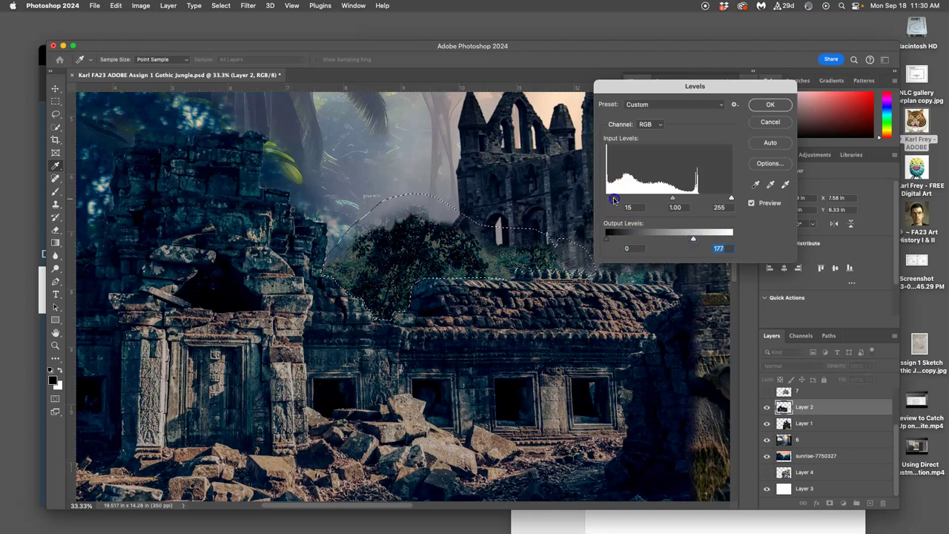
left_click_drag(608, 238, 609, 237)
left_click_drag(731, 198, 663, 206)
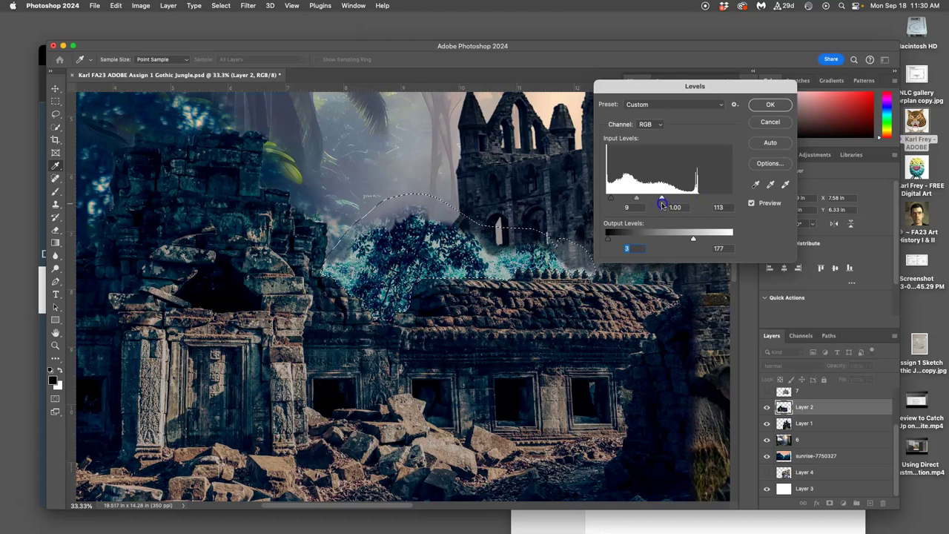
left_click_drag(663, 206, 745, 201)
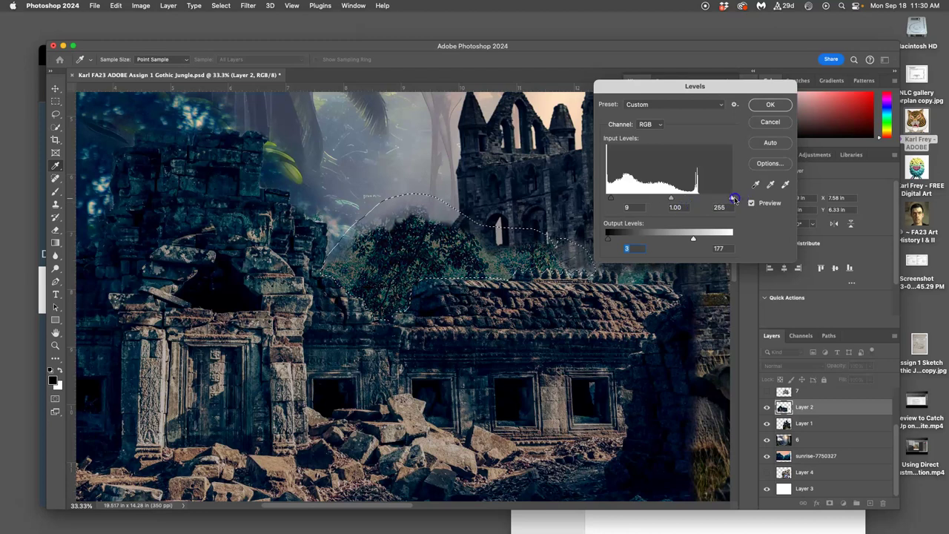
left_click_drag(671, 199, 652, 197)
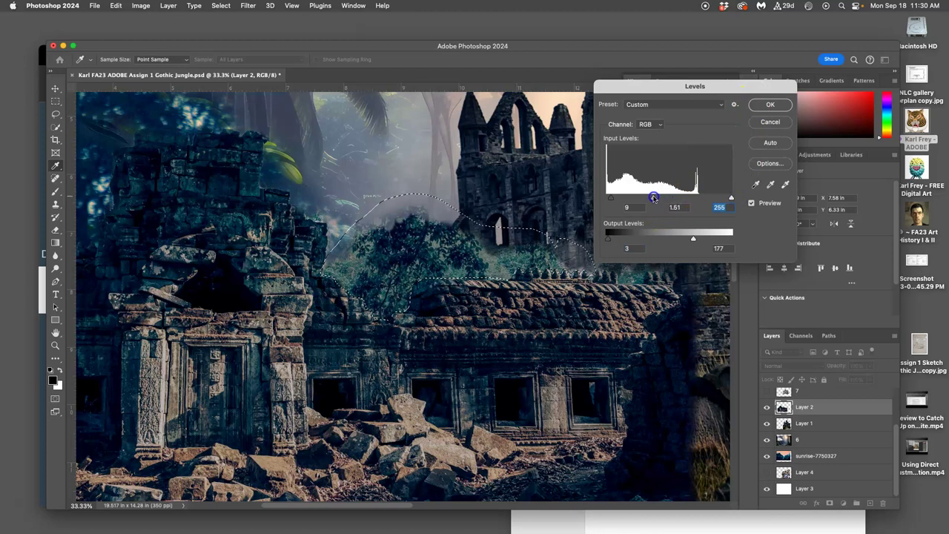
left_click(771, 105)
- Apply Color Balance to the foliage, reducing midtone magenta and shifting shadows toward red and yellow
left_click(141, 5)
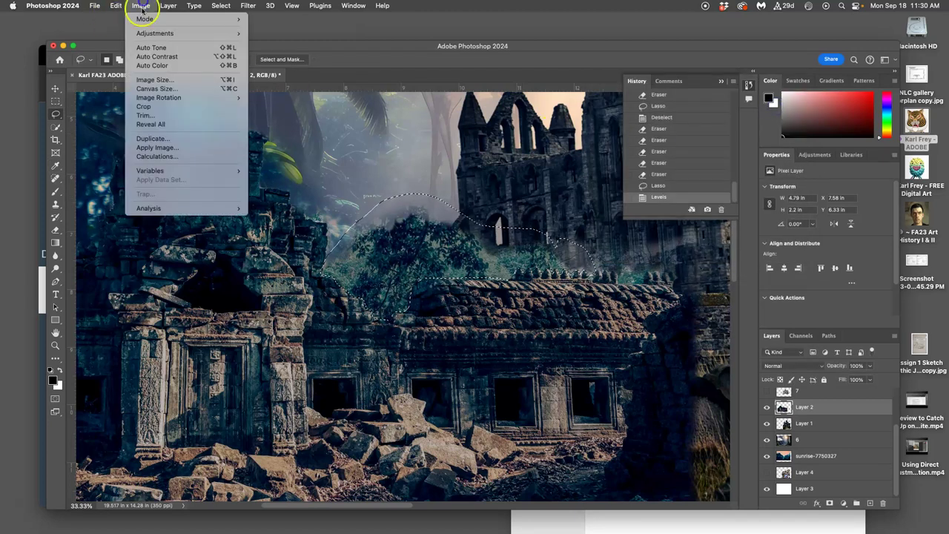
mouse_move(148, 33)
left_click(264, 94)
left_click_drag(648, 303, 649, 305)
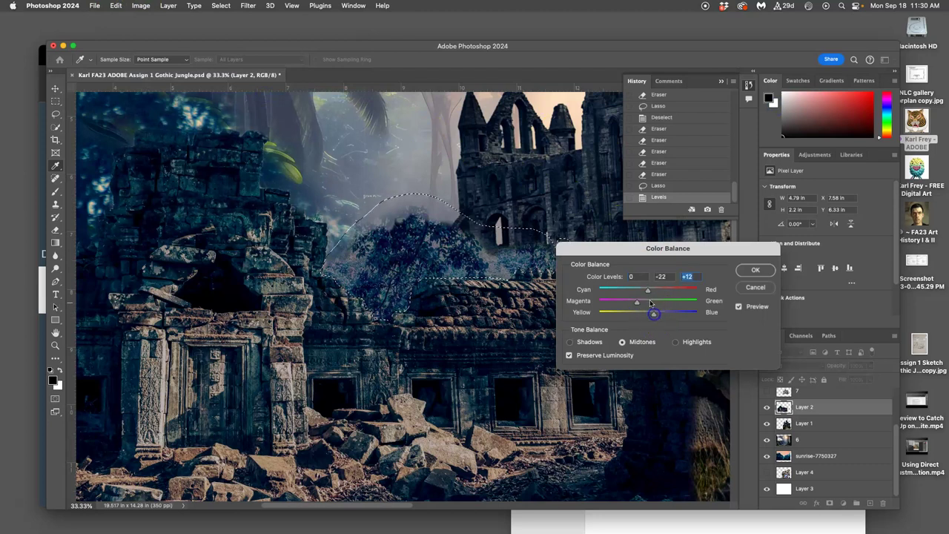
left_click_drag(639, 303, 645, 302)
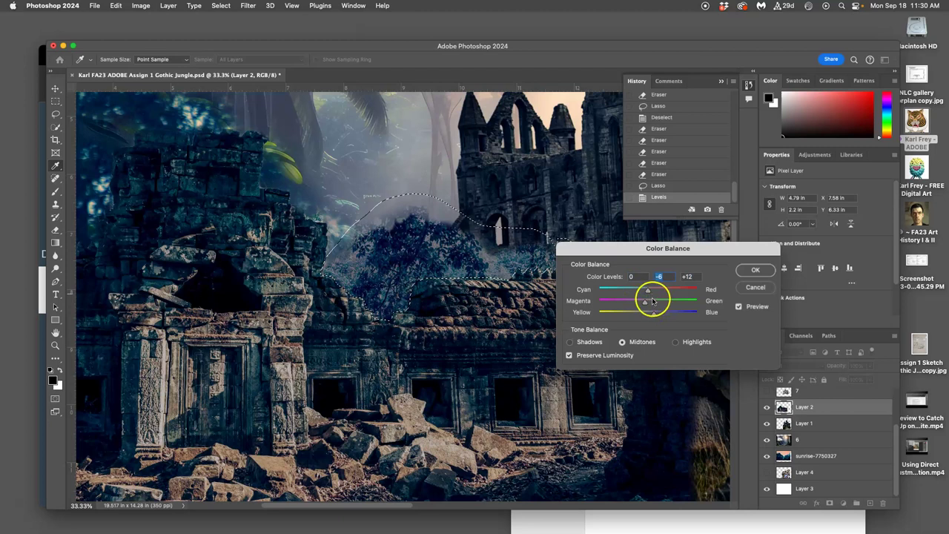
left_click(570, 342)
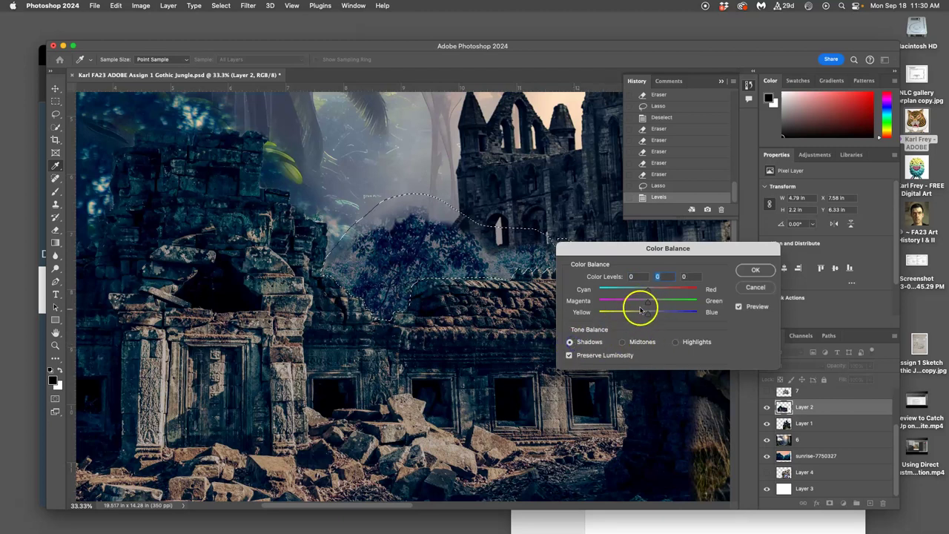
left_click_drag(643, 313, 649, 291)
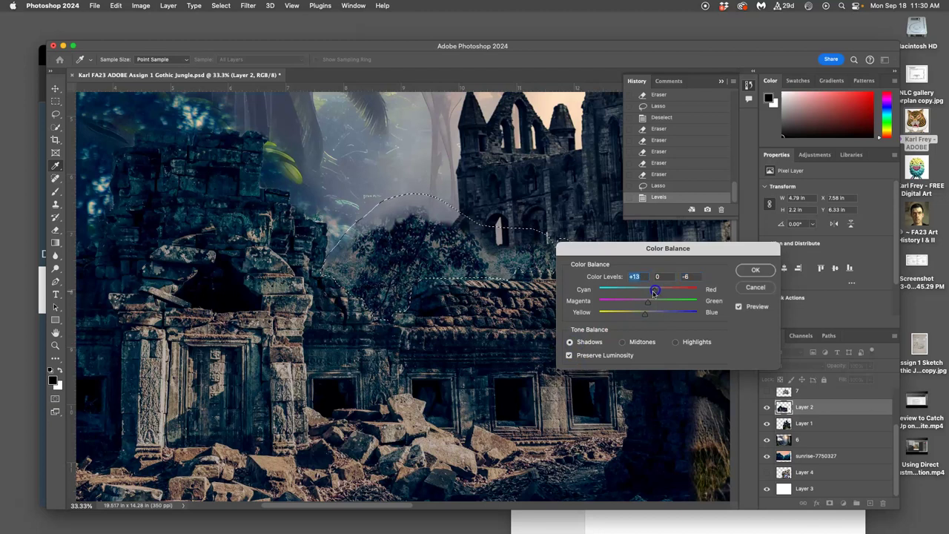
left_click(675, 342)
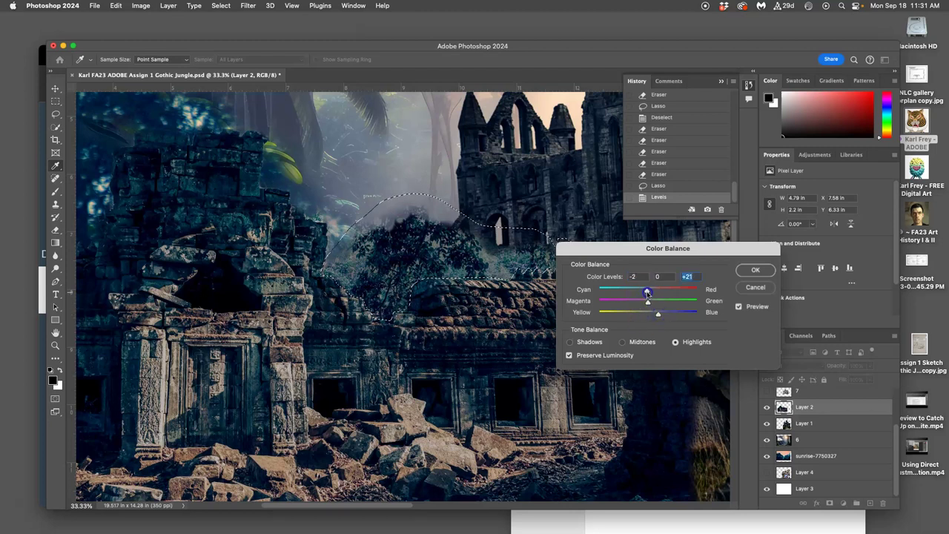
left_click(751, 271)
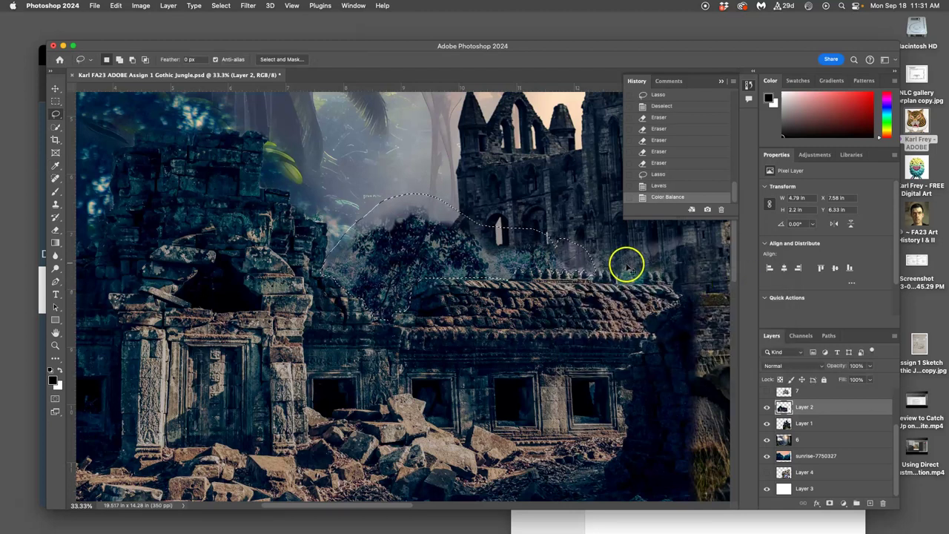
- Deselect, compare before and after in History, then restore the Color Balance state and foliage selection
key("super+d")
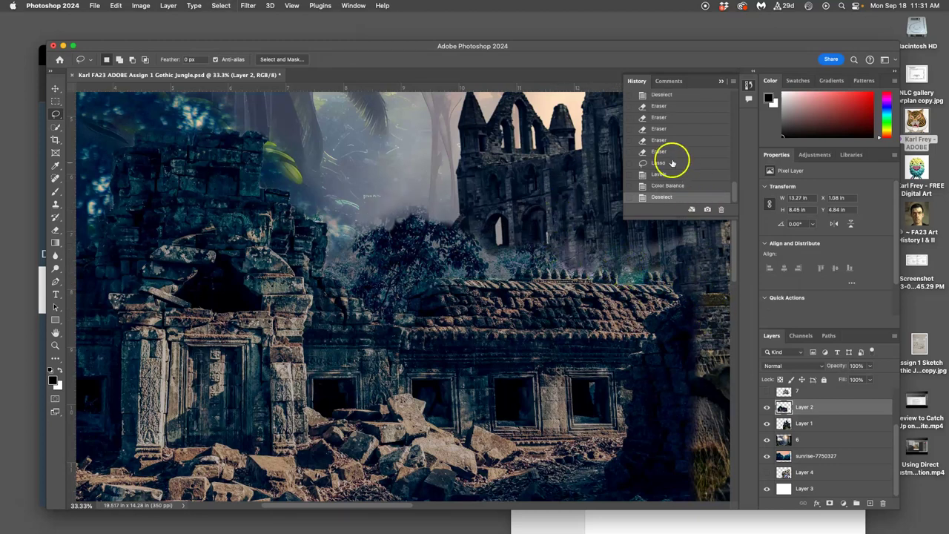
left_click(660, 163)
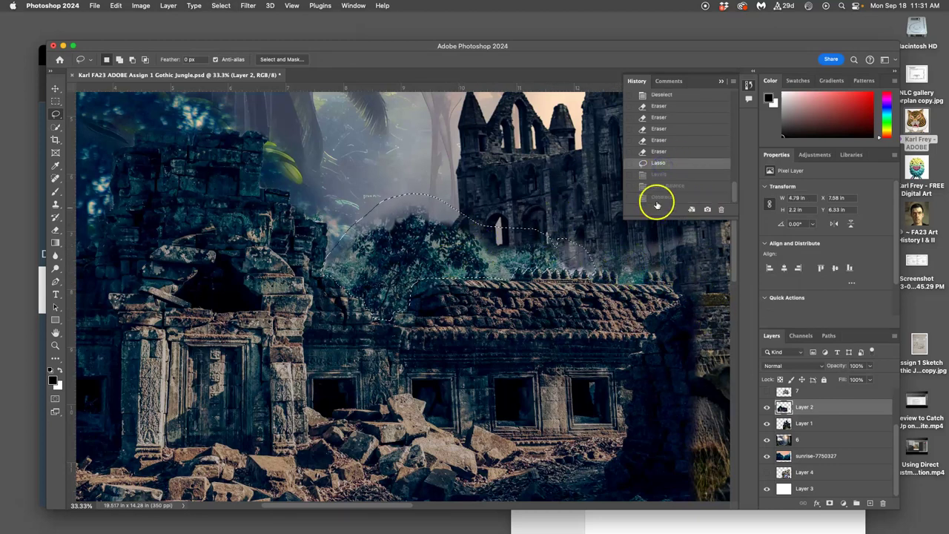
left_click(662, 198)
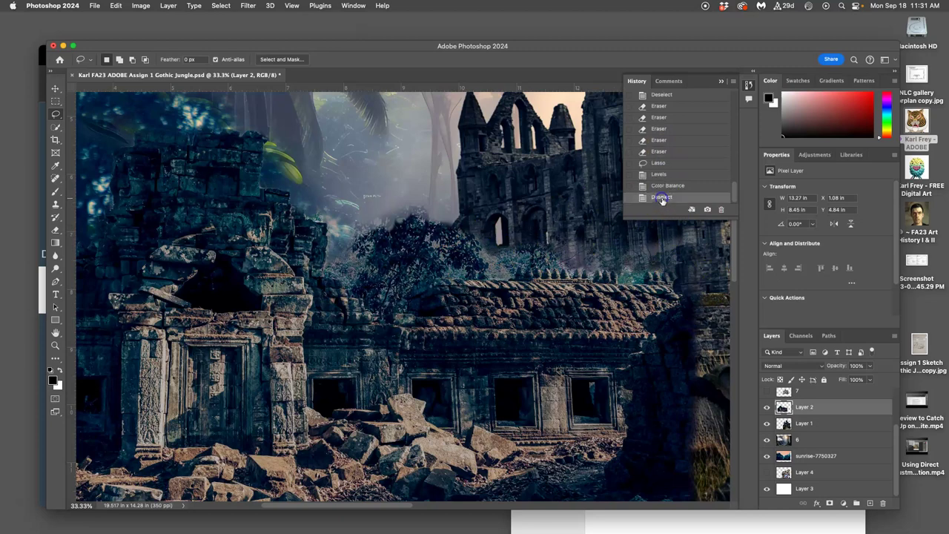
key("super+minus")
key("super+minus")
key("super+plus")
key("super+plus")
key("super+plus")
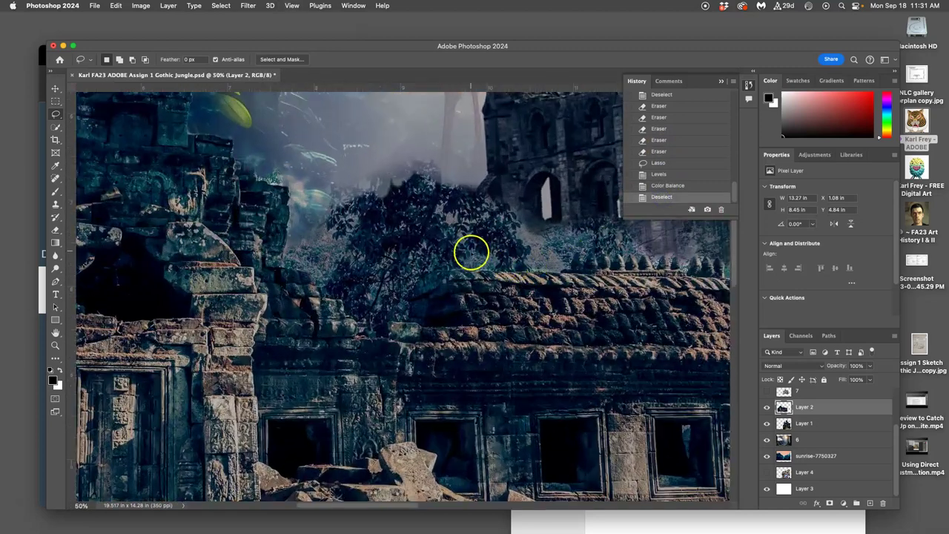
left_click_drag(481, 240, 403, 282)
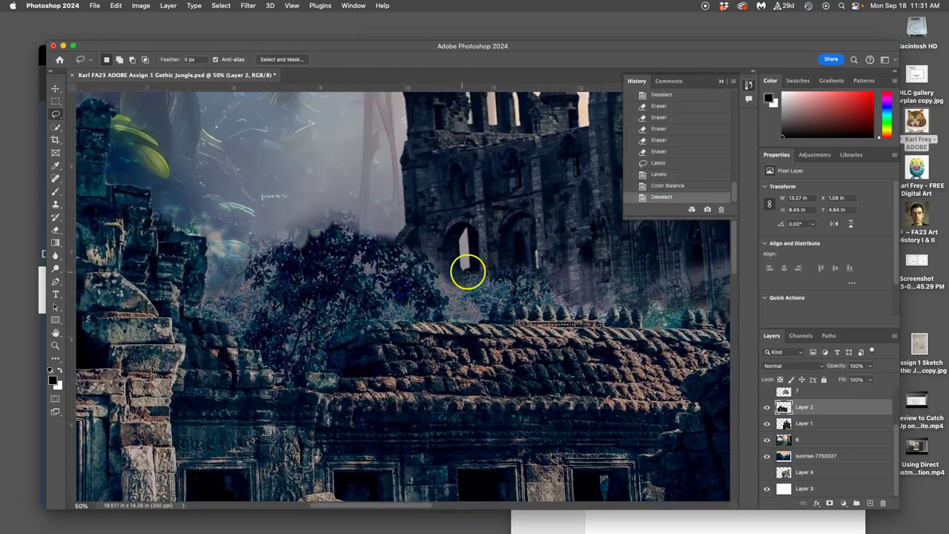
left_click(657, 186)
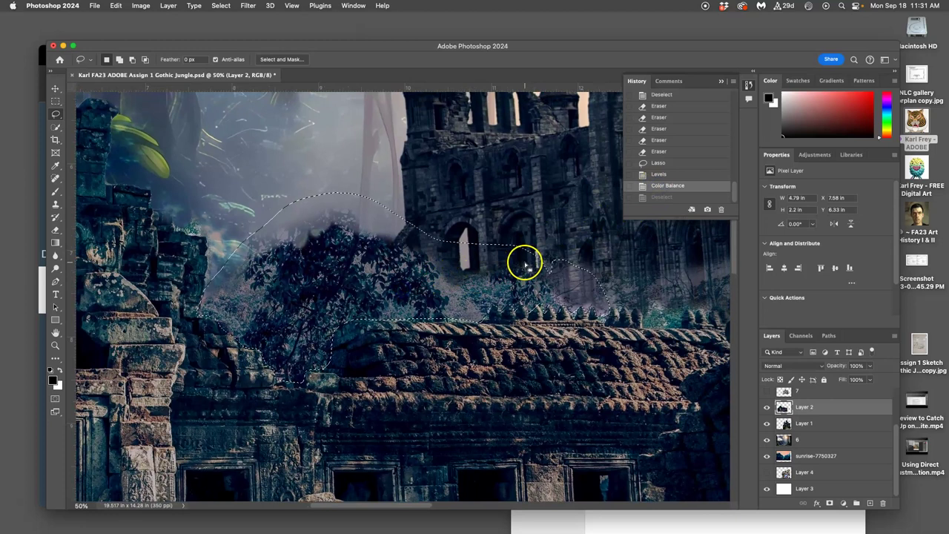
- Copy the selected foliage onto new Layer 7 and move it up and to the left
key("super+j")
key("super+minus")
key("super+minus")
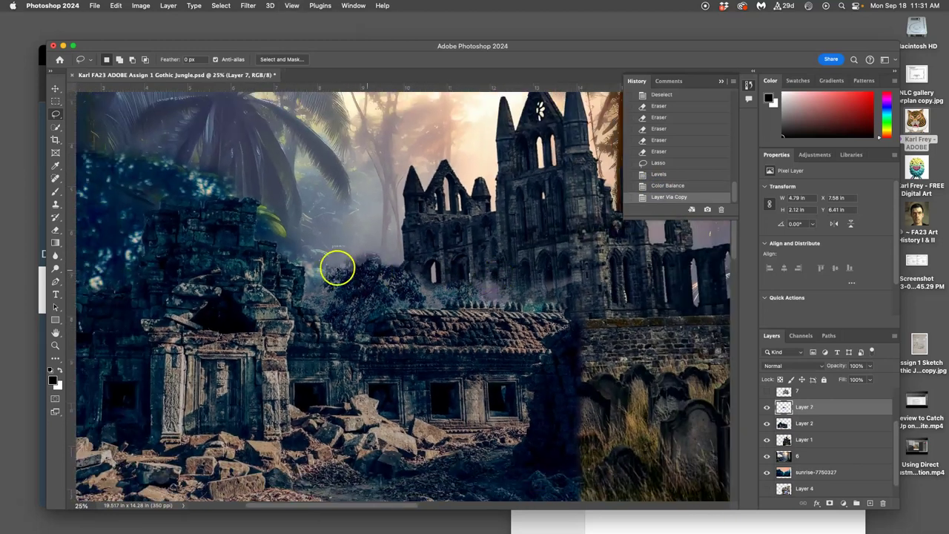
left_click(56, 89)
left_click_drag(375, 275, 144, 202)
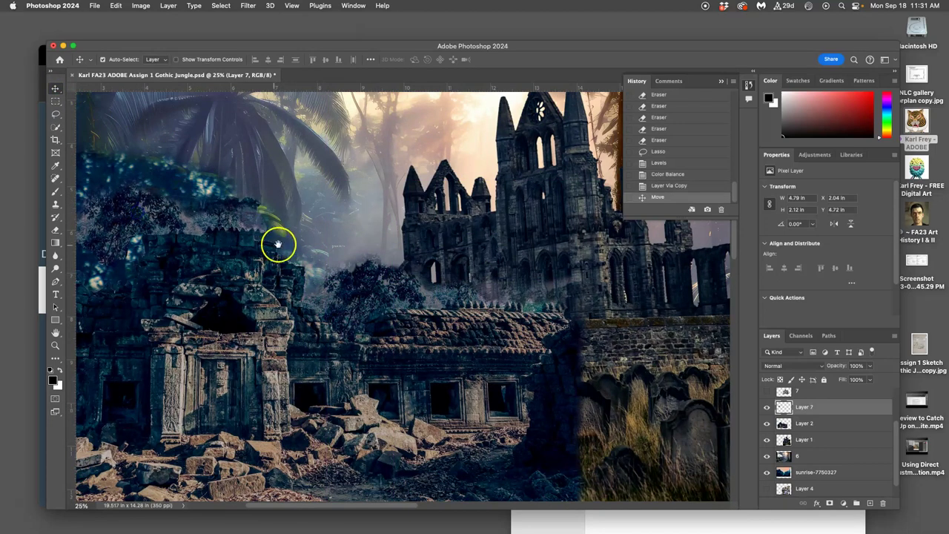
scroll(284, 239, "left", 5)
left_click_drag(271, 212, 235, 249)
- Enlarge and flip Layer 7 horizontally, place it below Layer 2 over the upper-left ruins
key("super+t")
left_click_drag(355, 205, 457, 318)
key("super+minus")
key("super+minus")
key("super+minus")
right_click(383, 333)
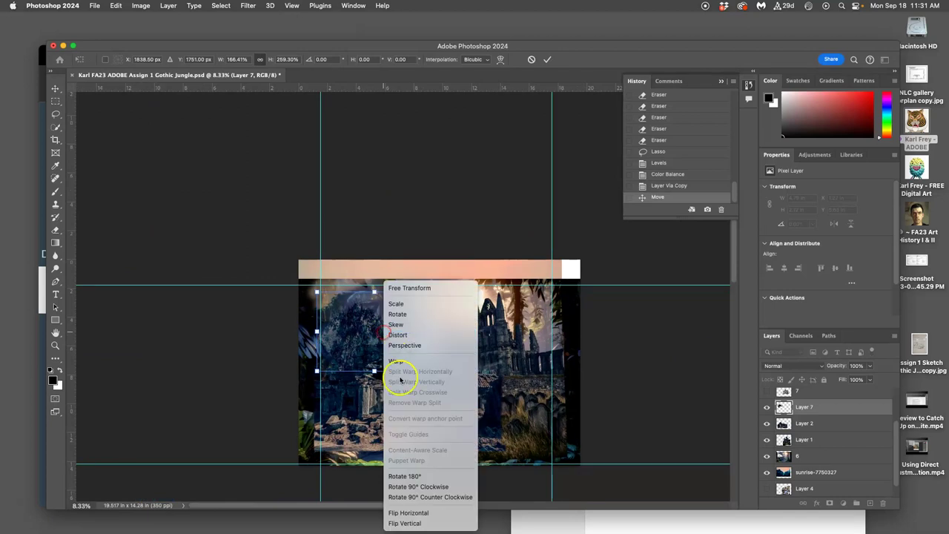
left_click(408, 512)
left_click_drag(803, 408, 801, 433)
left_click_drag(420, 341, 413, 371)
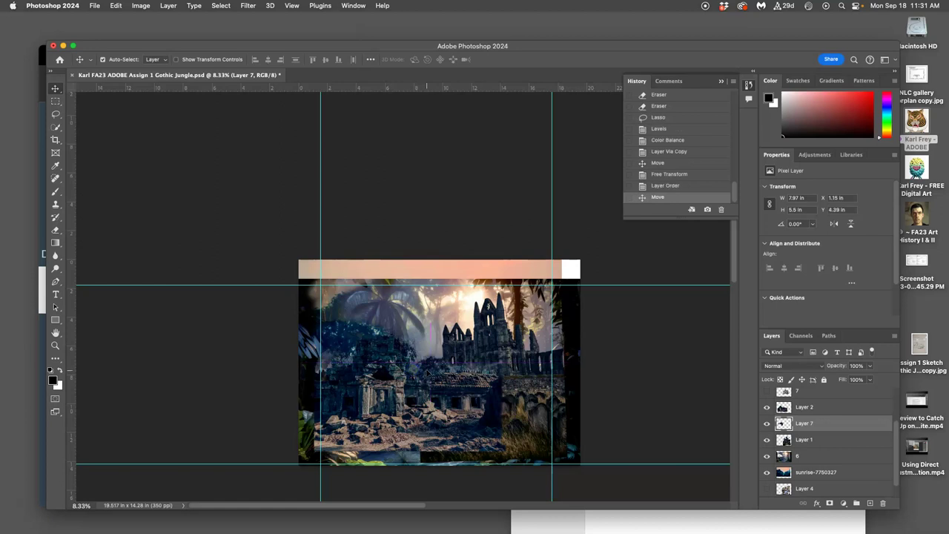
scroll(424, 377, "up", 5)
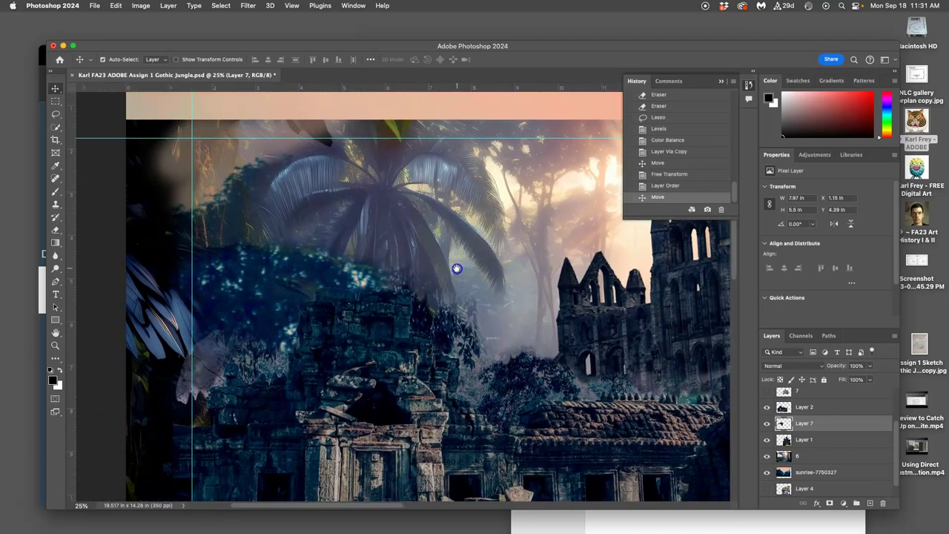
- Distort Layer 7 by pulling its top-right and bottom-right corners outward, then commit
key("super+t")
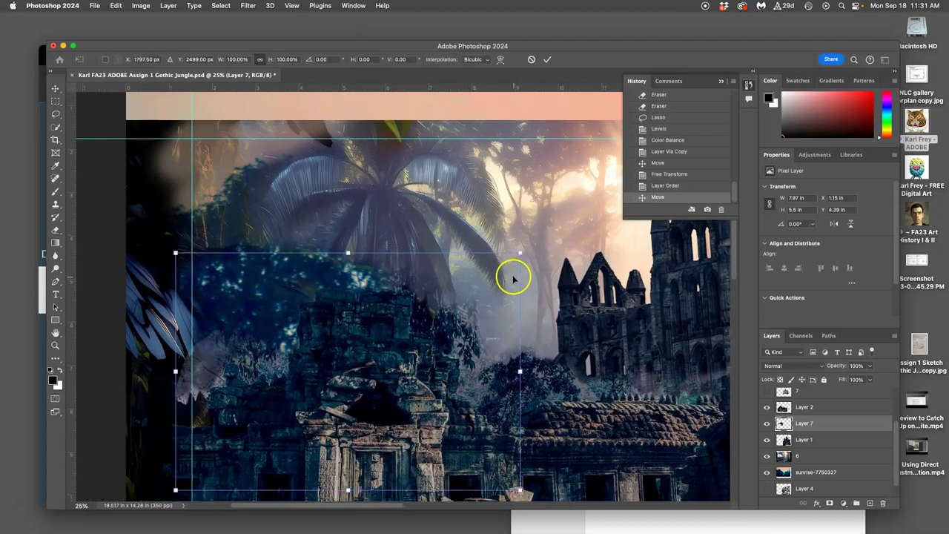
right_click(520, 255)
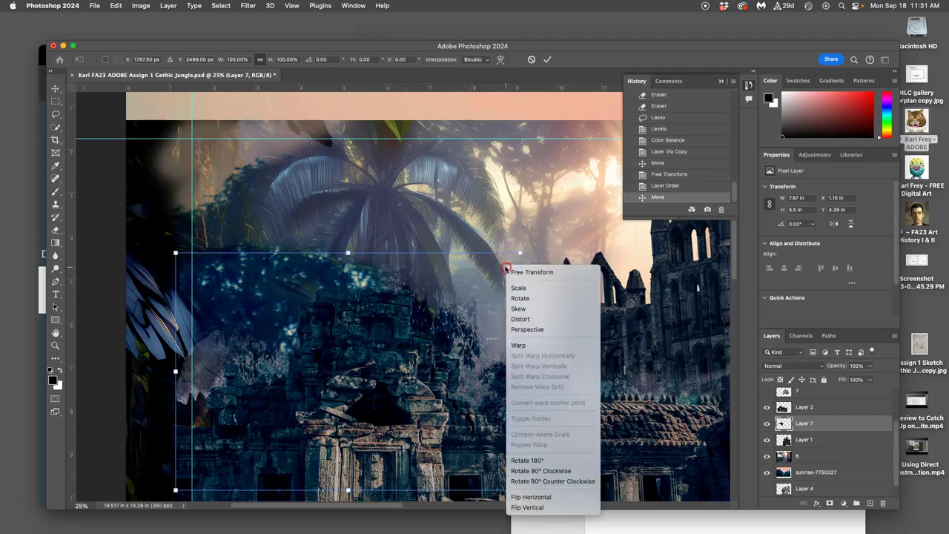
left_click(521, 319)
left_click_drag(519, 254, 544, 270)
left_click_drag(235, 322, 220, 319)
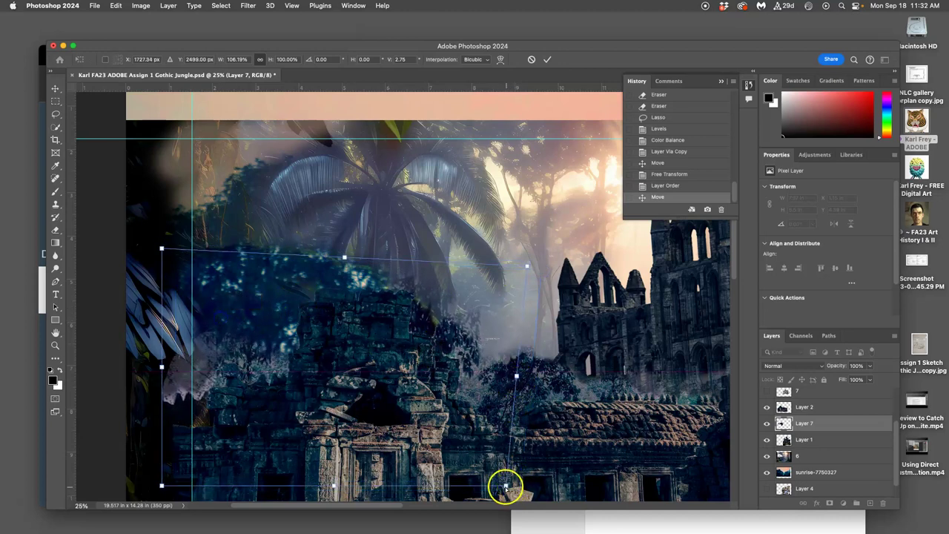
left_click_drag(506, 486, 564, 500)
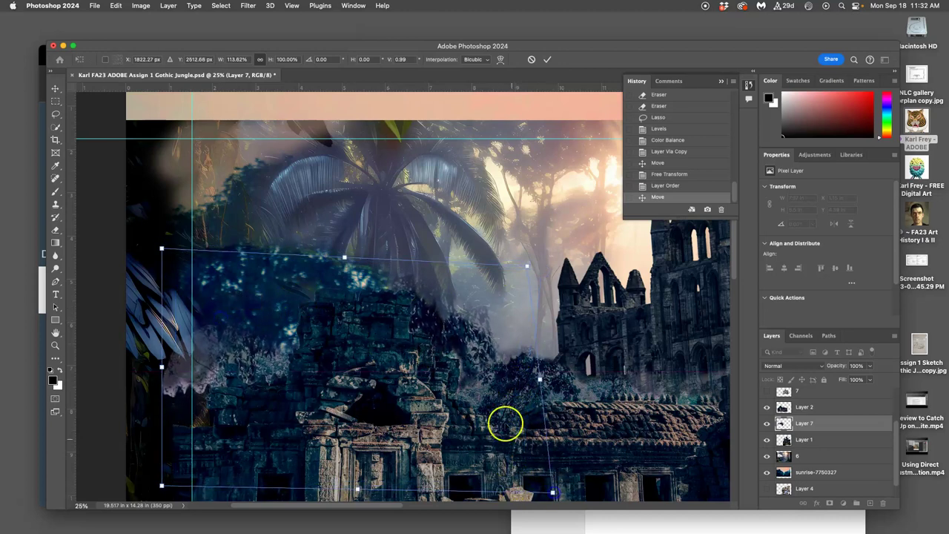
left_click_drag(492, 392, 491, 368)
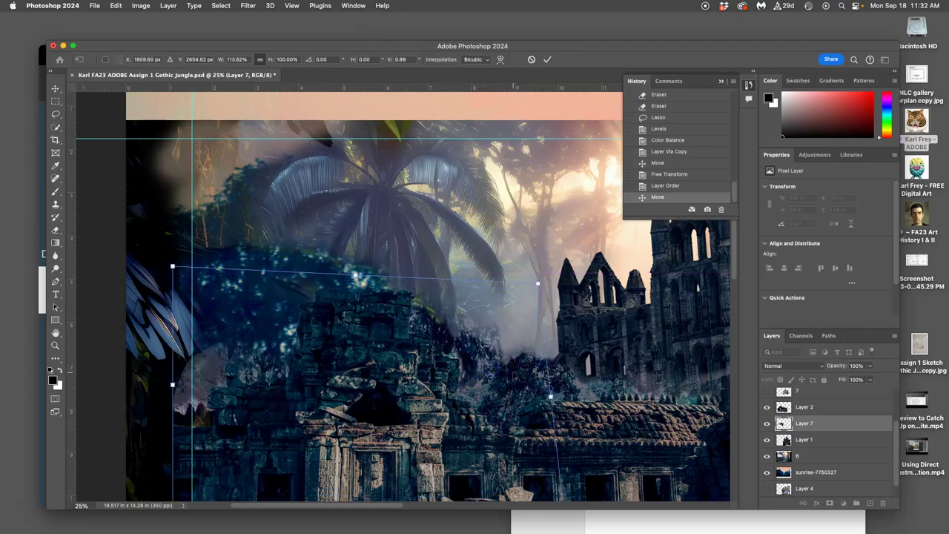
double_click(534, 373)
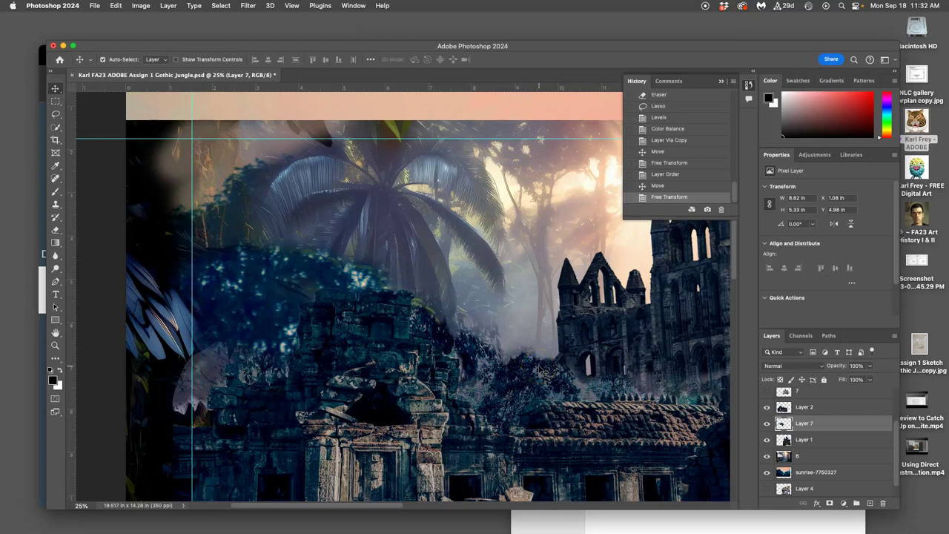
- Nudge Layer 7 upward and erase small bits of foliage at the lower left
mouse_move(436, 334)
left_mouse_down()
mouse_move(440, 320)
mouse_move(450, 328)
left_mouse_up()
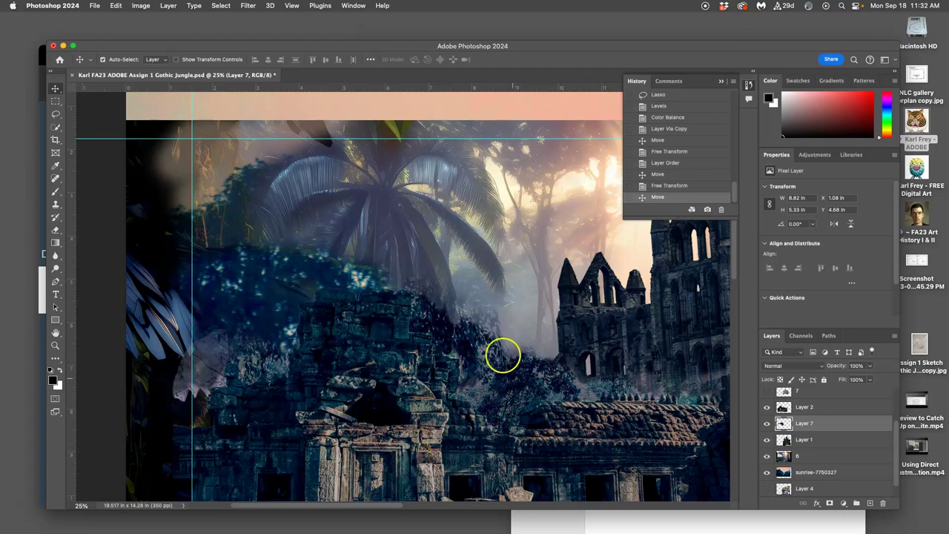
left_click(55, 230)
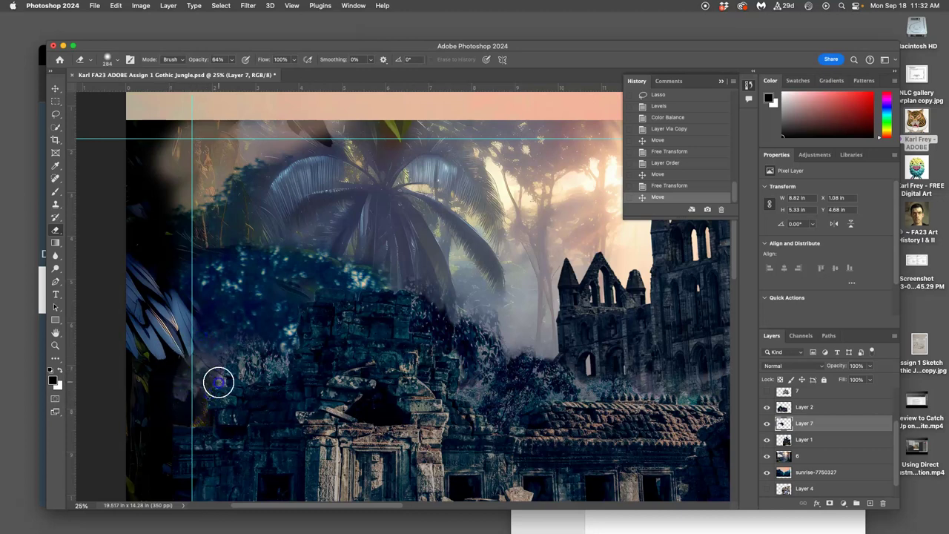
left_click(219, 388)
left_click(208, 320)
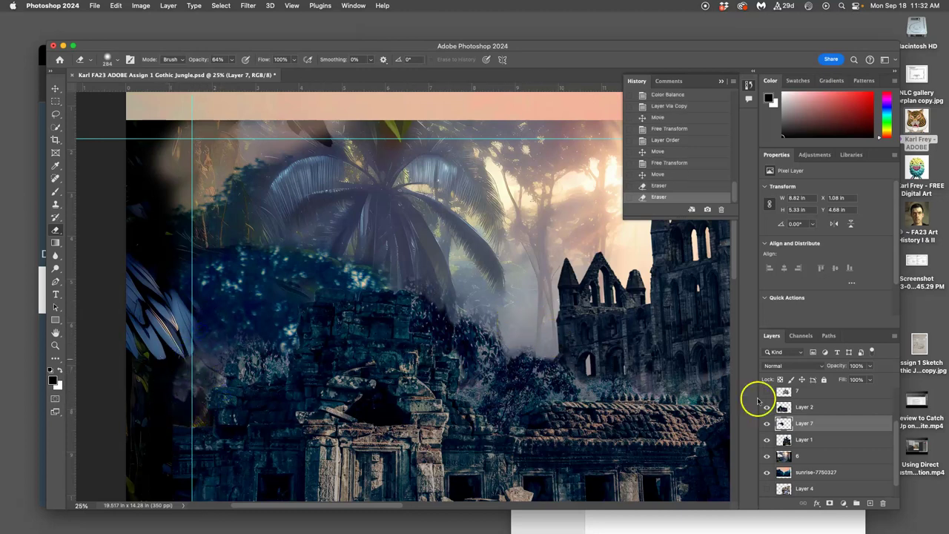
- On Layer 2, compare its visibility and erase patches across the central ruins
left_click(808, 440)
left_click(805, 407)
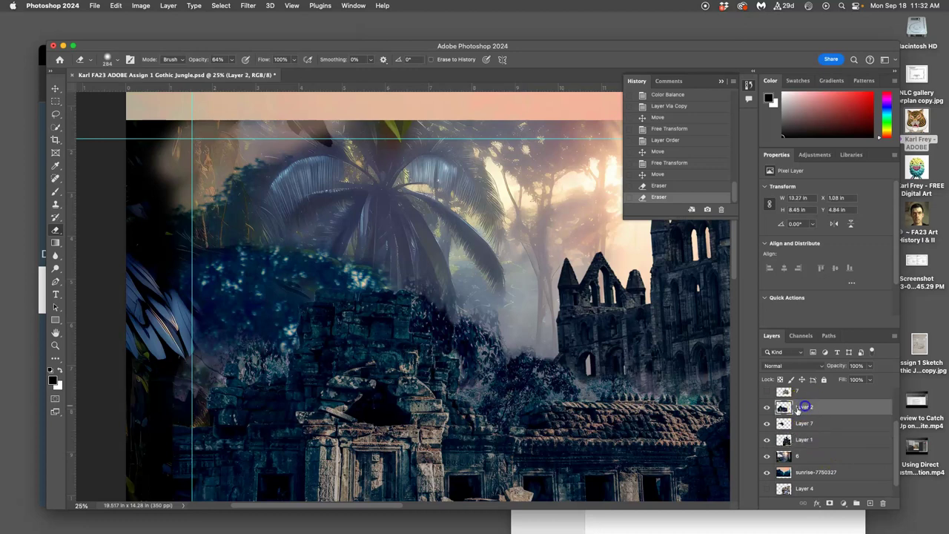
left_click(768, 407)
left_click(767, 407)
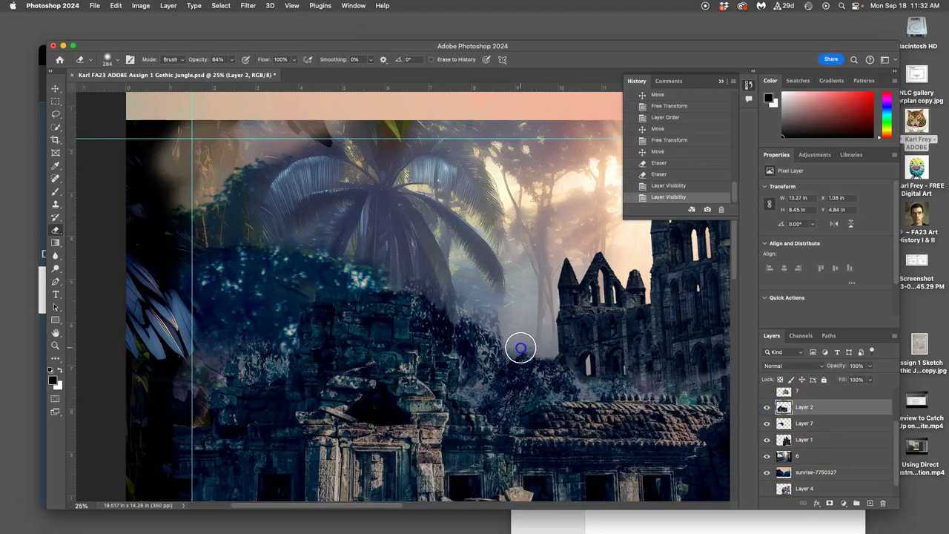
mouse_move(534, 350)
left_mouse_down()
mouse_move(546, 325)
mouse_move(577, 345)
mouse_move(558, 345)
mouse_move(583, 363)
mouse_move(564, 359)
mouse_move(576, 381)
left_mouse_up()
key("super+z")
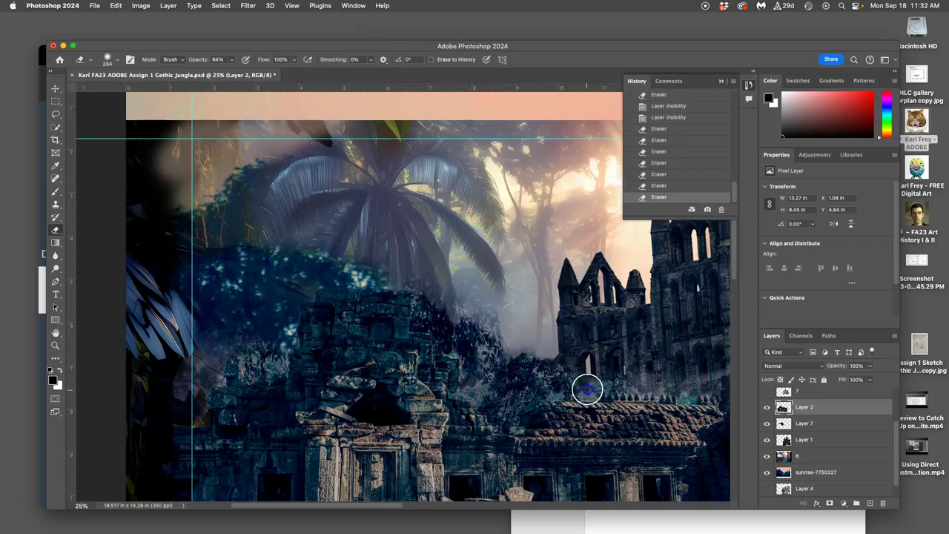
left_click_drag(607, 381, 623, 380)
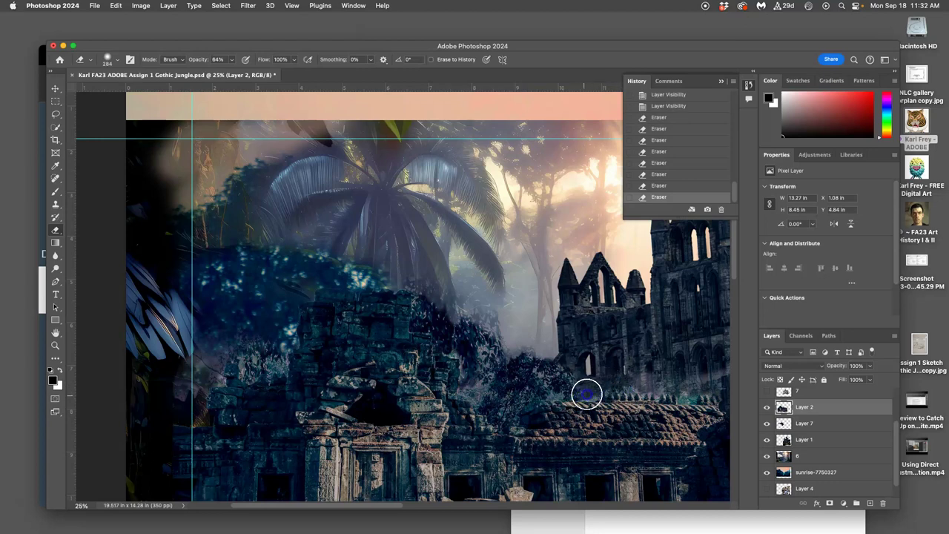
left_click(590, 394)
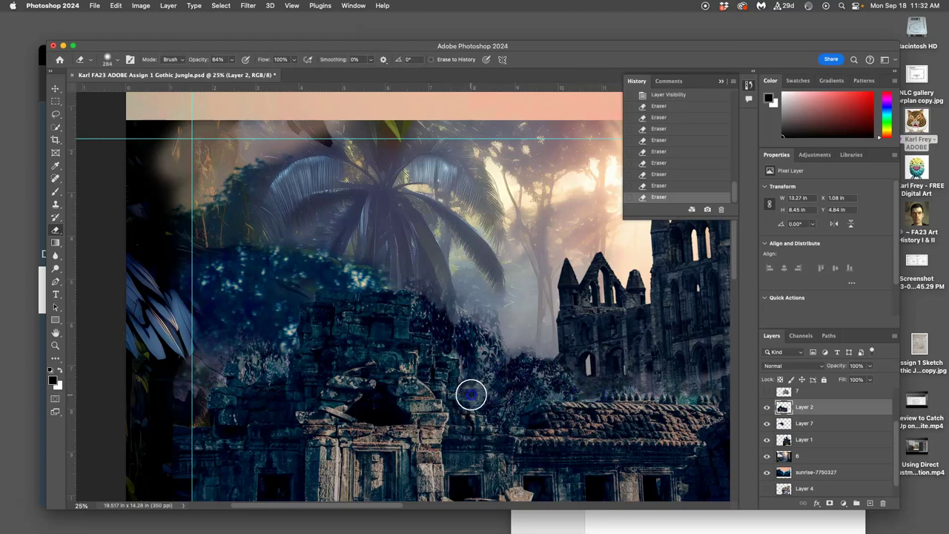
left_click(485, 385)
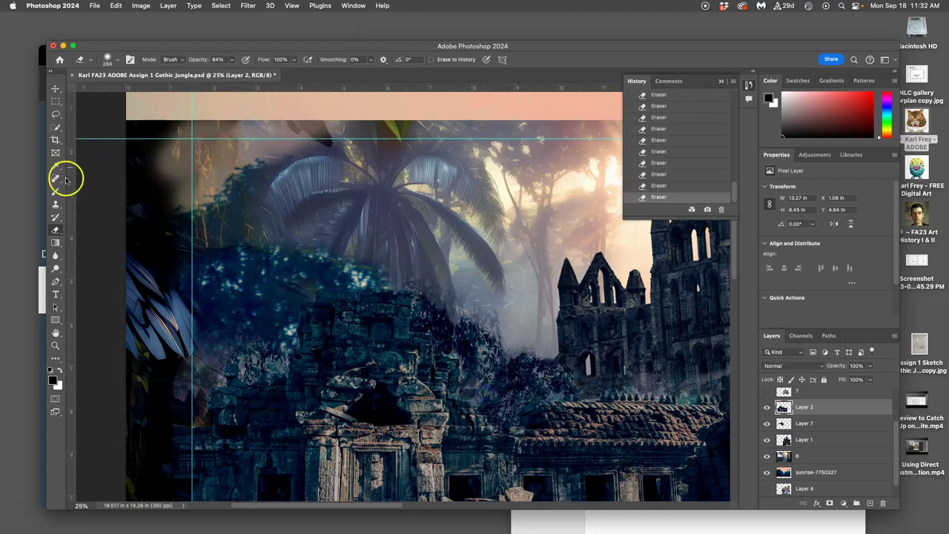
- Select the hazy sky-coloured pixels across Layer 2 with a non-contiguous Magic Wand
left_click(57, 128)
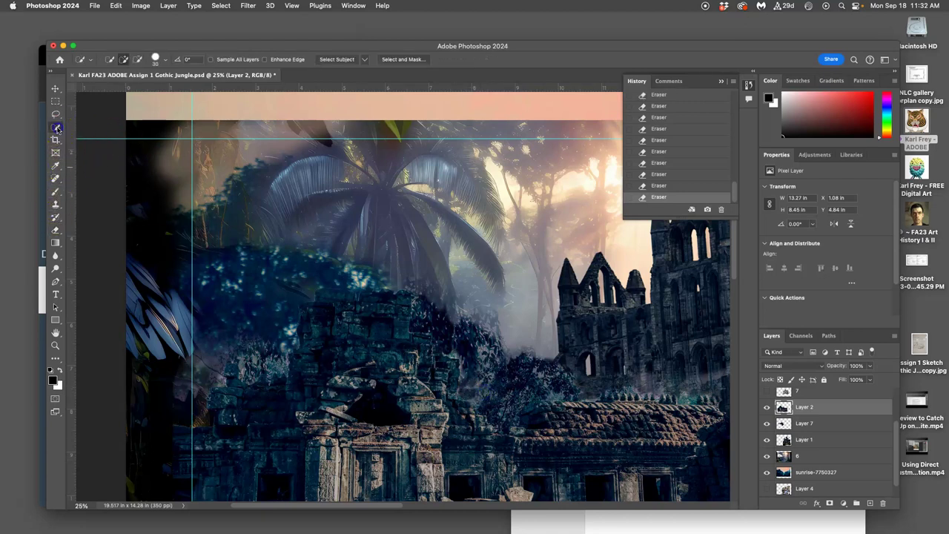
left_click(91, 145)
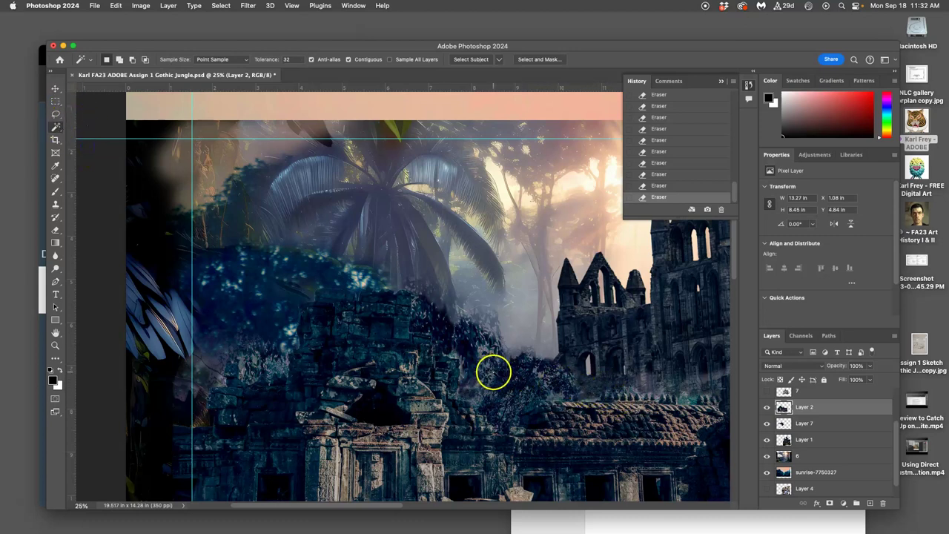
left_click(492, 375)
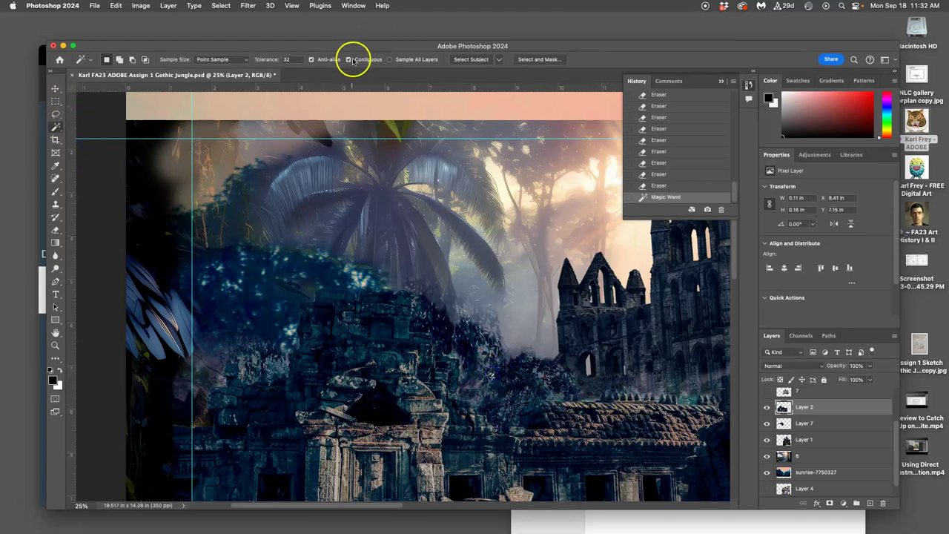
scroll(534, 342, "up", 4)
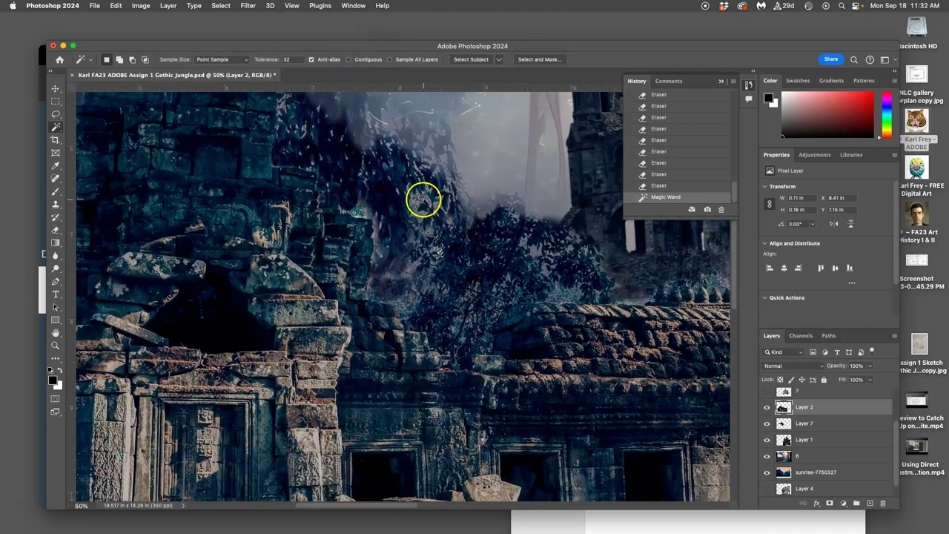
left_click(424, 204)
left_click(429, 239)
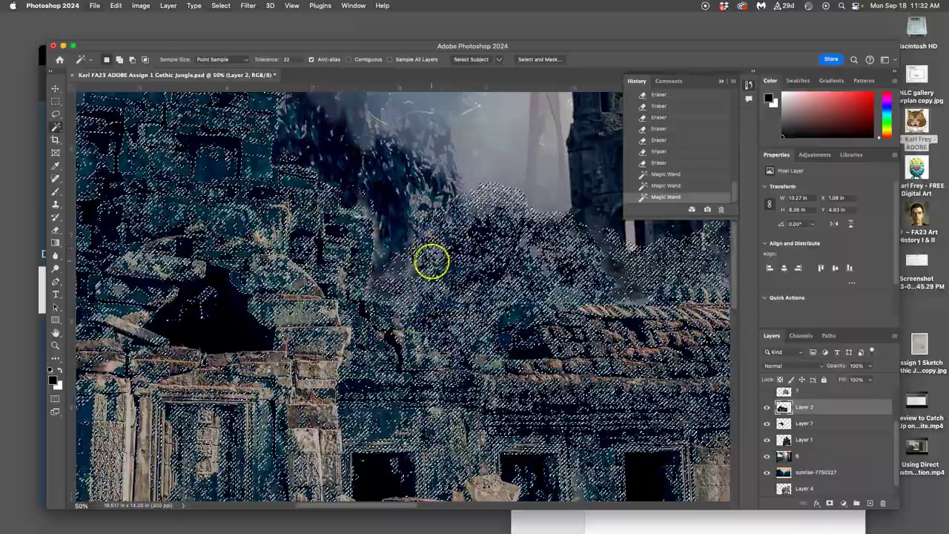
key("super+equal")
key("super+equal")
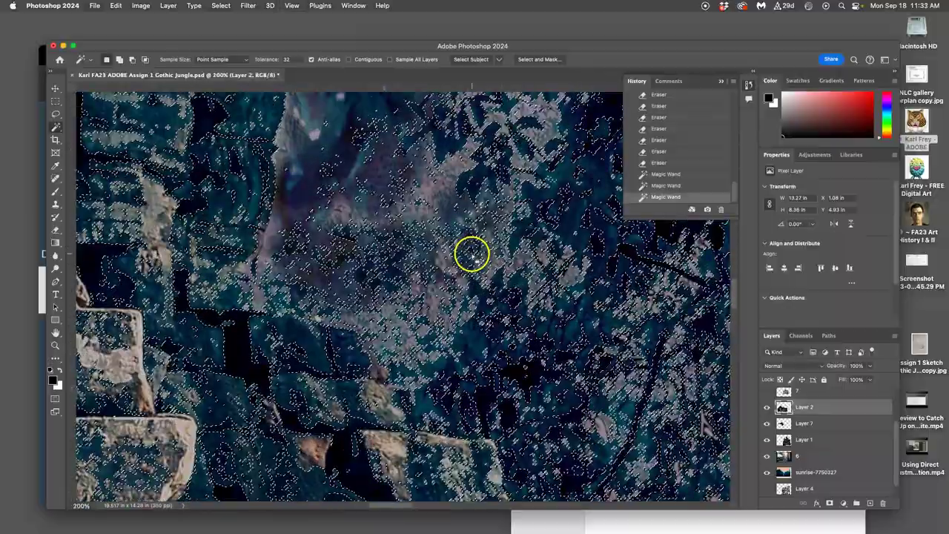
key("super+minus")
key("super+minus")
key("super+minus")
key("super+minus")
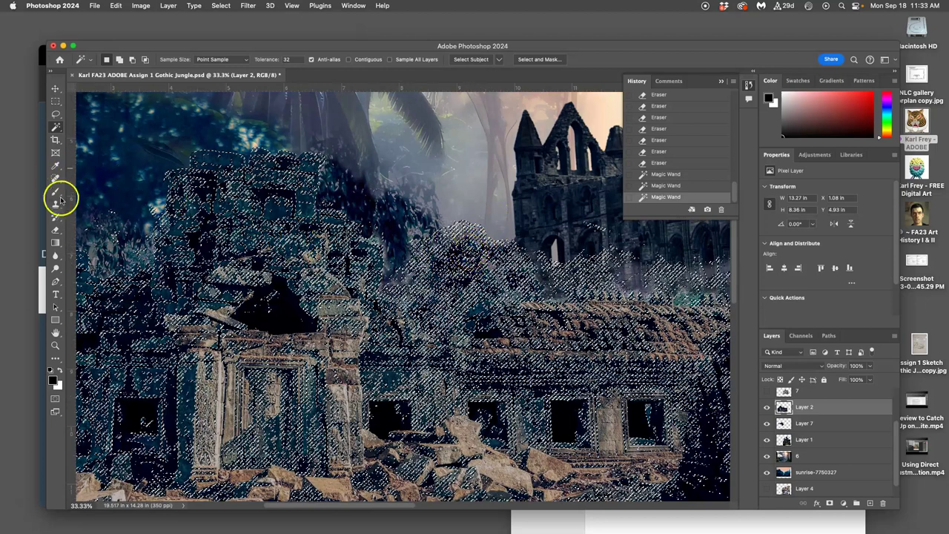
- Erase the selected haze above the temple ruins and deselect
left_click(55, 229)
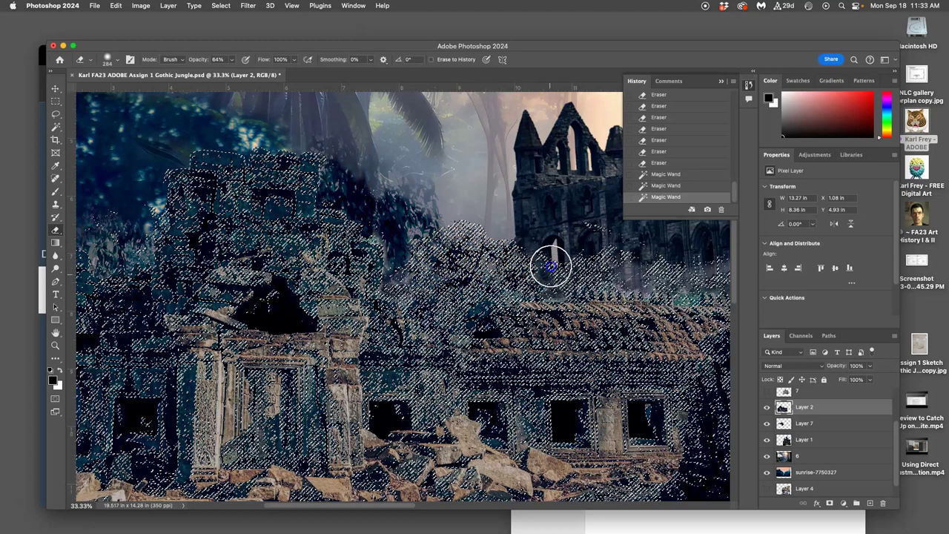
mouse_move(419, 298)
left_mouse_down()
mouse_move(438, 277)
mouse_move(488, 263)
left_mouse_up()
key("super+minus")
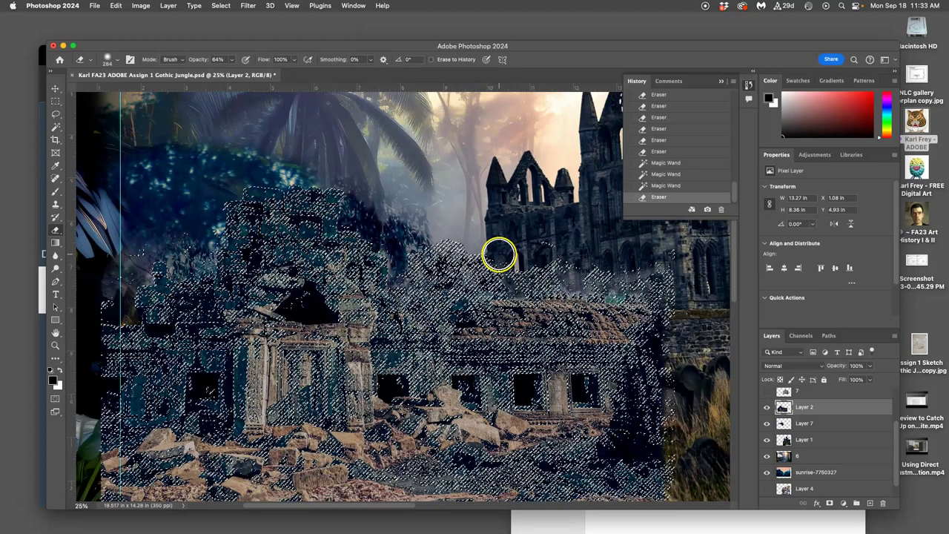
key("super+d")
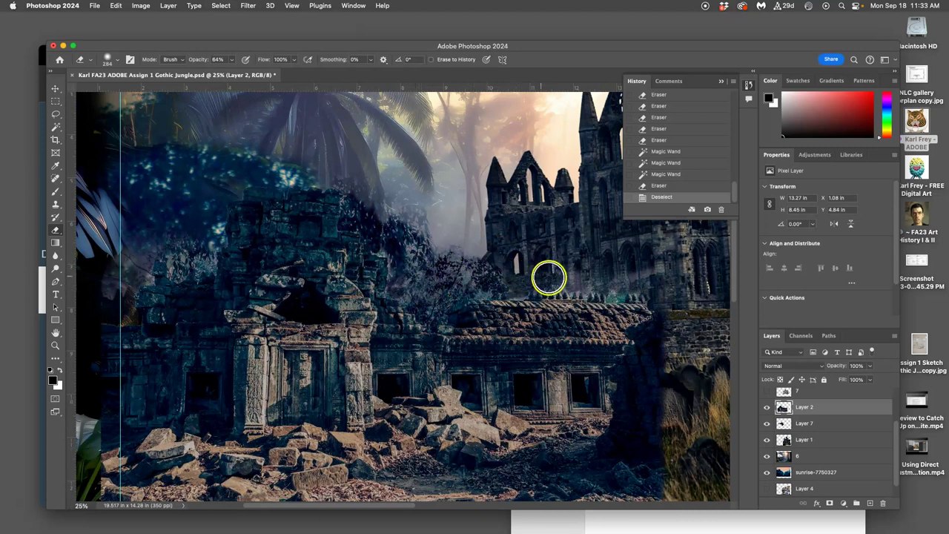
- Erase fog above the temple roof on Layer 2 and around the tree edge on Layer 7
left_click(423, 216)
left_click(803, 422)
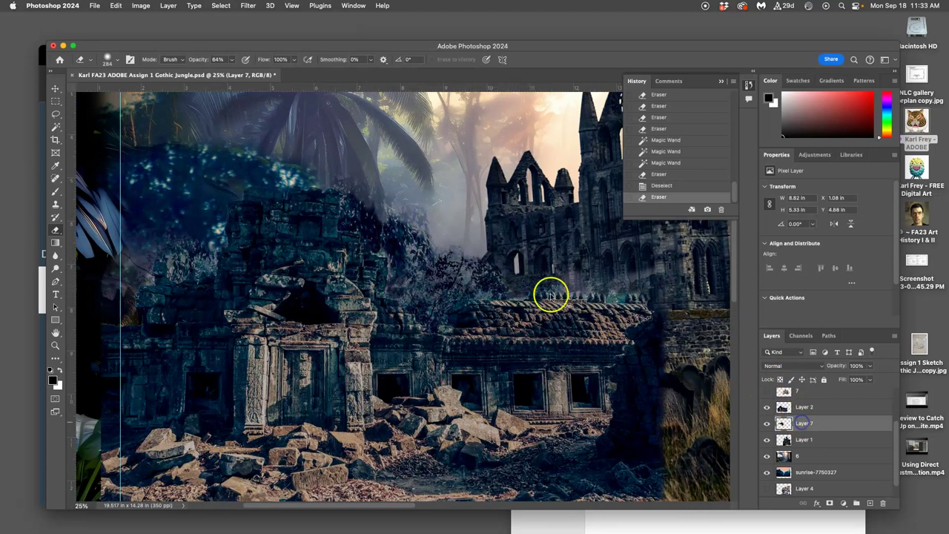
left_click(412, 205)
left_click(393, 203)
left_click(415, 216)
left_click(431, 222)
left_click(423, 220)
left_click(430, 217)
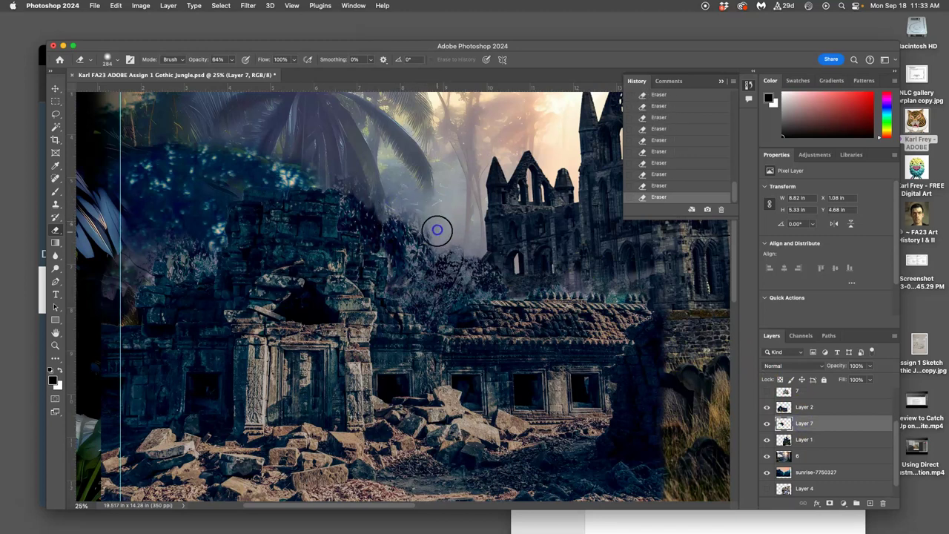
- Free-transform Layer 7, narrowing it to about 96.87% width from the right
left_click(436, 237)
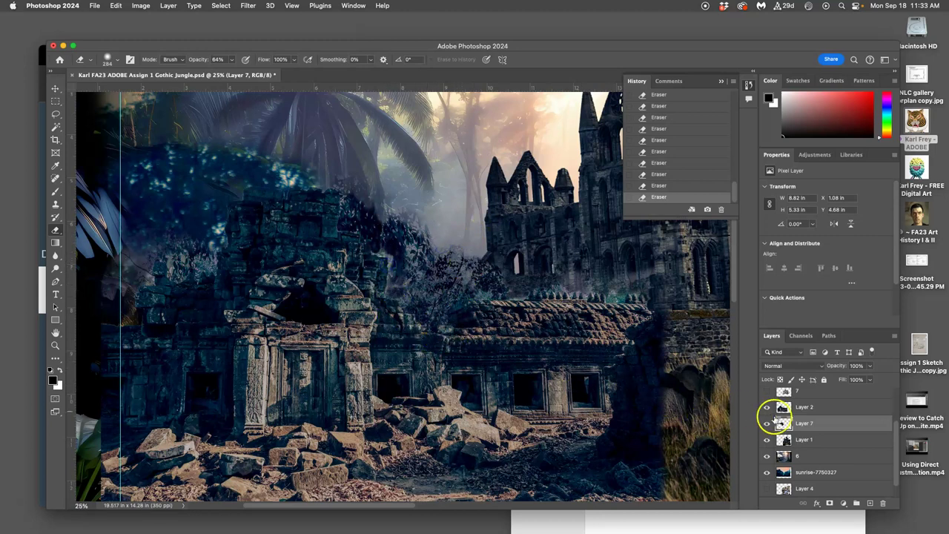
key("super+t")
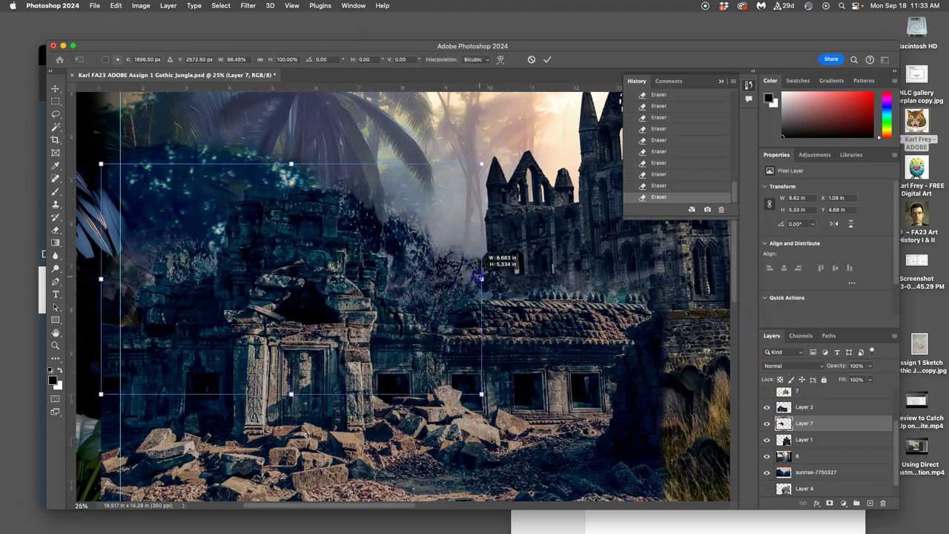
left_click_drag(481, 278, 468, 277)
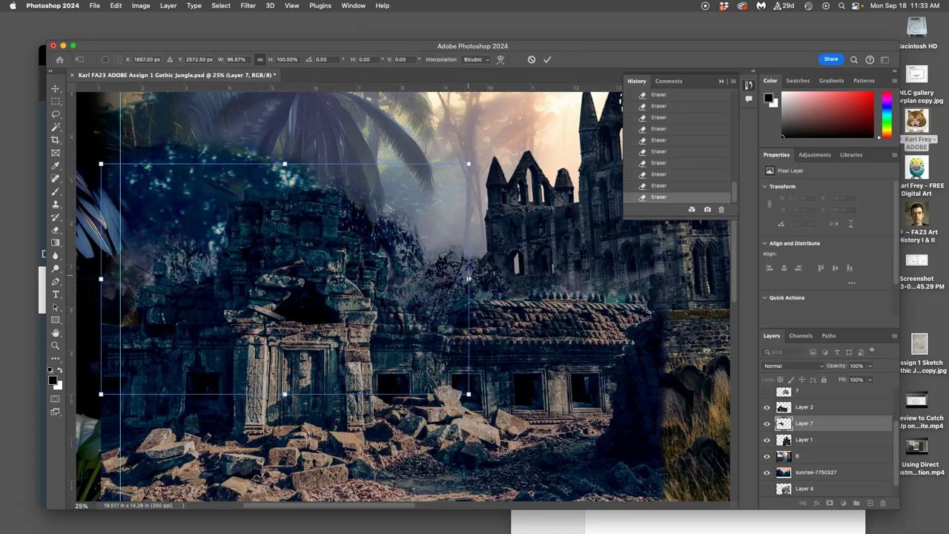
- Restore Layer 7 to 100% width, commit the transform, and select Layer 2
key("super+z")
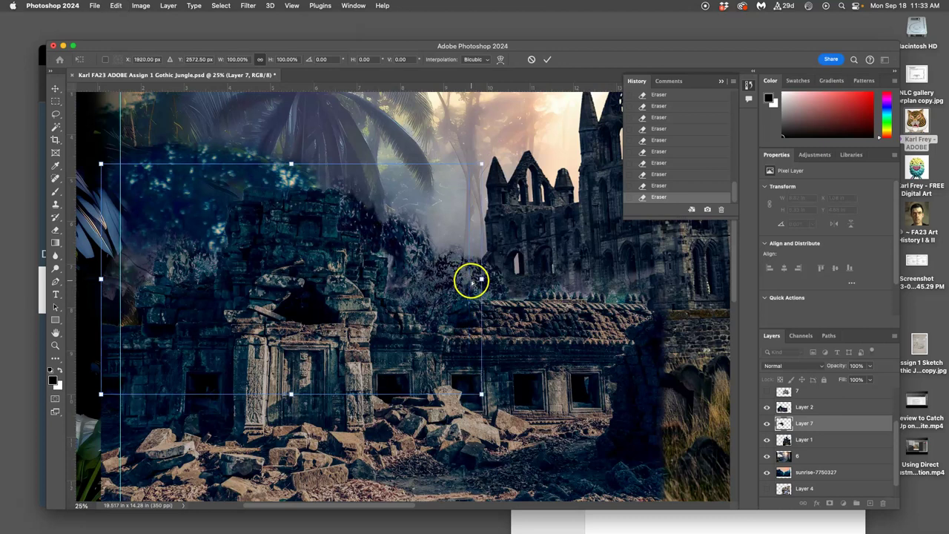
key("Return")
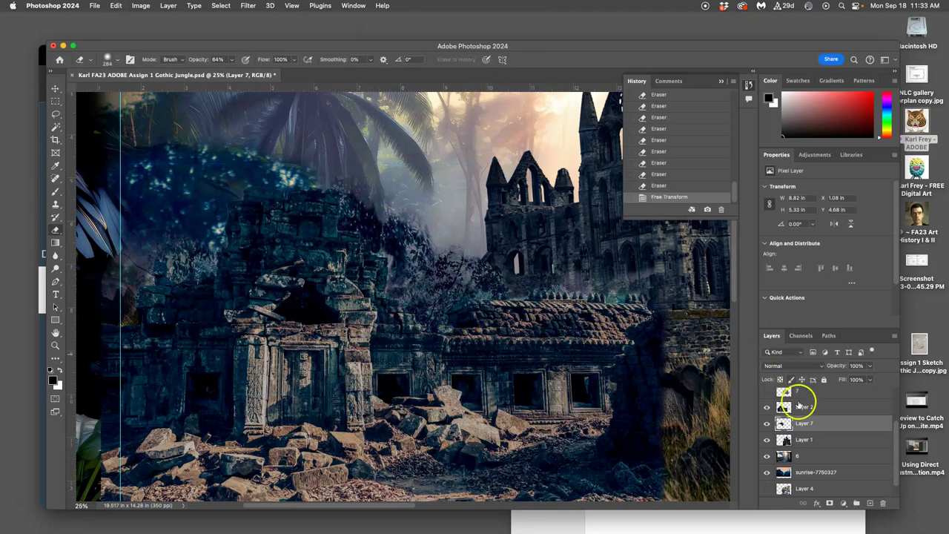
left_click(801, 410)
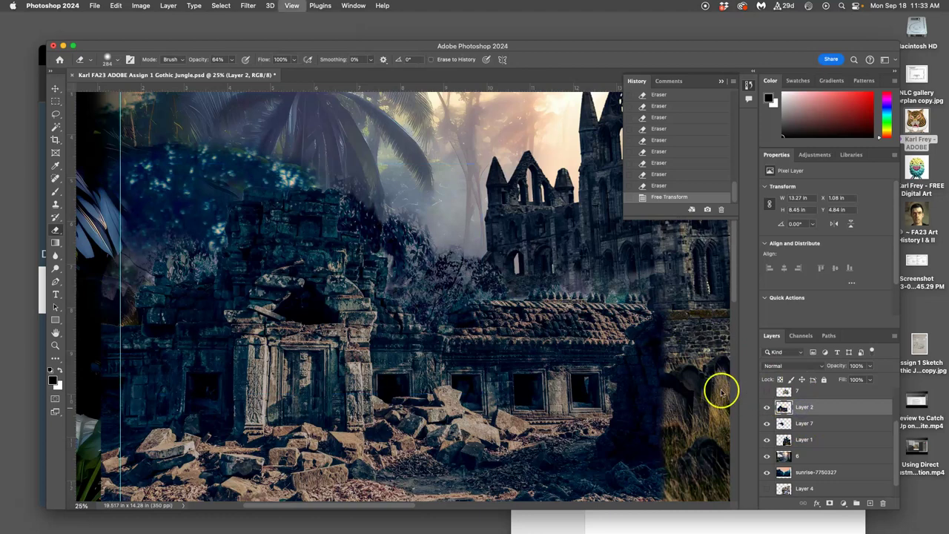
- Zoom in and Magic Wand the hazy area beside the stonework, then deselect
key("super+1")
scroll(404, 306, "left", 5)
scroll(404, 306, "up", 3)
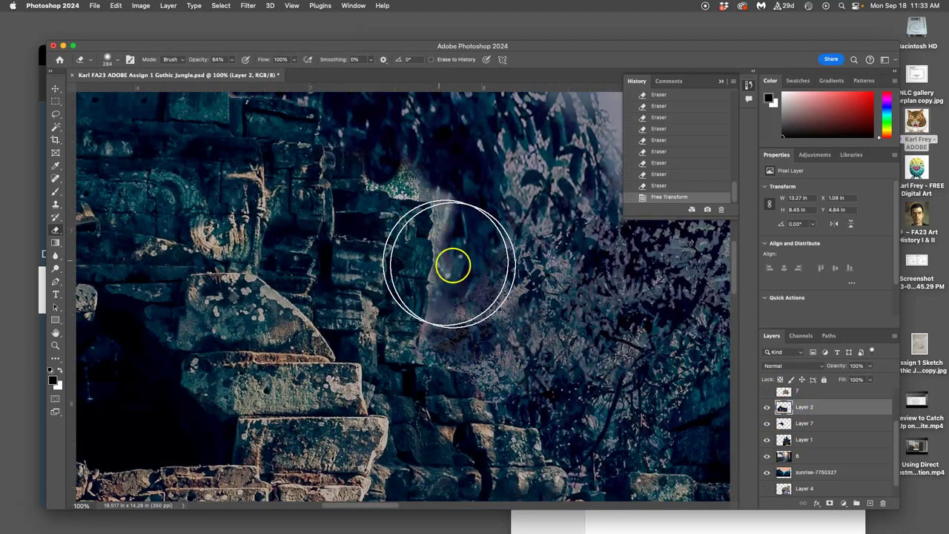
left_click(56, 127)
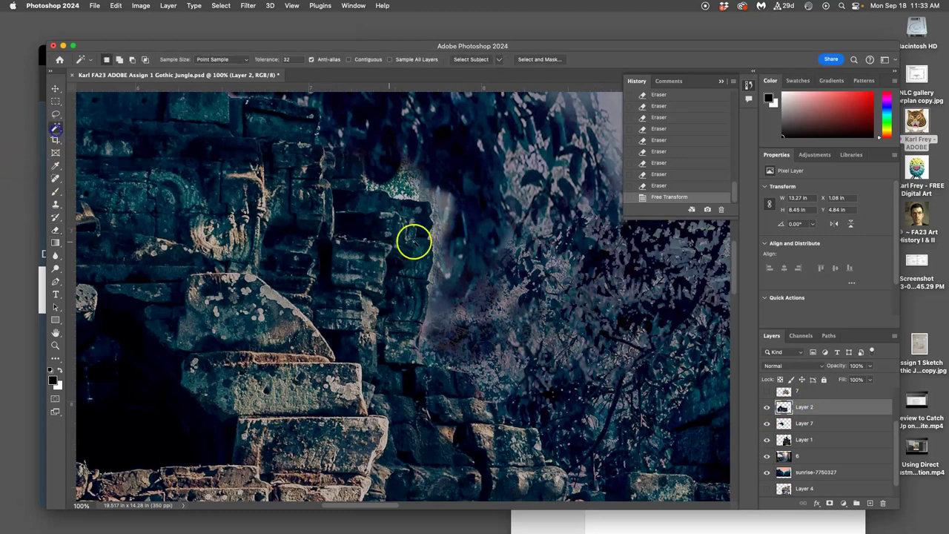
left_click(466, 221)
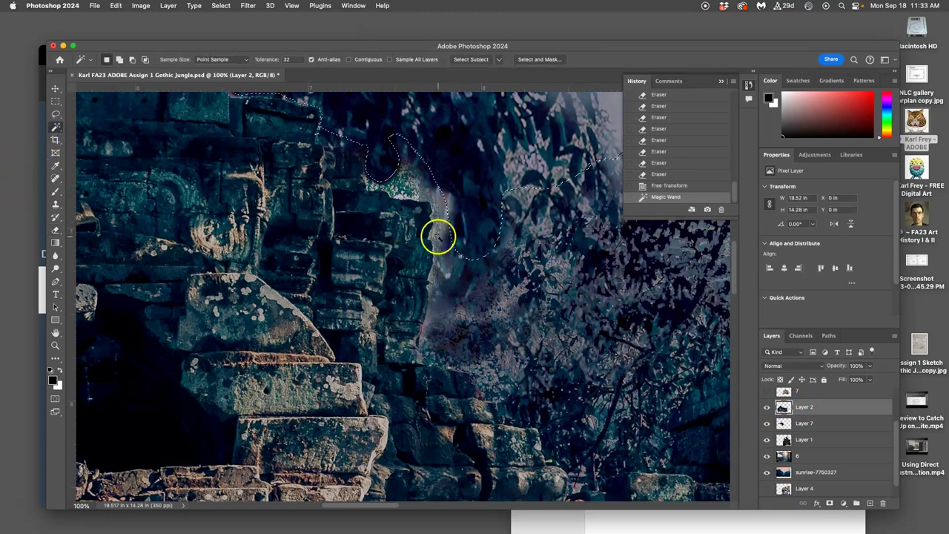
left_click(437, 236)
key("ctrl+d")
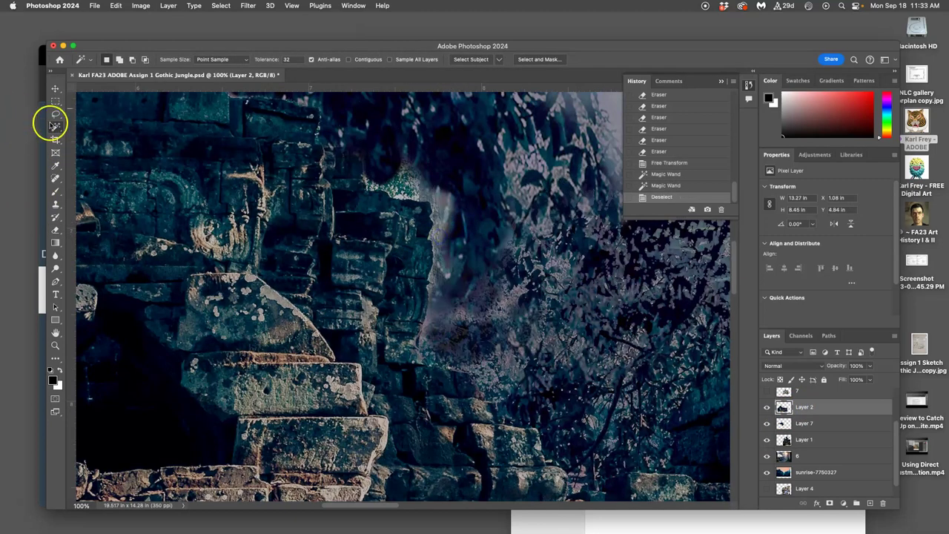
- Erase haze beside the stone edge with the Eraser set to 100% opacity
left_click(54, 230)
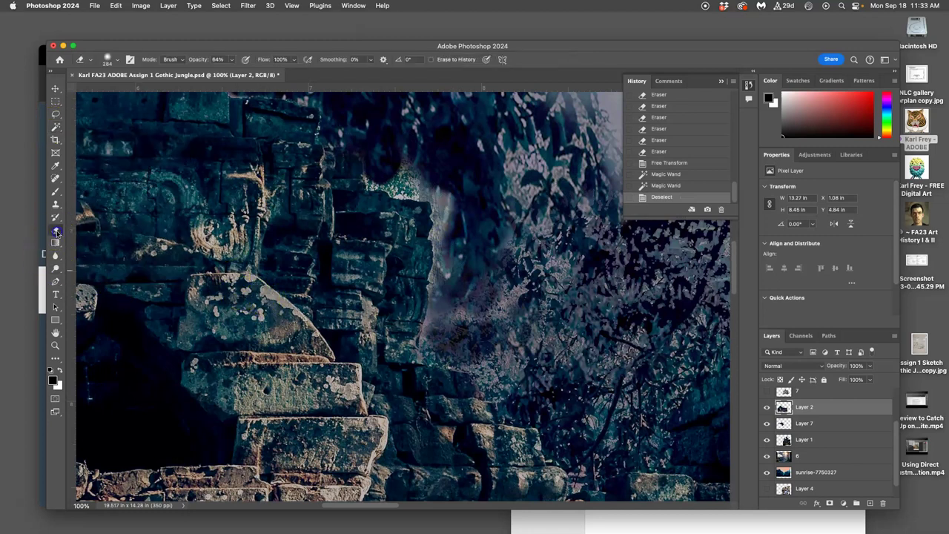
left_click(117, 62)
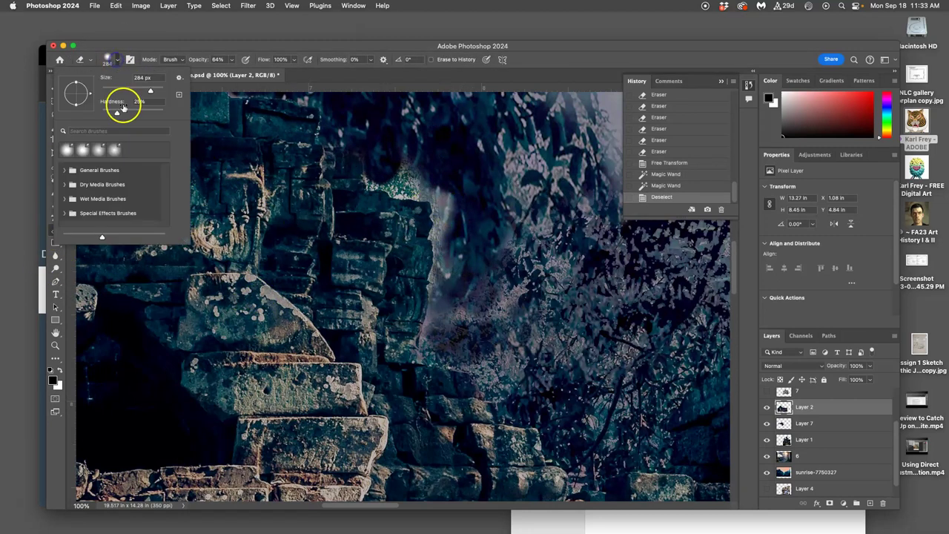
left_click(436, 227)
left_click(440, 233)
left_click(446, 226)
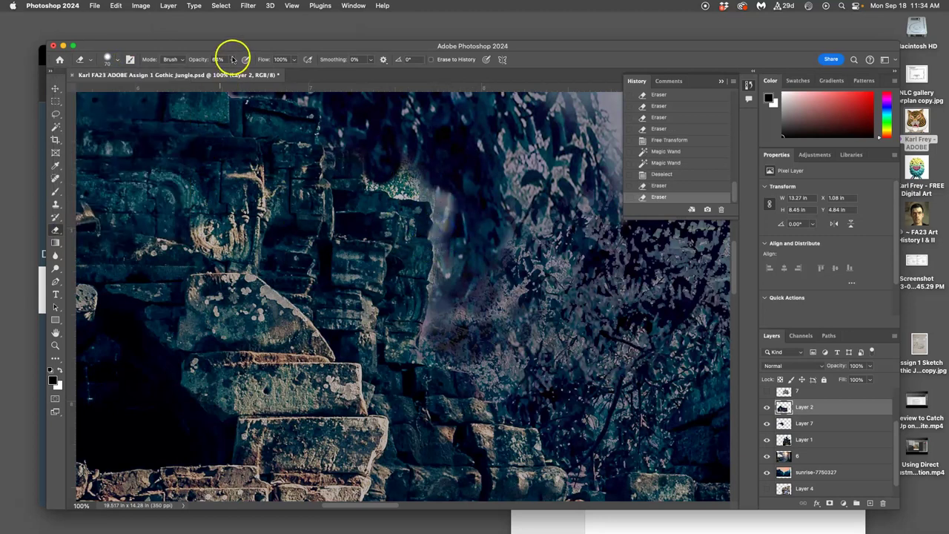
left_click_drag(231, 59, 231, 72)
left_click_drag(299, 72, 418, 182)
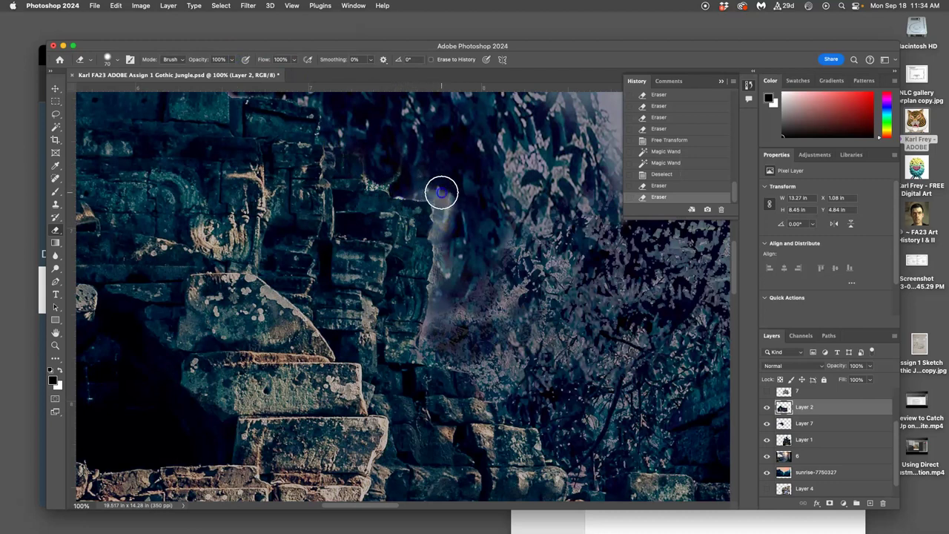
- Erase haze and foliage along the temple stone edge, undoing stray strokes
mouse_move(444, 209)
left_mouse_down()
mouse_move(443, 272)
mouse_move(443, 195)
left_mouse_up()
mouse_move(443, 264)
left_mouse_down()
mouse_move(425, 356)
mouse_move(479, 367)
left_mouse_up()
mouse_move(428, 344)
left_mouse_down()
mouse_move(511, 316)
mouse_move(547, 316)
mouse_move(509, 373)
mouse_move(476, 366)
left_mouse_up()
key("super+z")
key("super+z")
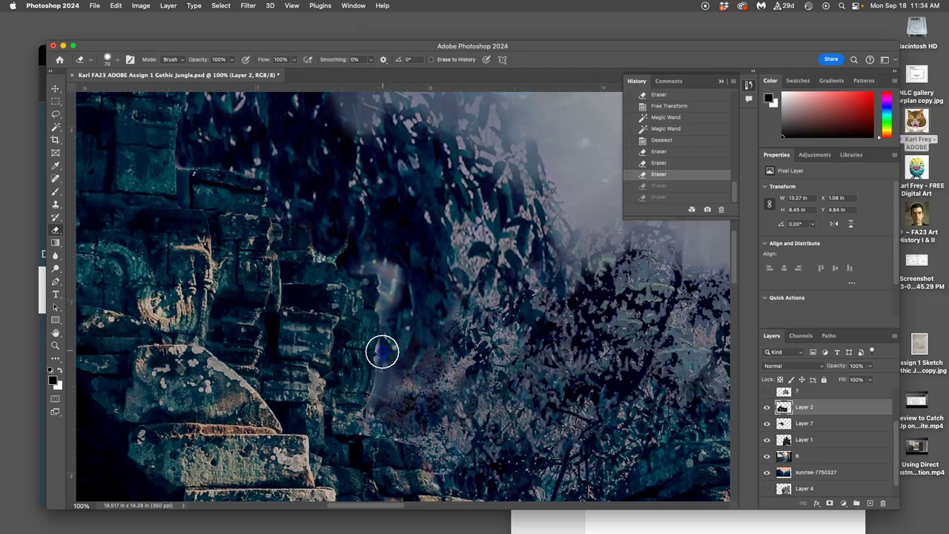
left_click_drag(389, 309, 391, 285)
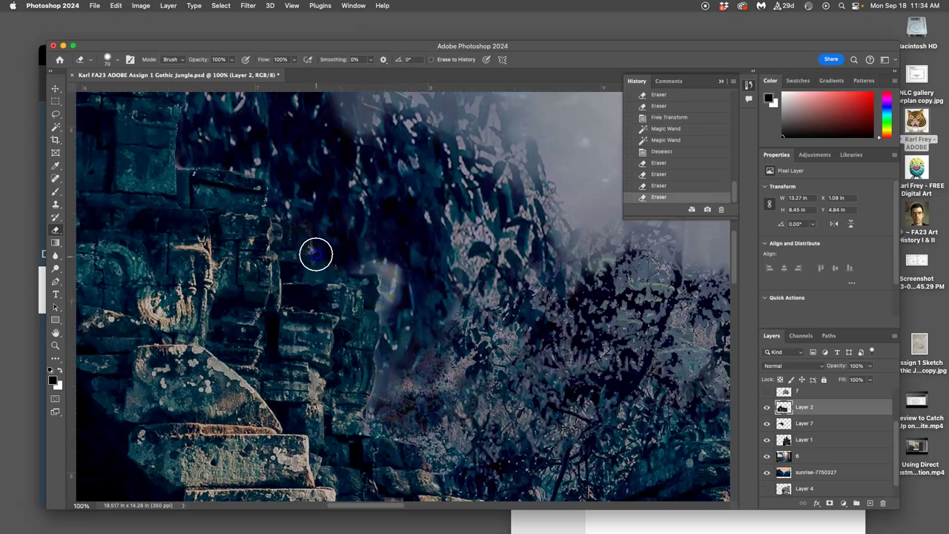
left_click(316, 251)
left_click_drag(474, 352, 428, 307)
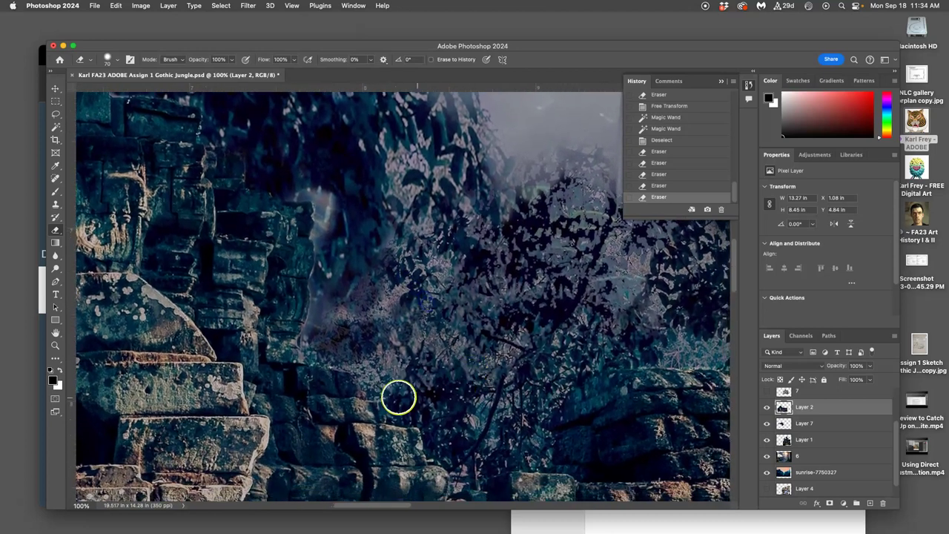
mouse_move(375, 318)
left_mouse_down()
mouse_move(346, 314)
mouse_move(356, 311)
left_mouse_up()
key("super+z")
- Lower the eraser opacity to 62% and softly erase foliage over the temple stones
left_click(232, 60)
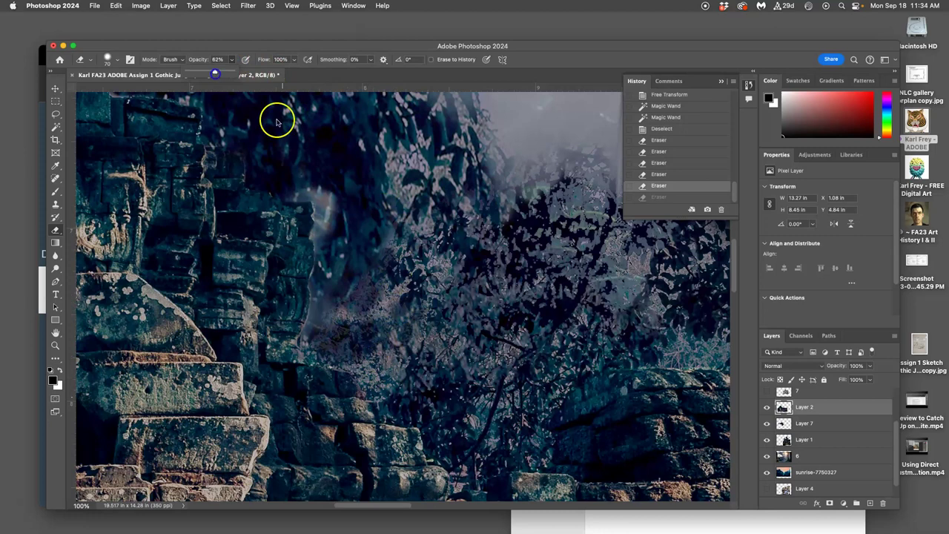
mouse_move(384, 318)
left_mouse_down()
mouse_move(364, 305)
mouse_move(339, 307)
mouse_move(363, 307)
left_mouse_up()
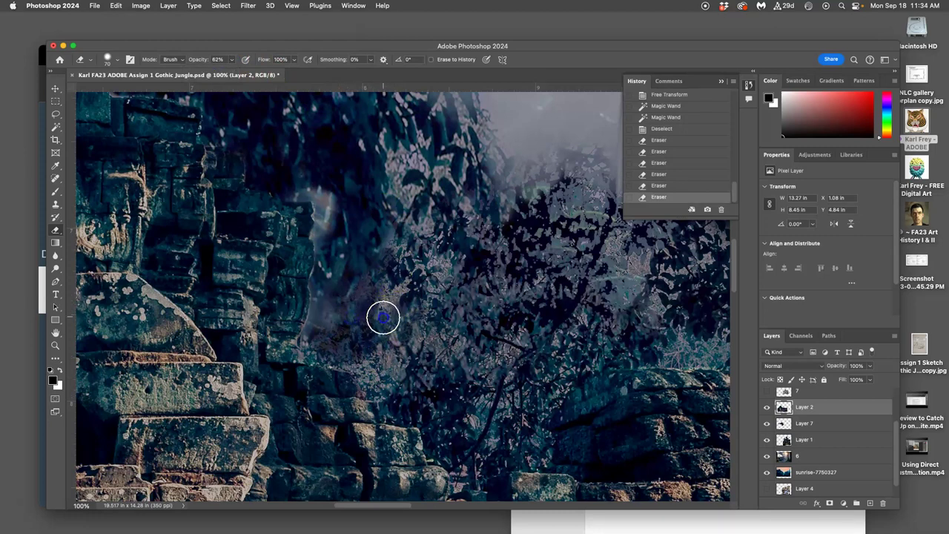
left_click(386, 319)
mouse_move(396, 381)
left_mouse_down()
mouse_move(354, 363)
mouse_move(339, 371)
left_mouse_up()
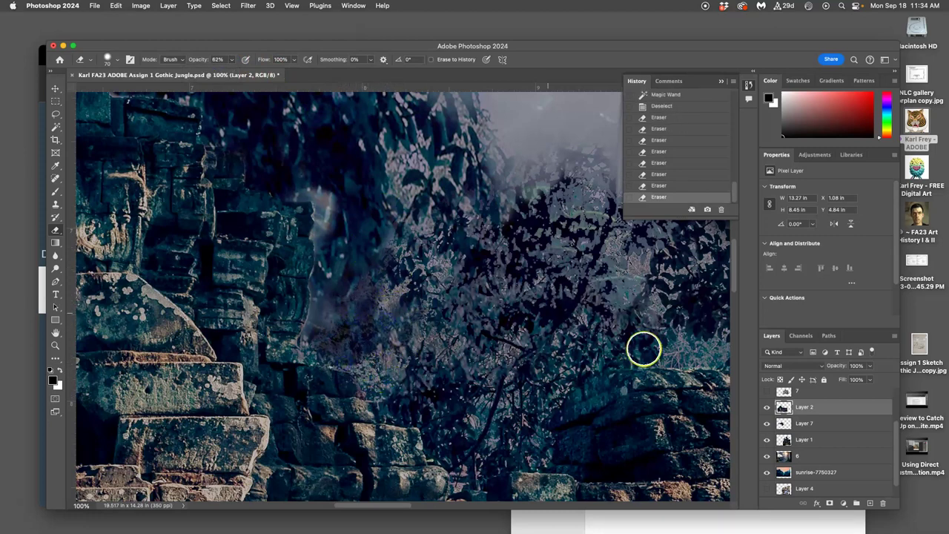
- Warp Layer 7's foliage by dragging the warp grid, then commit the warp
left_click(805, 422)
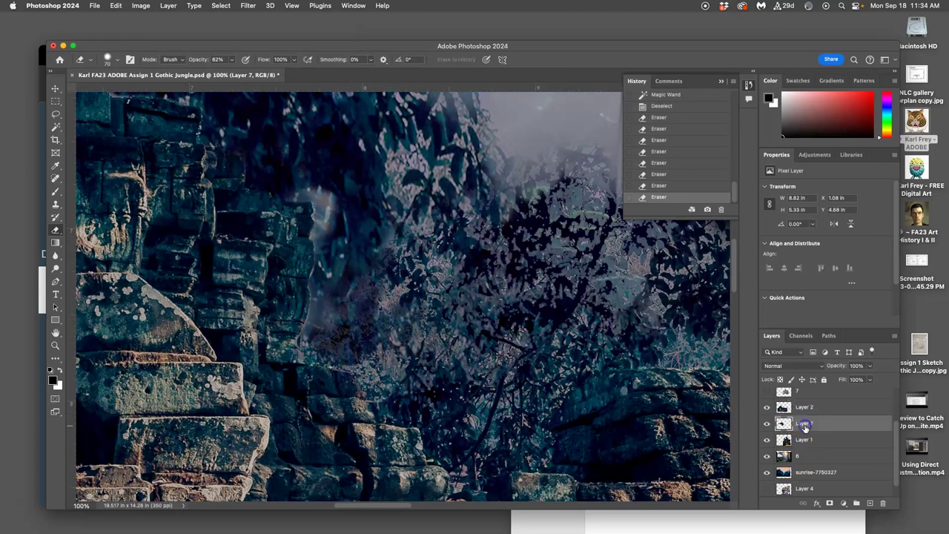
key("super+t")
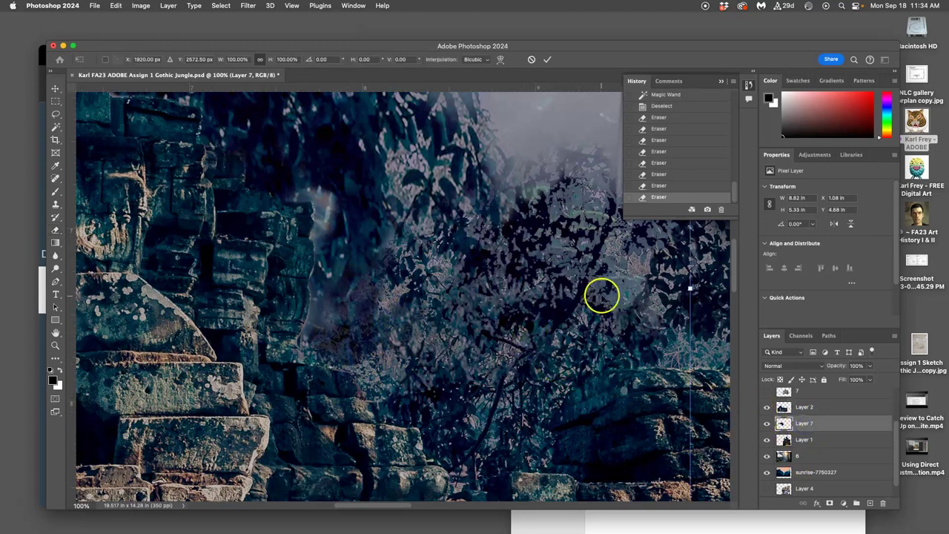
right_click(501, 286)
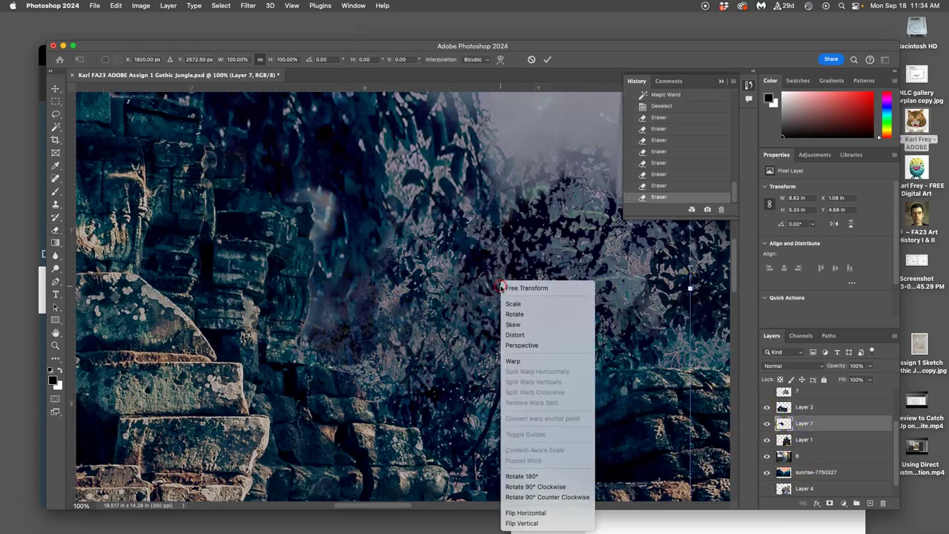
left_click(523, 360)
left_click_drag(244, 215, 269, 235)
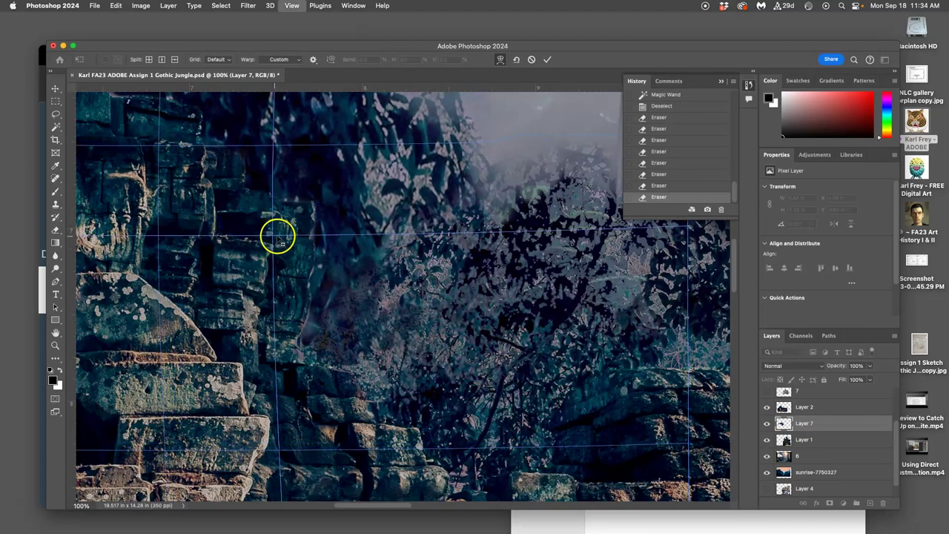
scroll(286, 233, "down", 5)
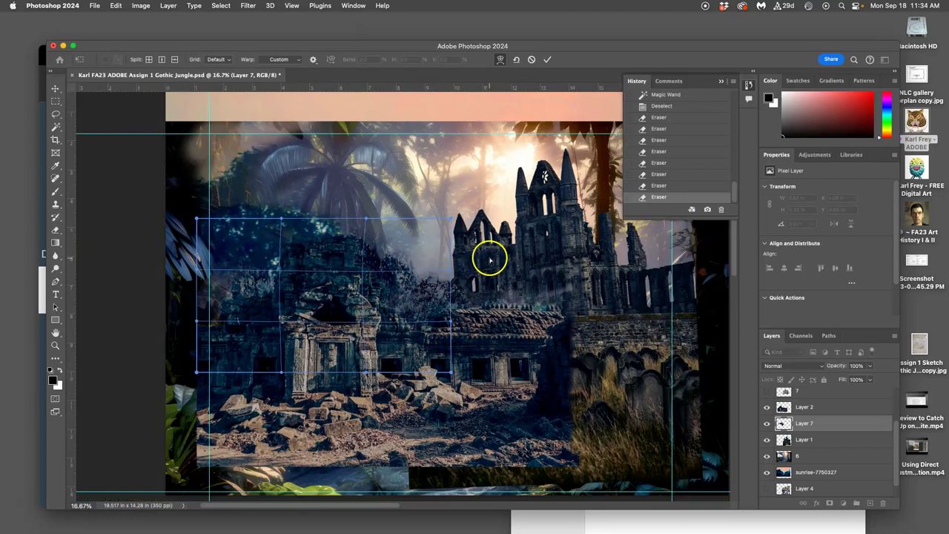
key("Return")
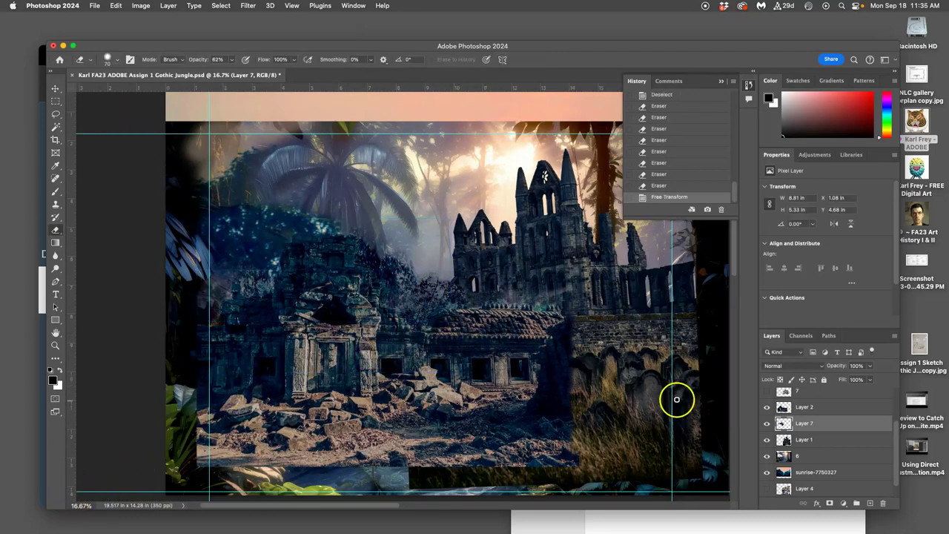
- Show the church ruin layer, move it down-right, and rotate it about -4°
left_click(768, 391)
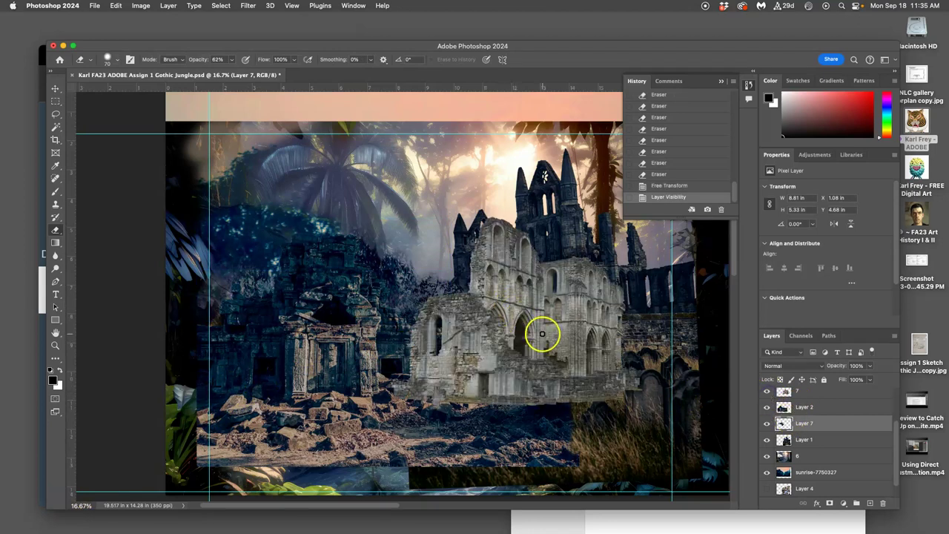
key("super+minus")
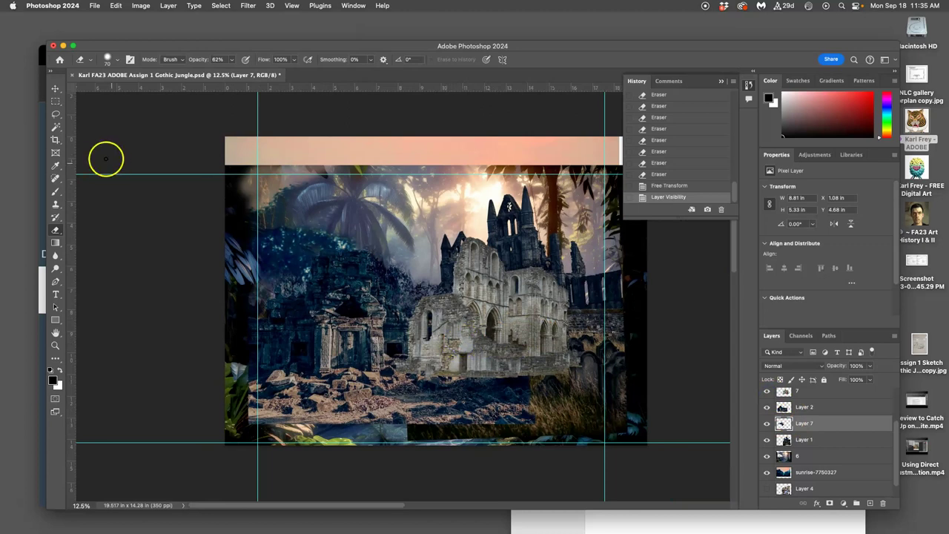
left_click(55, 89)
left_click_drag(474, 330, 483, 364)
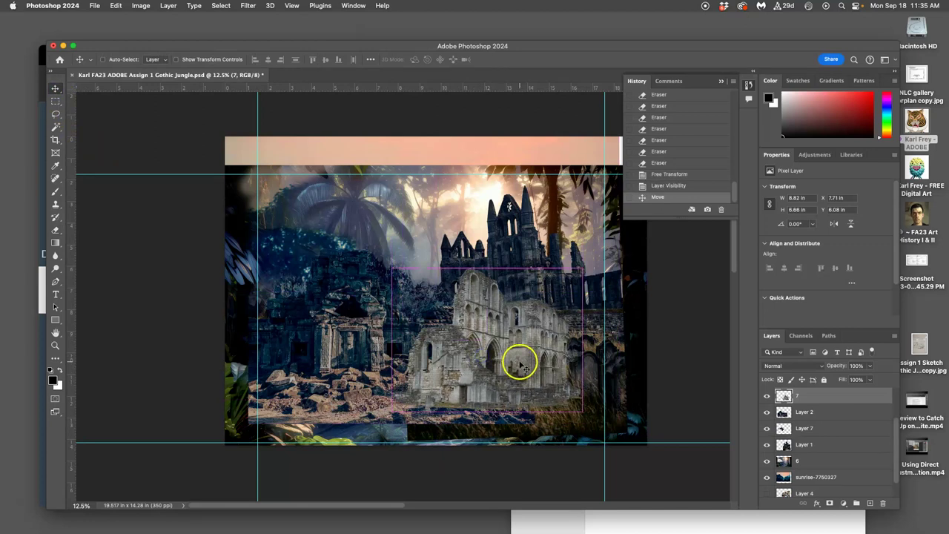
key("super+t")
left_click_drag(589, 264, 599, 248)
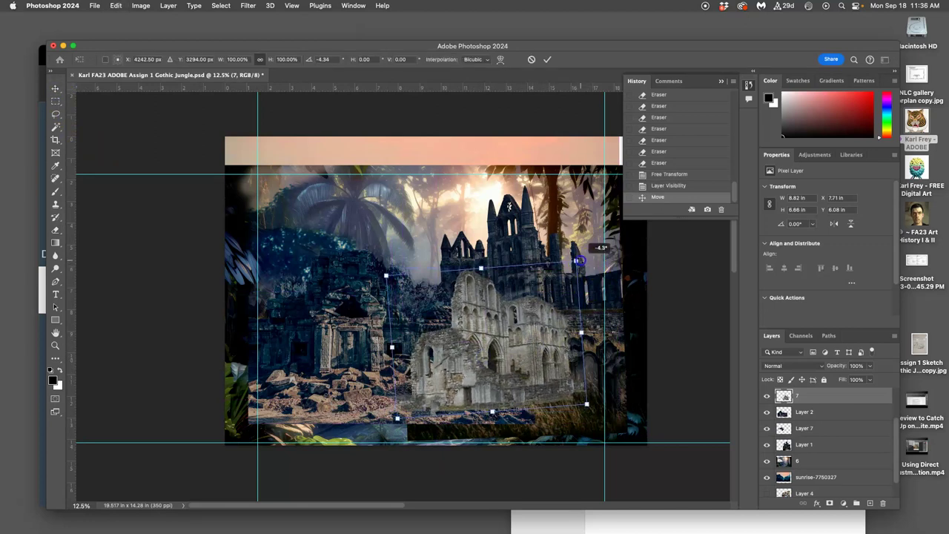
left_click_drag(544, 310, 538, 318)
double_click(551, 327)
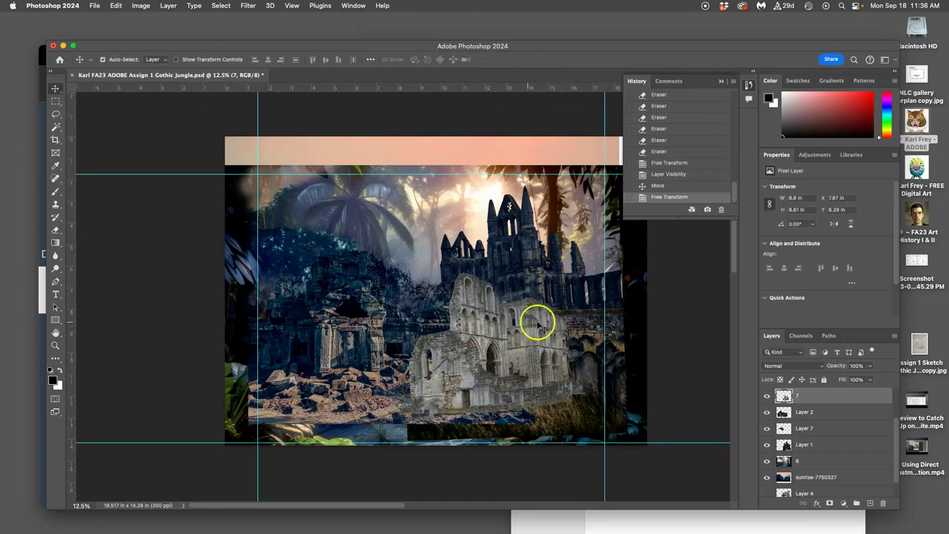
- Enlarge the church ruin to about 9.5 × 7.27 in and reposition it
key("super+t")
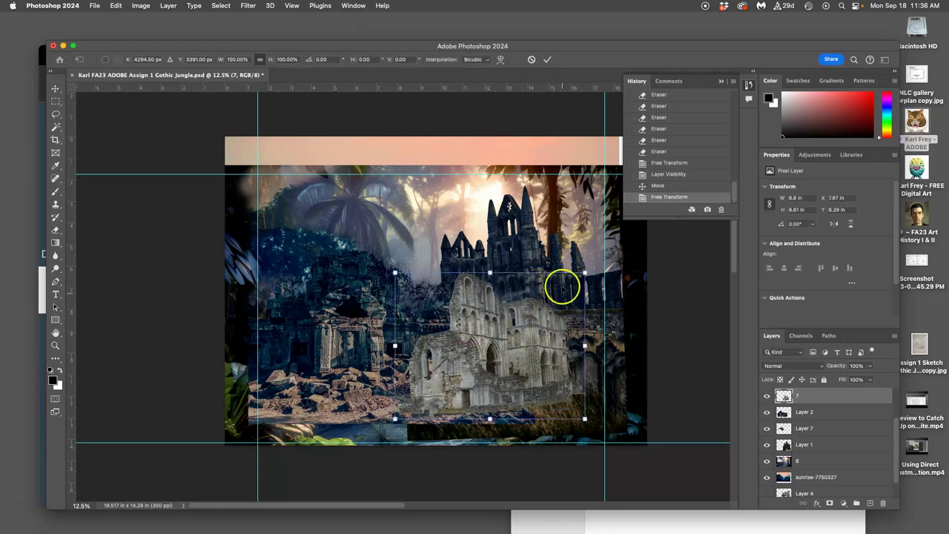
mouse_move(585, 272)
left_mouse_down()
mouse_move(612, 250)
mouse_move(599, 262)
left_mouse_up()
left_click_drag(572, 295, 553, 314)
key("Return")
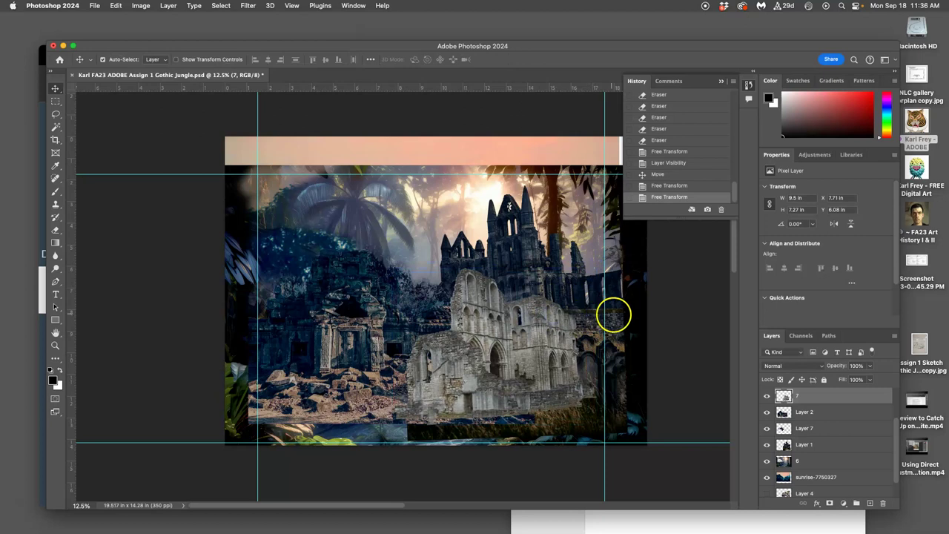
- Apply Levels to the church ruin with input 4/0.87/217 and output 0–199
left_click(138, 6)
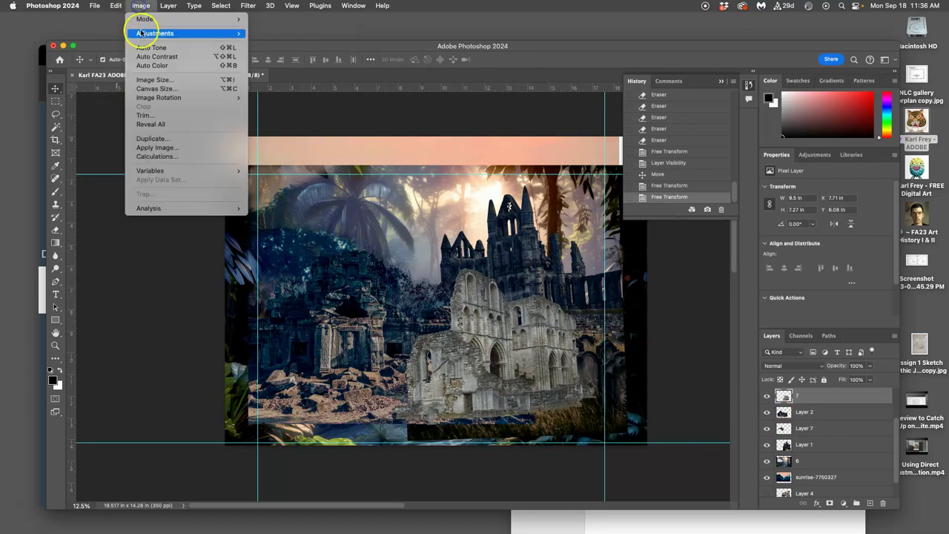
mouse_move(216, 34)
left_click(267, 42)
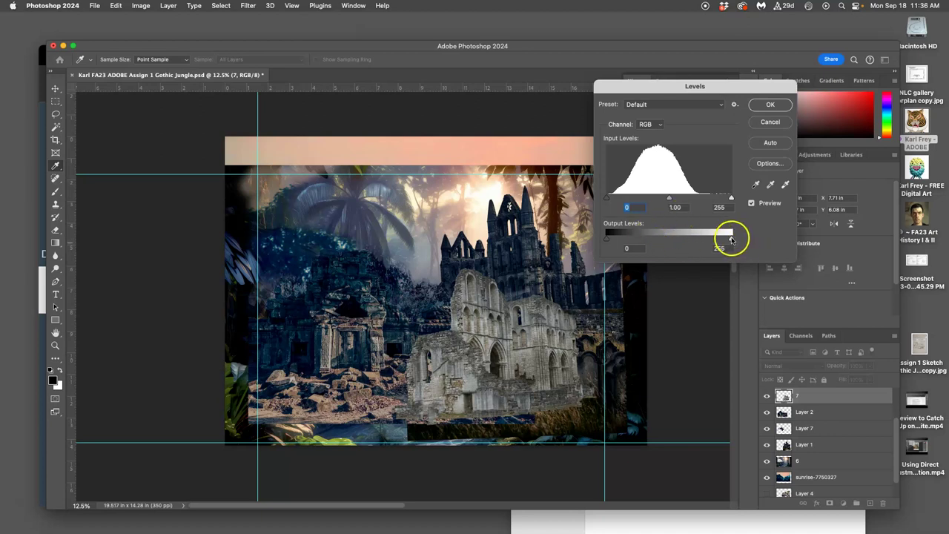
left_click_drag(731, 239, 702, 238)
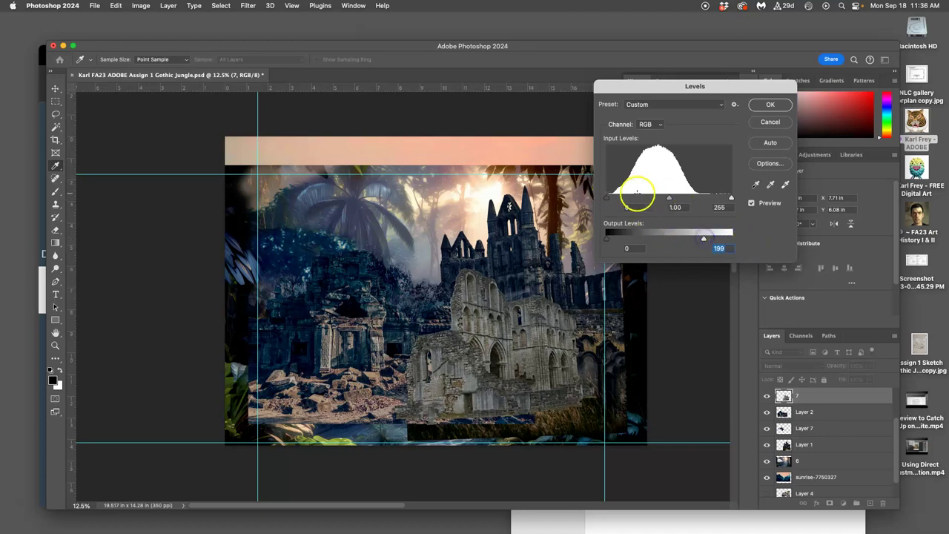
left_click_drag(667, 198, 722, 199)
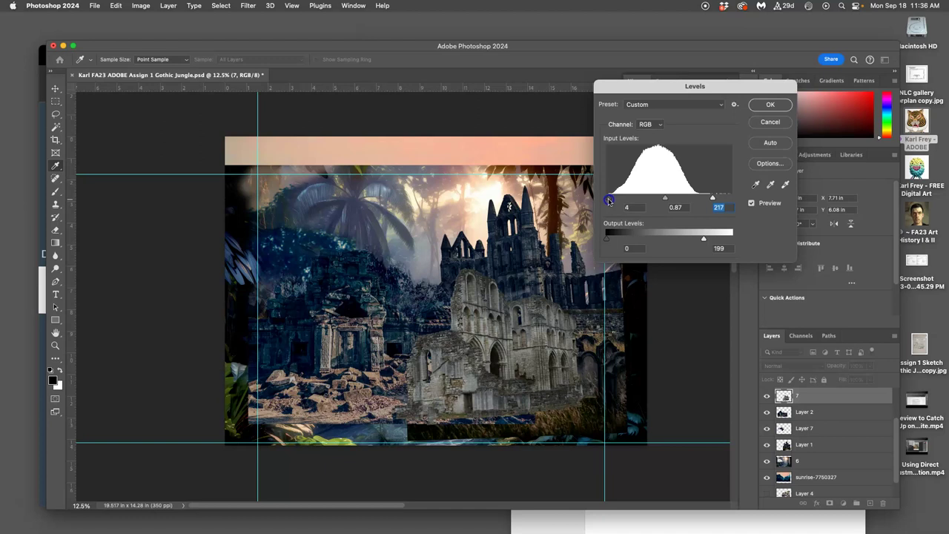
left_click(770, 105)
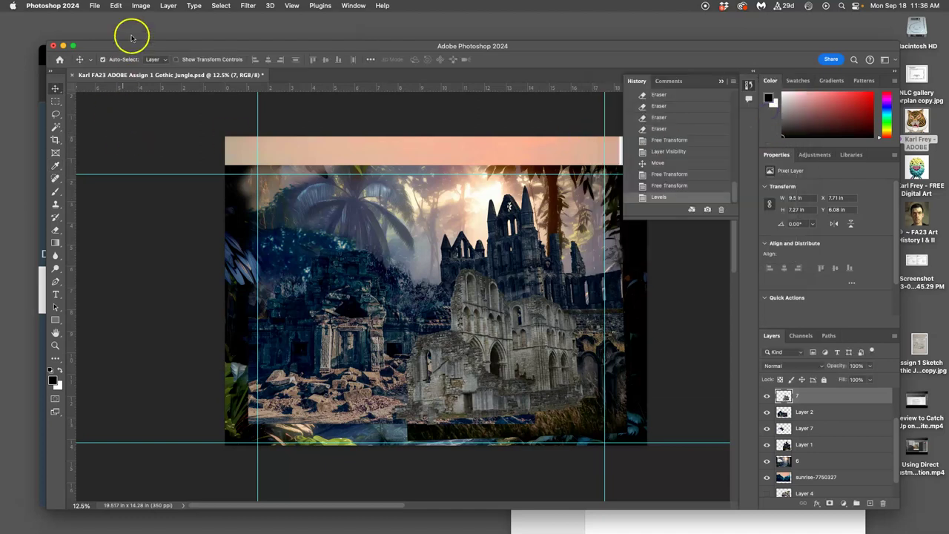
- Color-balance the church ruin, highlights toward yellow and shadows at -7, +4, +4
left_click(140, 5)
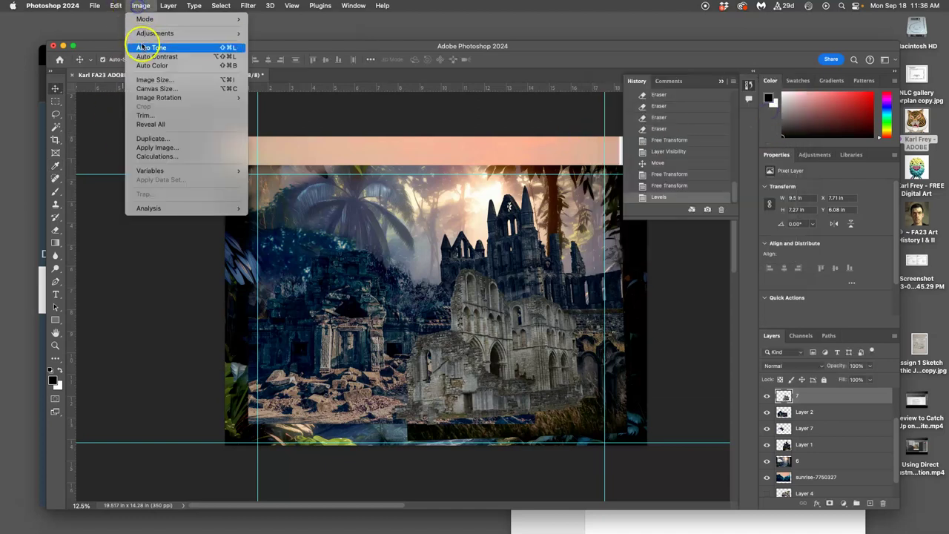
mouse_move(185, 34)
left_click(265, 92)
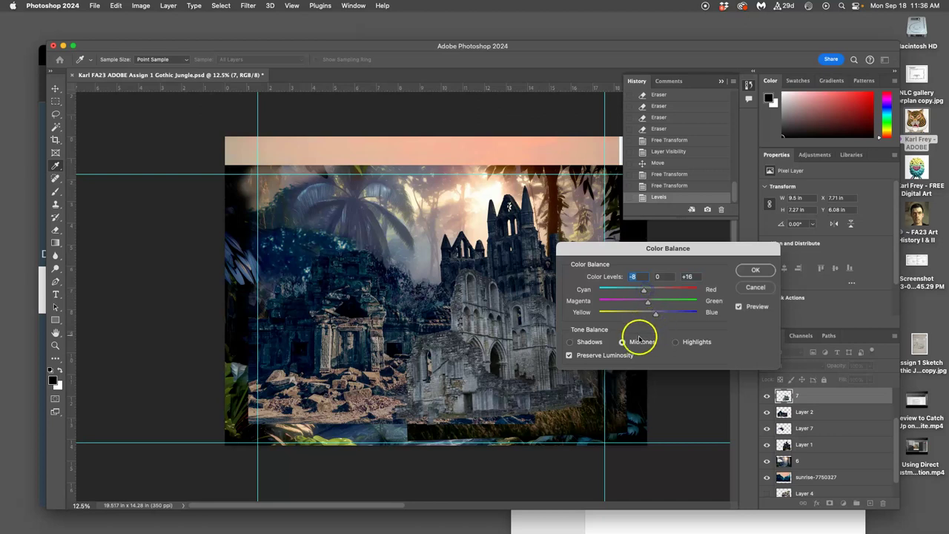
left_click(675, 342)
left_click_drag(650, 312, 646, 316)
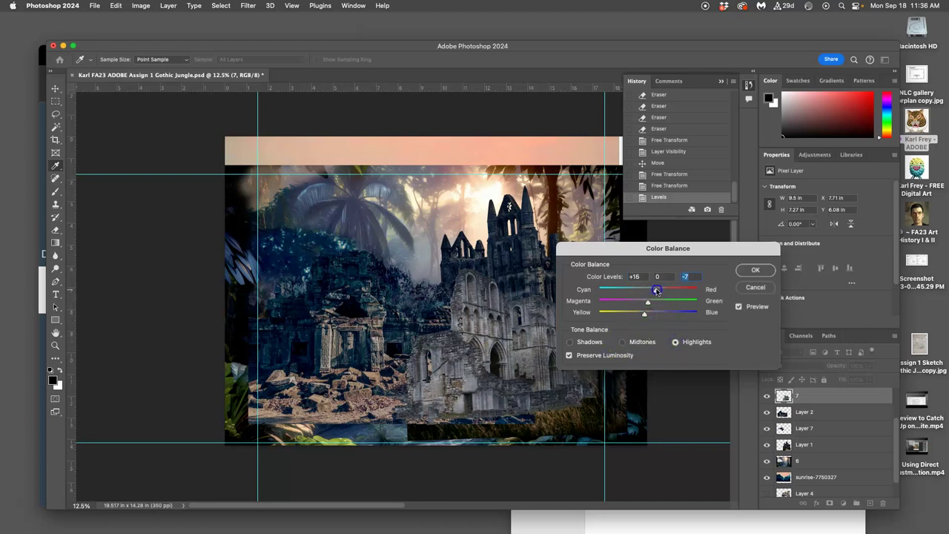
left_click(570, 342)
left_click_drag(640, 312, 649, 315)
left_click(751, 270)
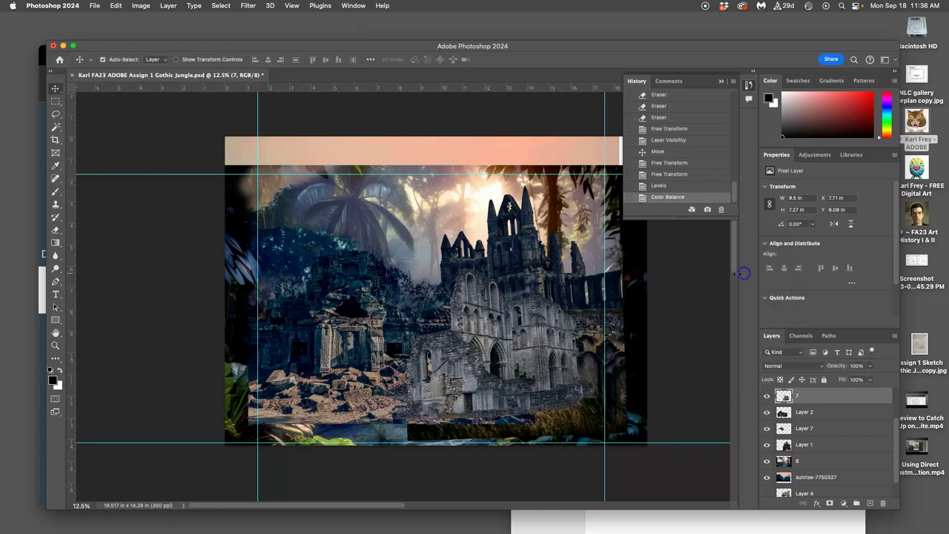
- Nudge the church ruin slightly upward on the canvas
mouse_move(529, 339)
left_mouse_down()
mouse_move(538, 324)
mouse_move(532, 339)
left_mouse_up()
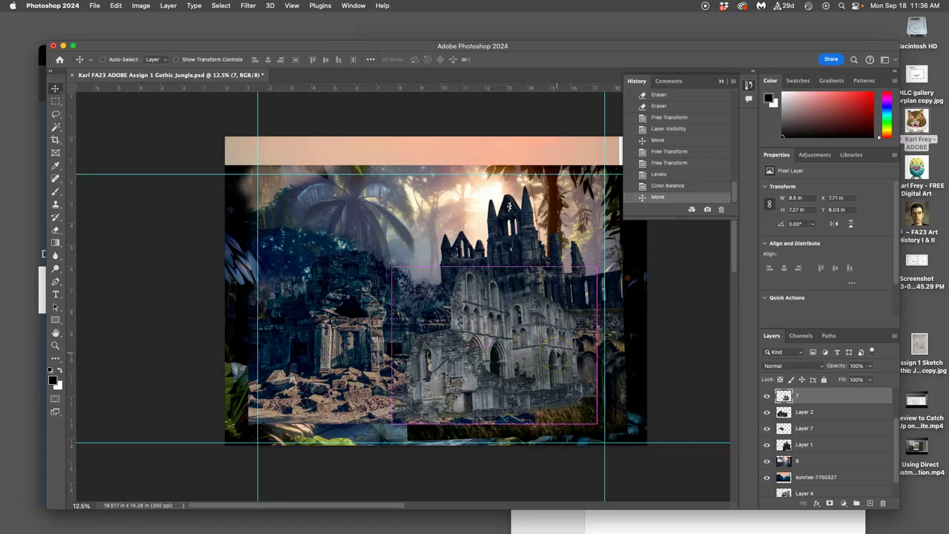
left_click(141, 6)
mouse_move(157, 33)
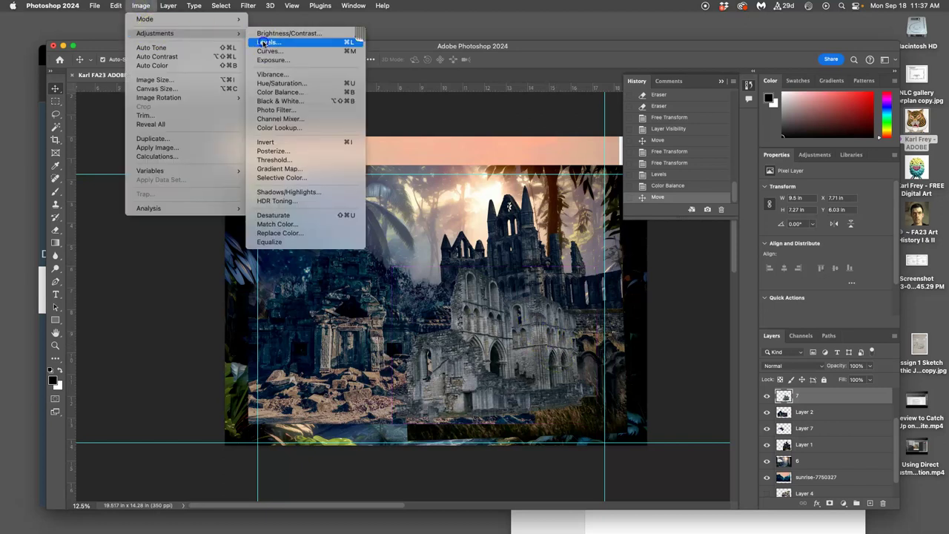